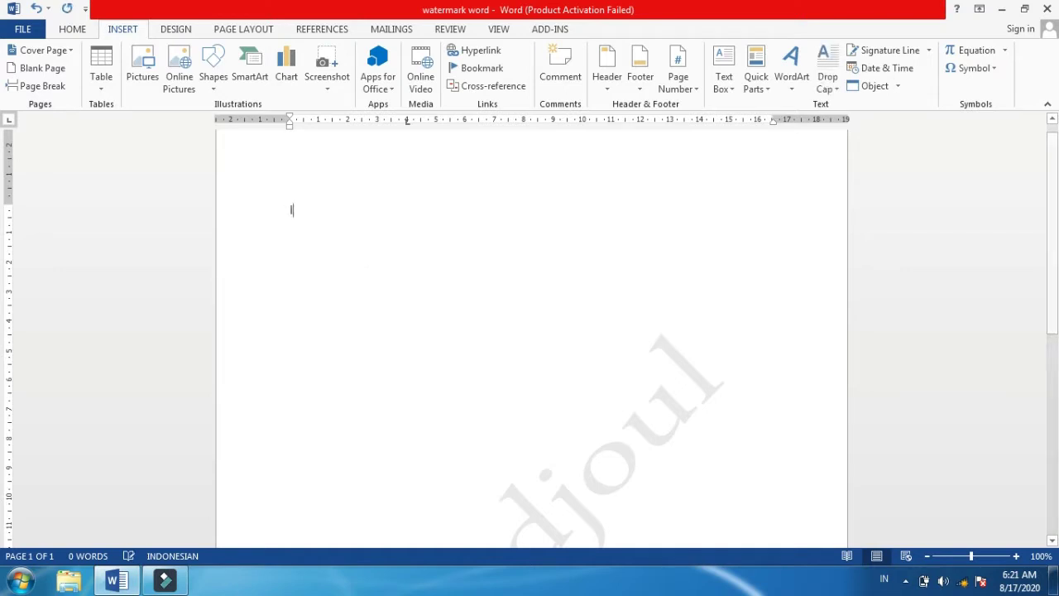
Step: Type latihan and turn it into WordArt with the first black style
{"action": "type", "text": "latihan"}
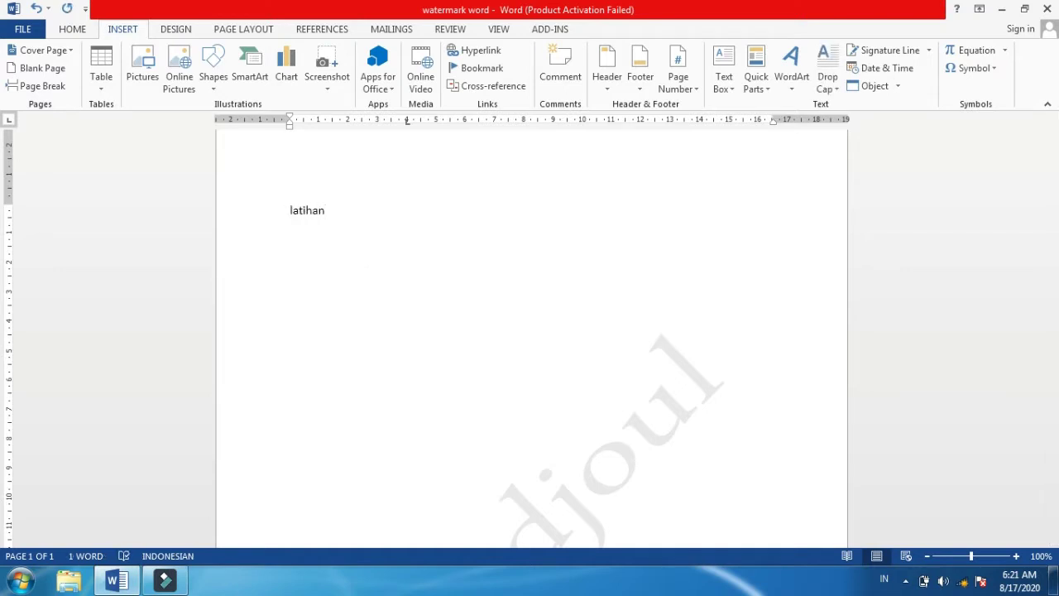
{"action": "double_click", "coordinate": [299, 213]}
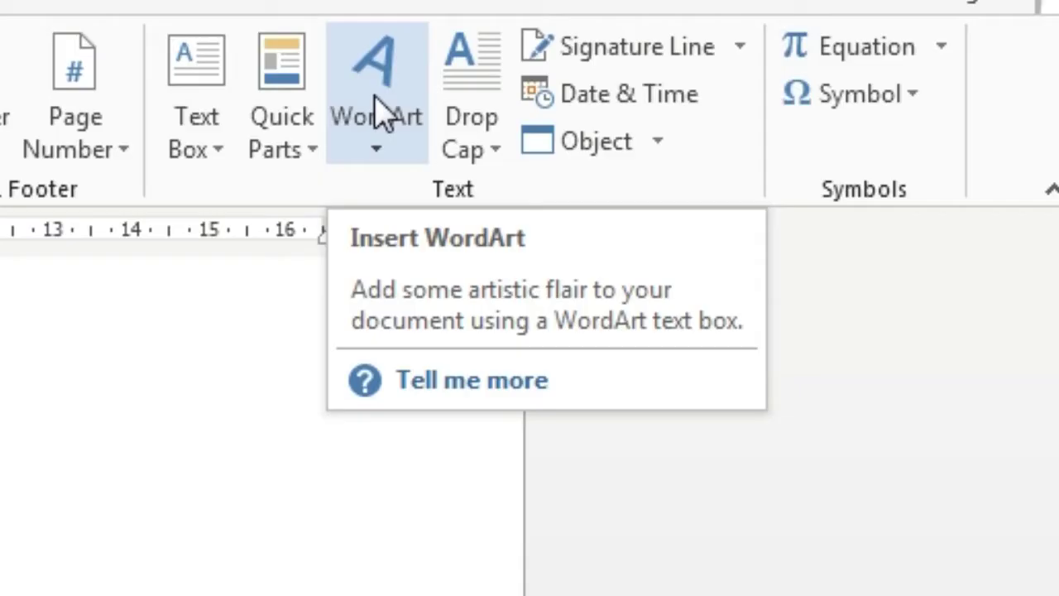
{"action": "left_click", "coordinate": [792, 73]}
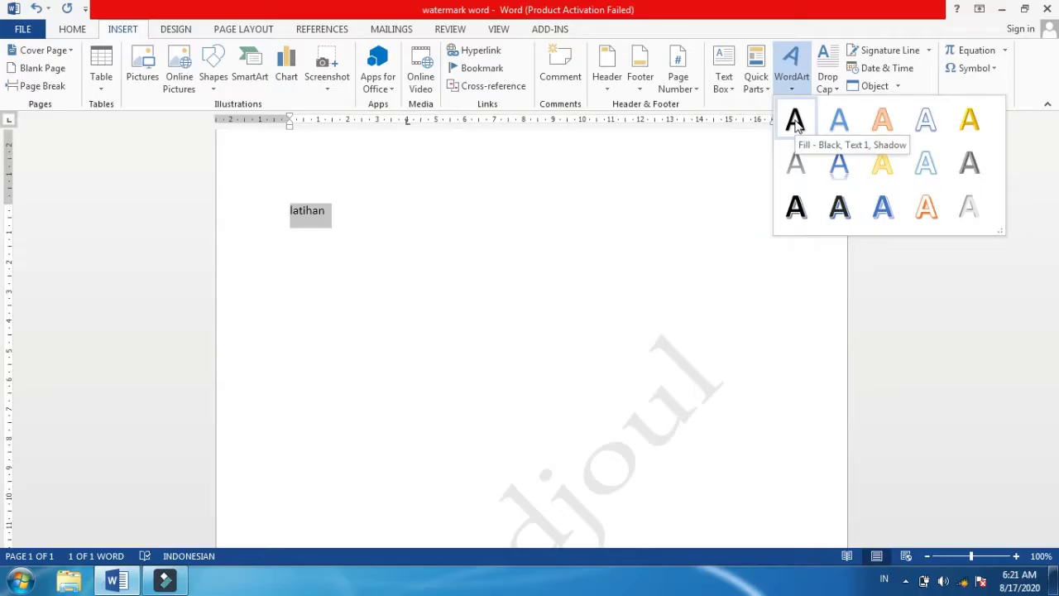
{"action": "left_click", "coordinate": [795, 122]}
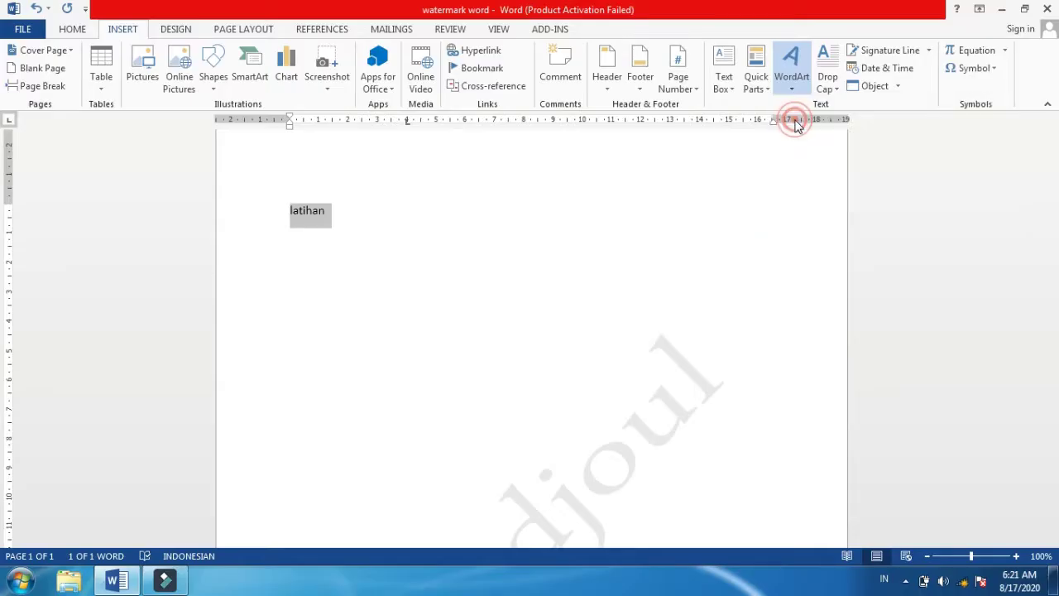
Step: Place the cursor below the latihan WordArt and open the Insert WordArt gallery again
{"action": "left_click", "coordinate": [452, 257]}
{"action": "key", "text": "ctrl+a"}
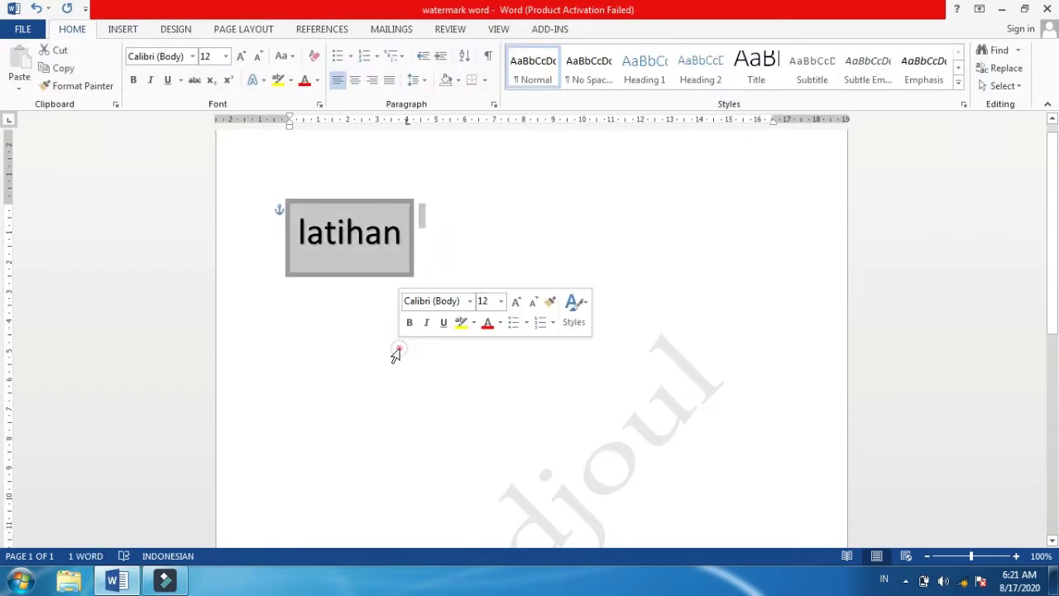
{"action": "left_click", "coordinate": [399, 344]}
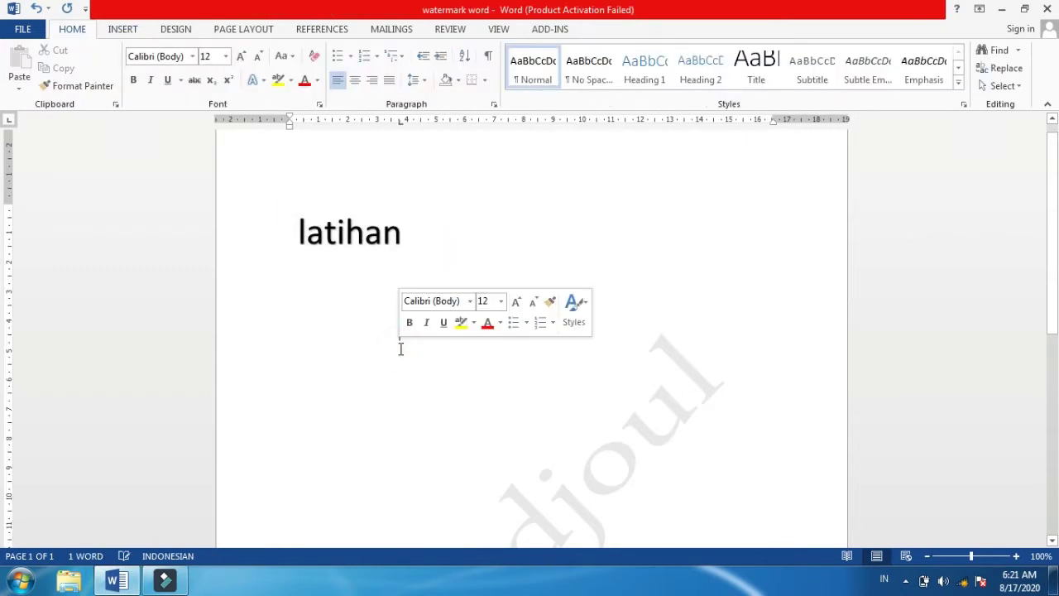
{"action": "left_click", "coordinate": [116, 29]}
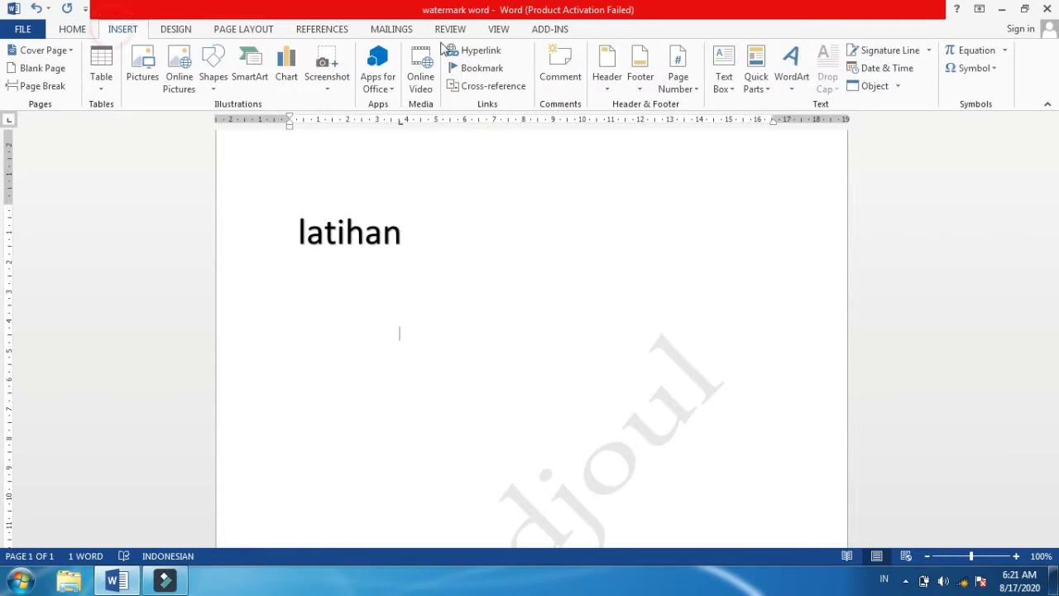
{"action": "left_click", "coordinate": [791, 66]}
Step: Insert a second black WordArt box, type latih into it, then undo the additions
{"action": "left_click", "coordinate": [795, 128]}
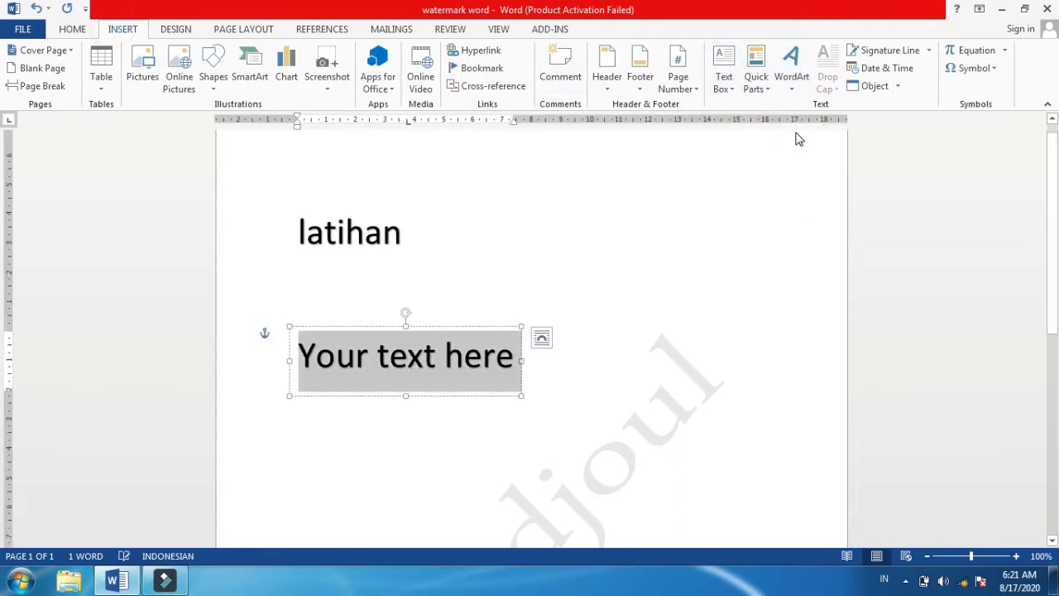
{"action": "type", "text": "lati"}
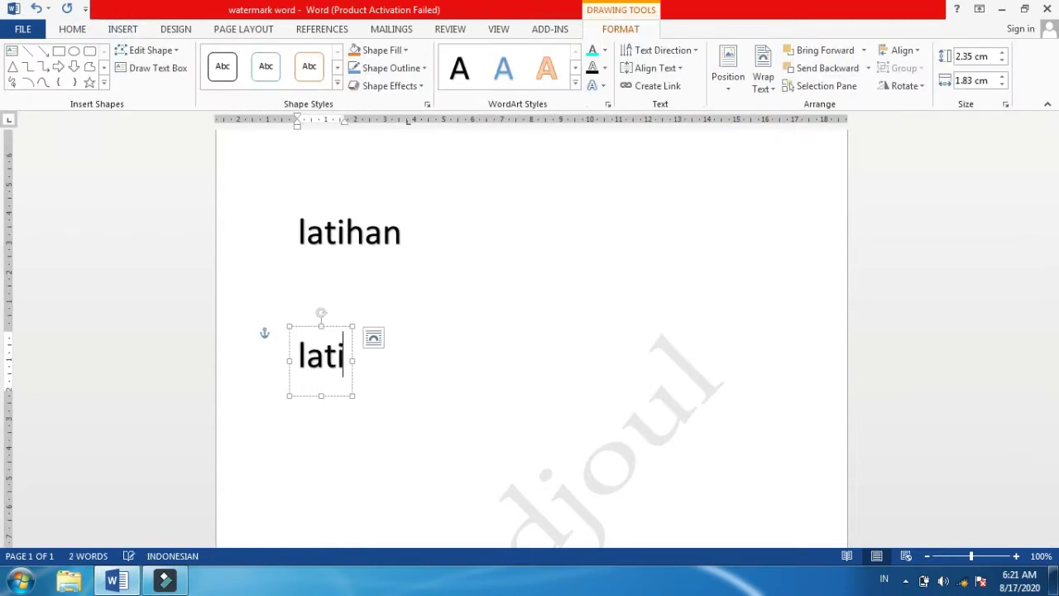
{"action": "type", "text": "h"}
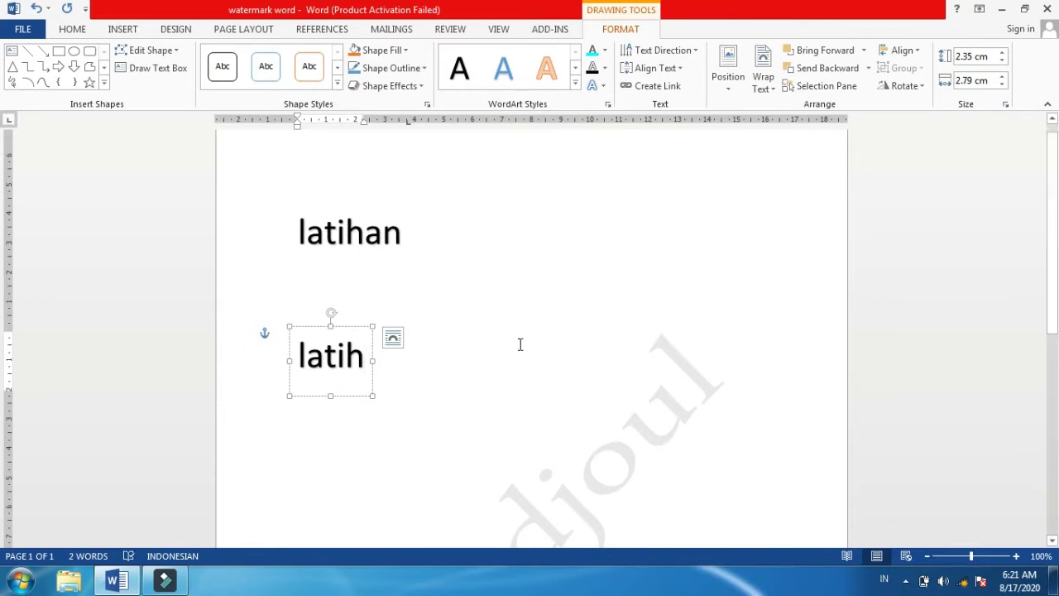
{"action": "left_click", "coordinate": [520, 345]}
{"action": "key", "text": "ctrl+z"}
{"action": "key", "text": "ctrl+z"}
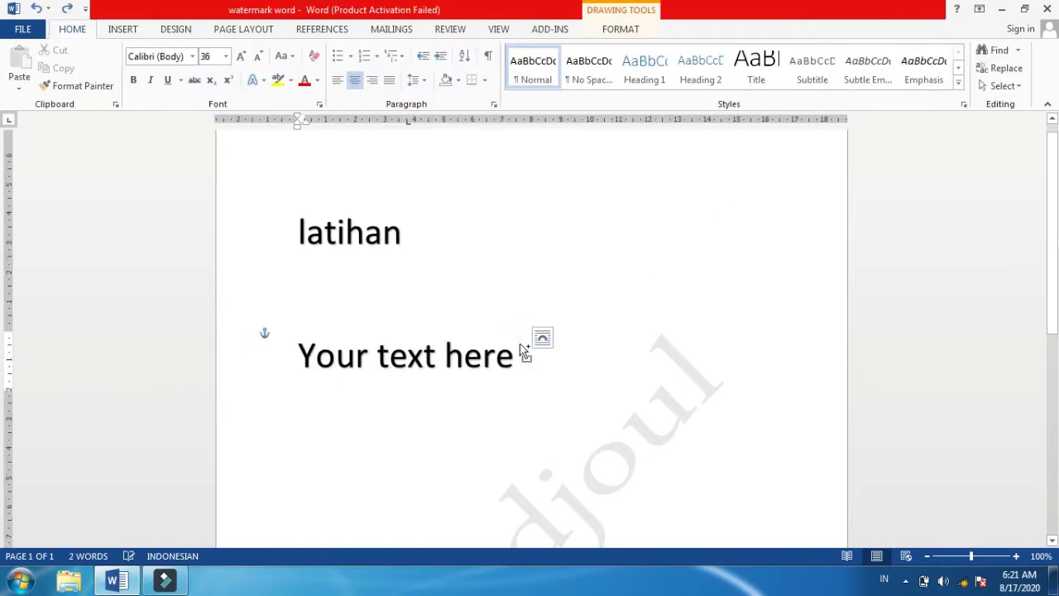
{"action": "key", "text": "ctrl+z"}
{"action": "key", "text": "ctrl+z"}
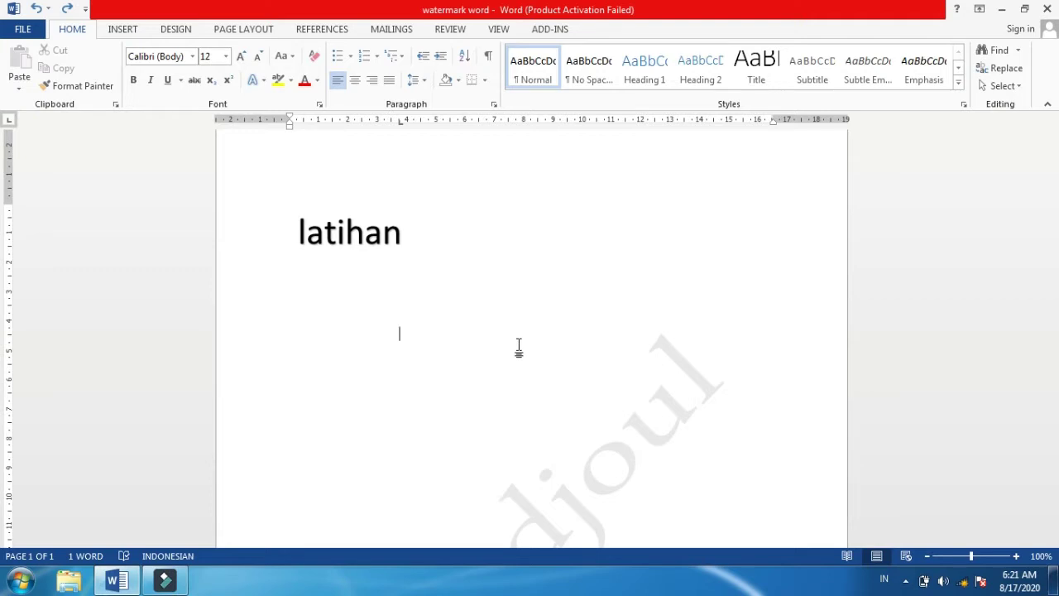
Step: Reselect the original latihan WordArt box
{"action": "left_click", "coordinate": [383, 240]}
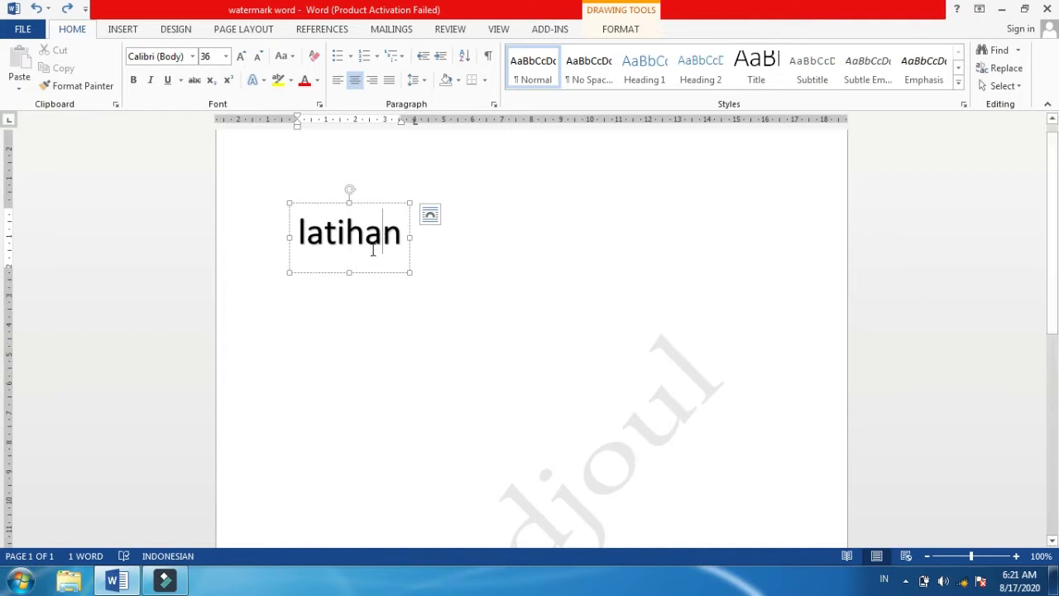
{"action": "left_click", "coordinate": [373, 245]}
{"action": "left_click", "coordinate": [464, 312]}
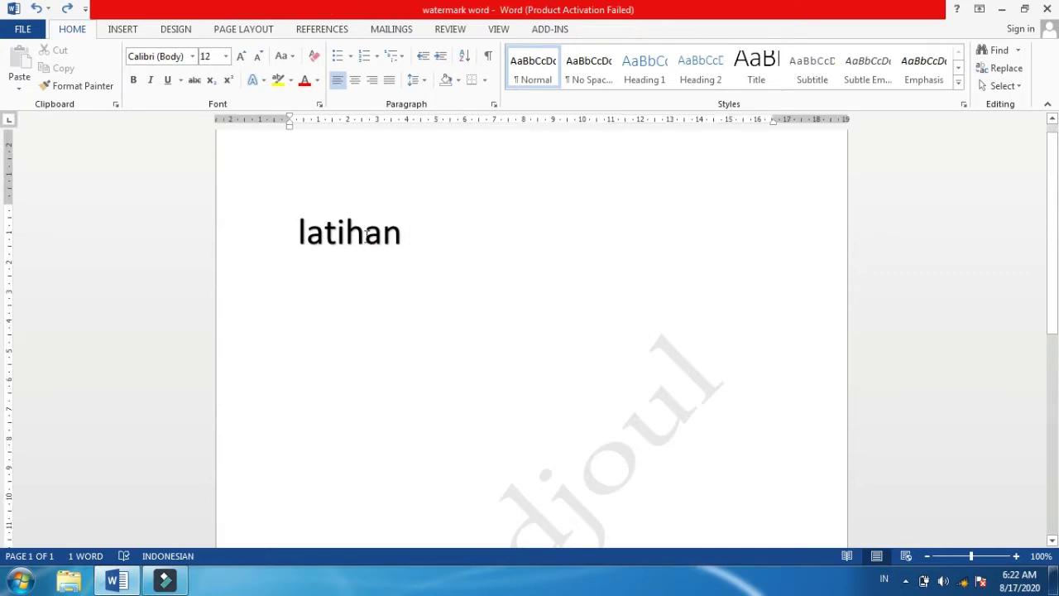
{"action": "left_click", "coordinate": [367, 235]}
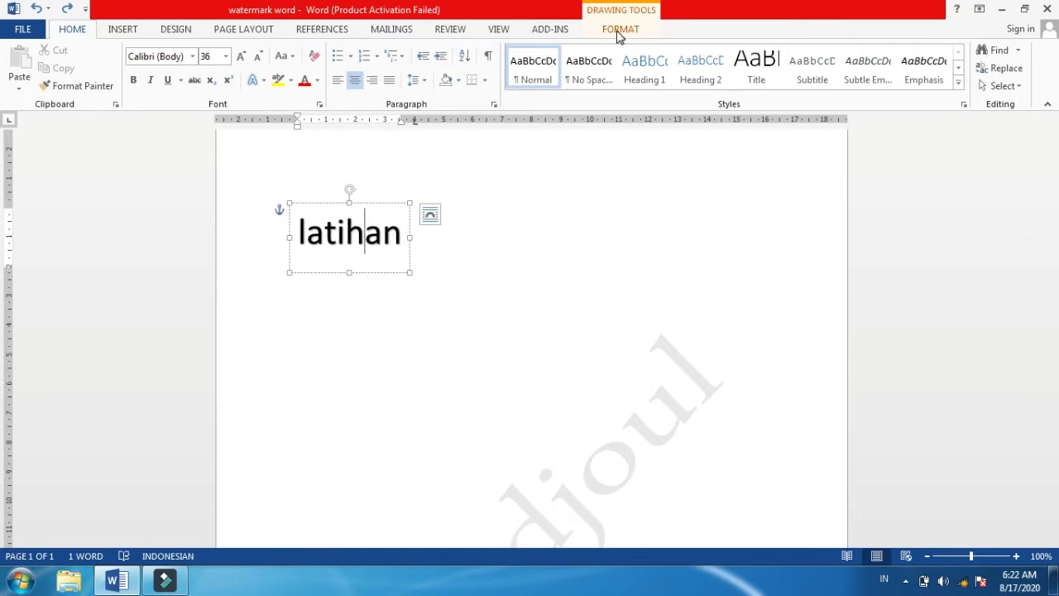
Step: Apply the light-blue outline WordArt style to latihan, then undo it back to plain black
{"action": "left_click", "coordinate": [619, 30]}
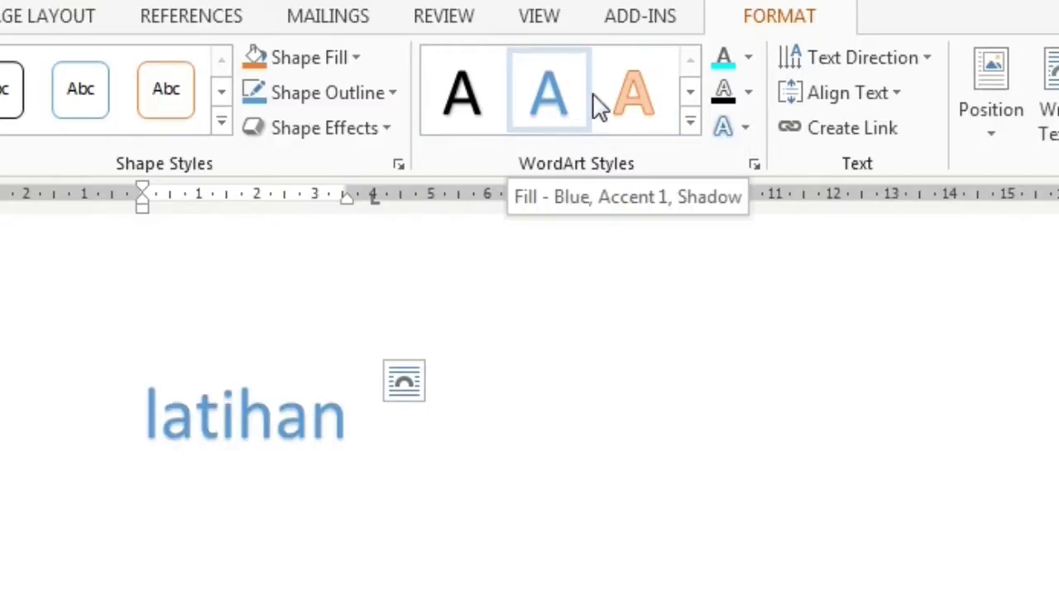
{"action": "left_click", "coordinate": [689, 101]}
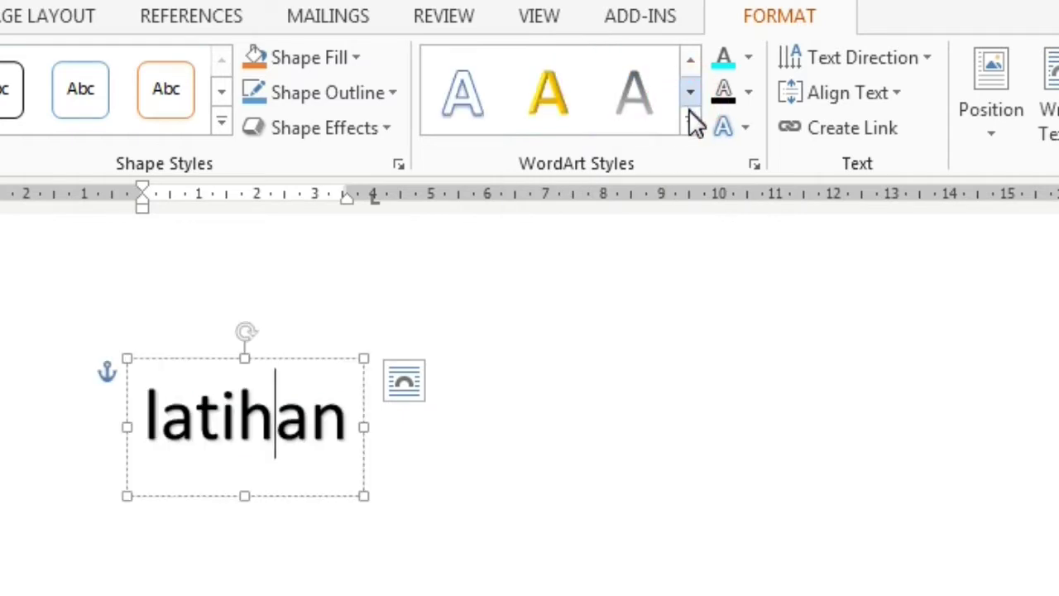
{"action": "left_click", "coordinate": [693, 124]}
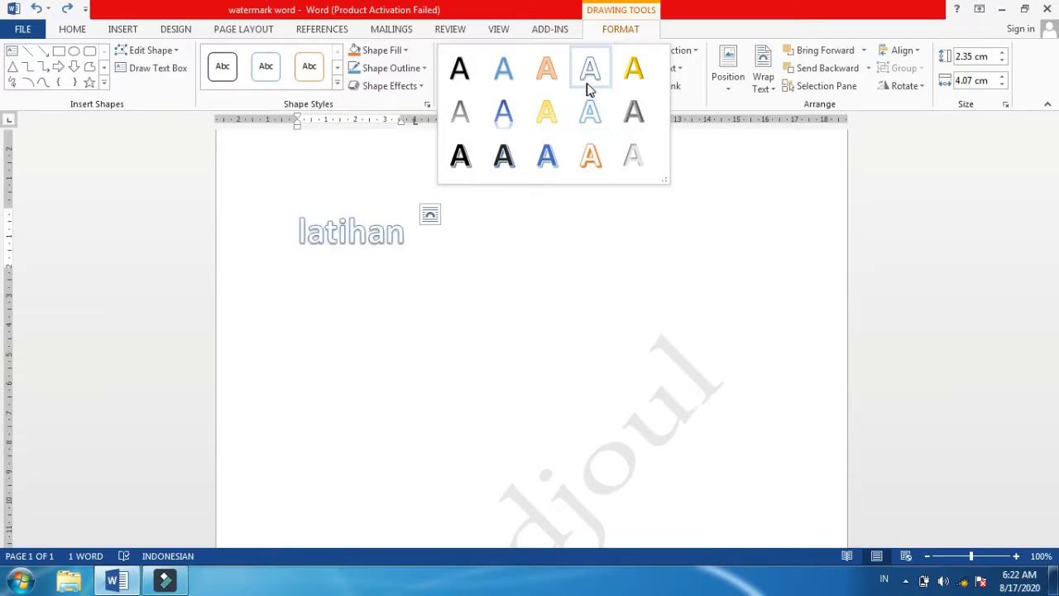
{"action": "left_click", "coordinate": [588, 83]}
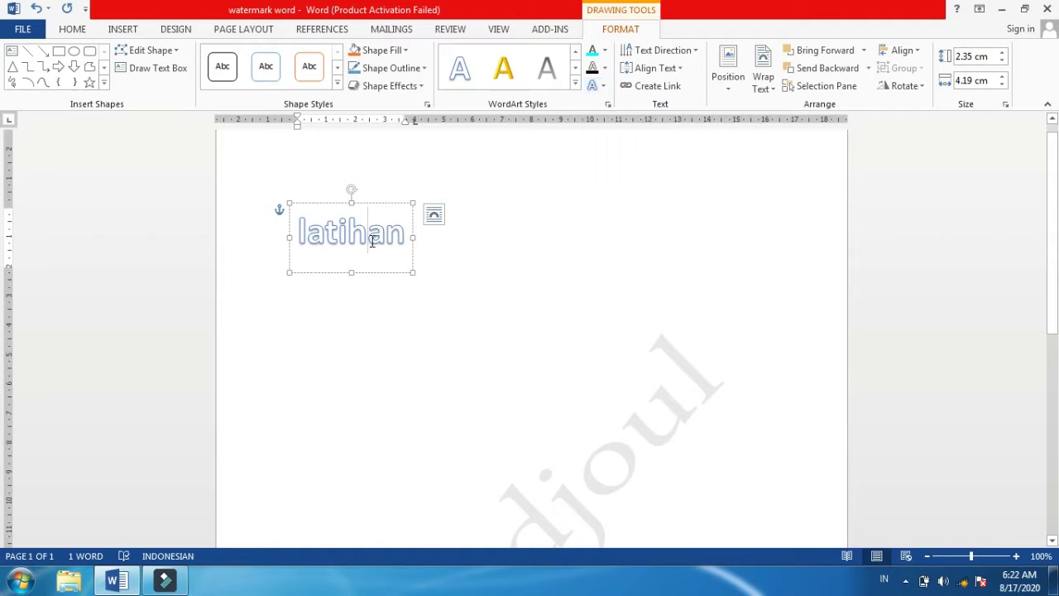
{"action": "key", "text": "ctrl+z"}
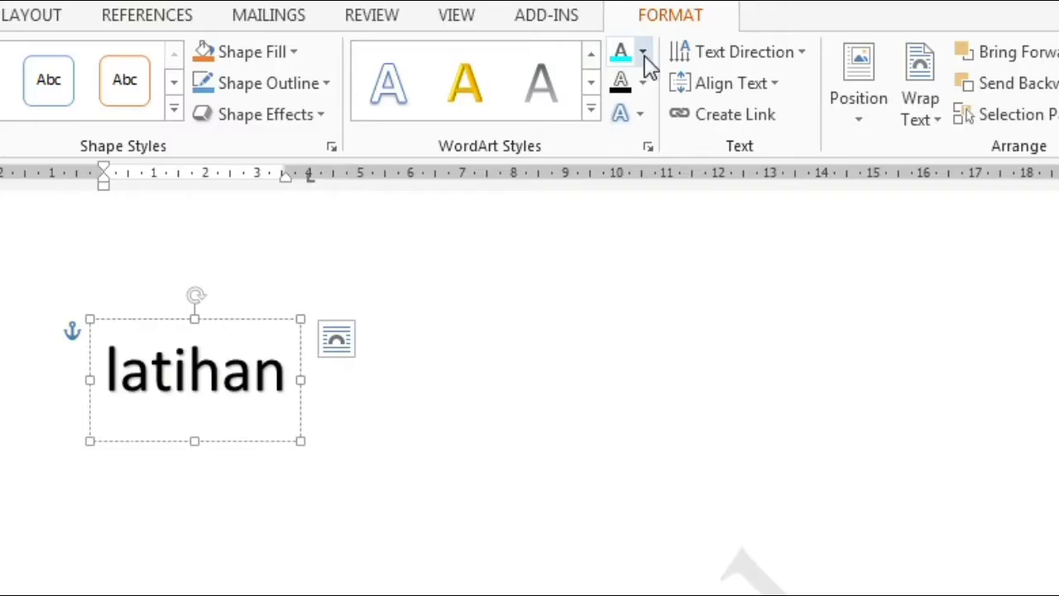
Step: Colour latihan Blue Accent 1 Darker 25%, then a custom yellow-green (RGB 178, 193, 35)
{"action": "left_click", "coordinate": [606, 52]}
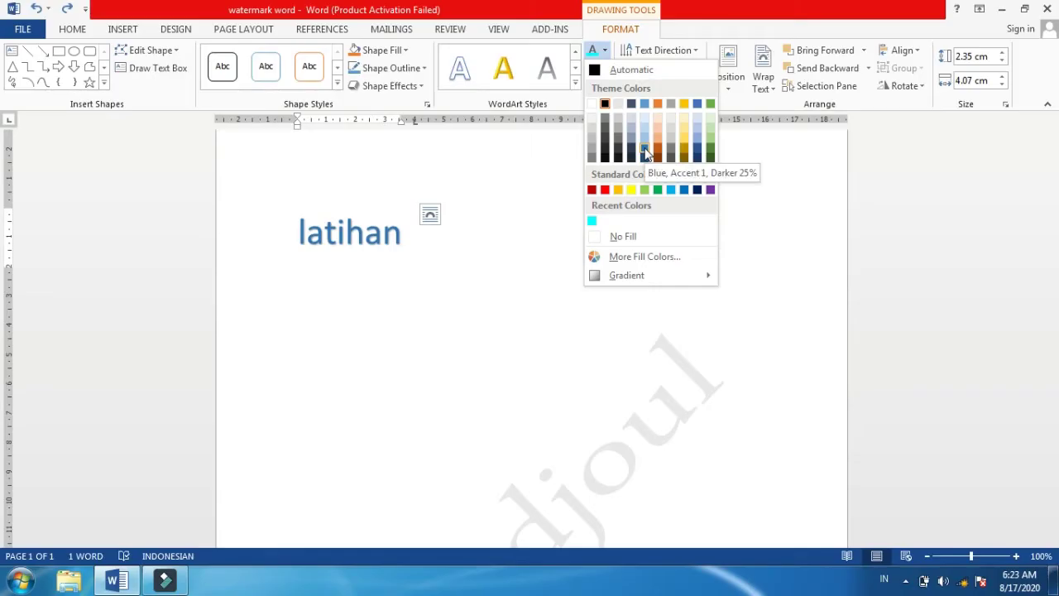
{"action": "left_click", "coordinate": [713, 220]}
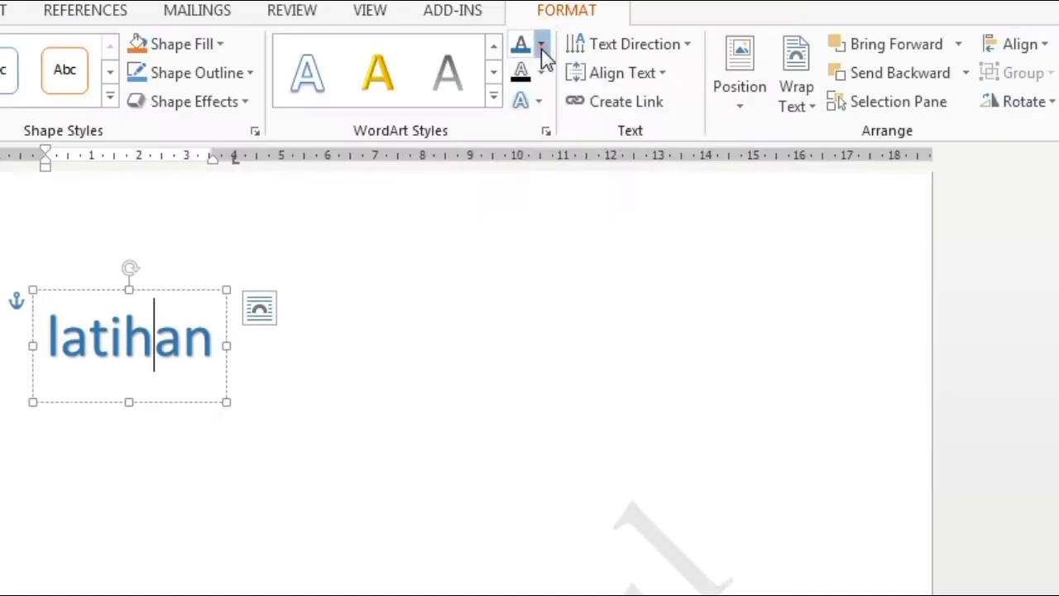
{"action": "left_click", "coordinate": [605, 51]}
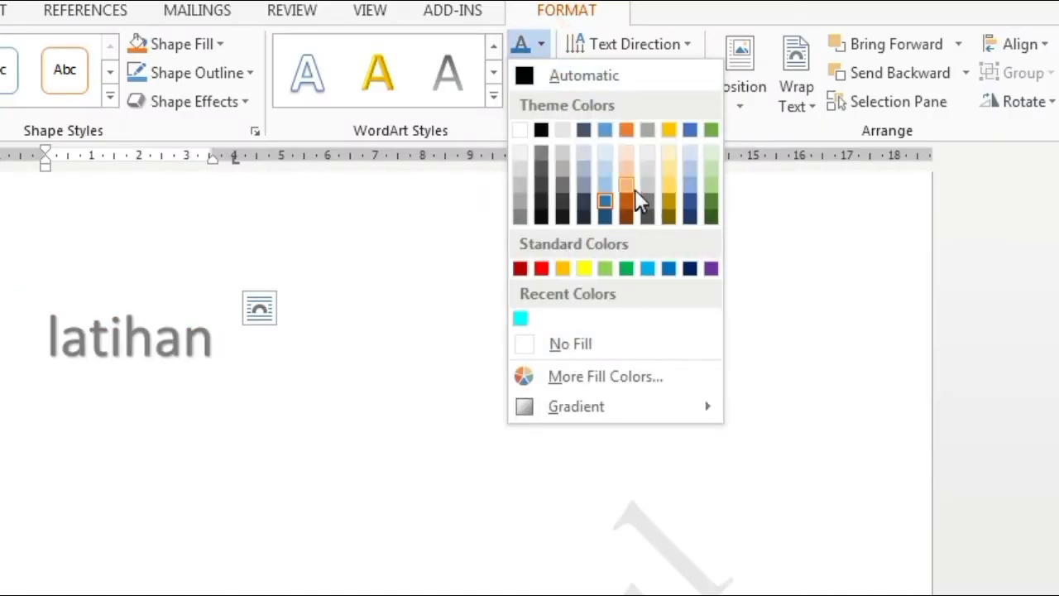
{"action": "left_click", "coordinate": [585, 378]}
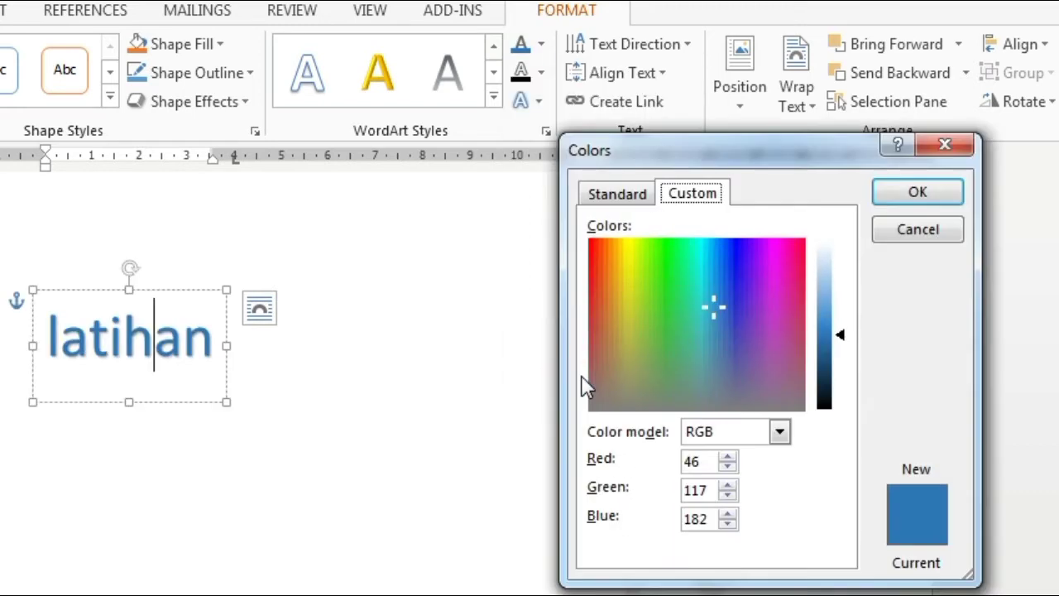
{"action": "left_click", "coordinate": [766, 317]}
{"action": "left_click", "coordinate": [770, 255]}
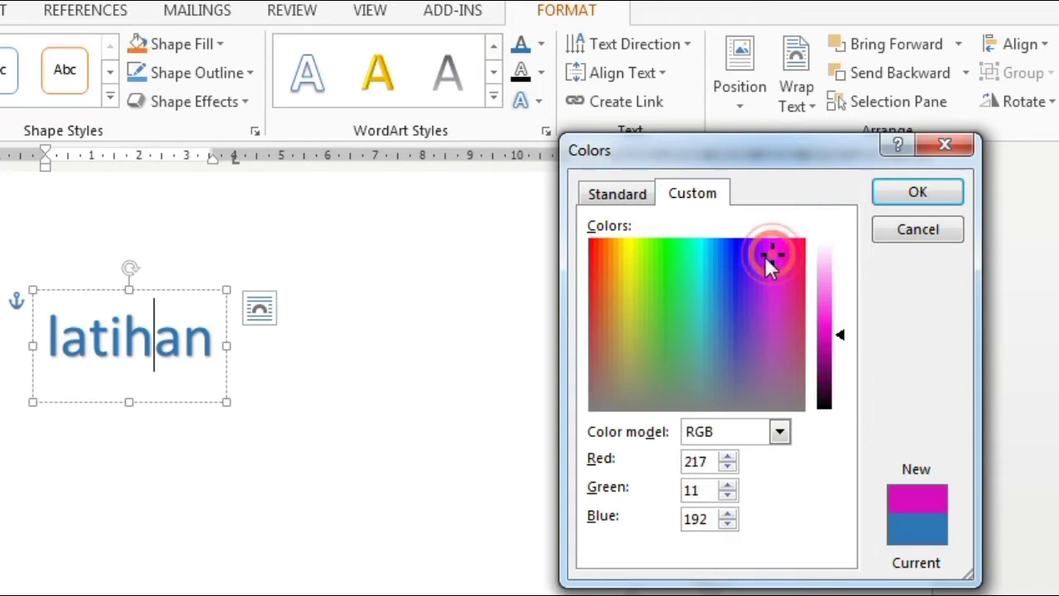
{"action": "left_click", "coordinate": [629, 290]}
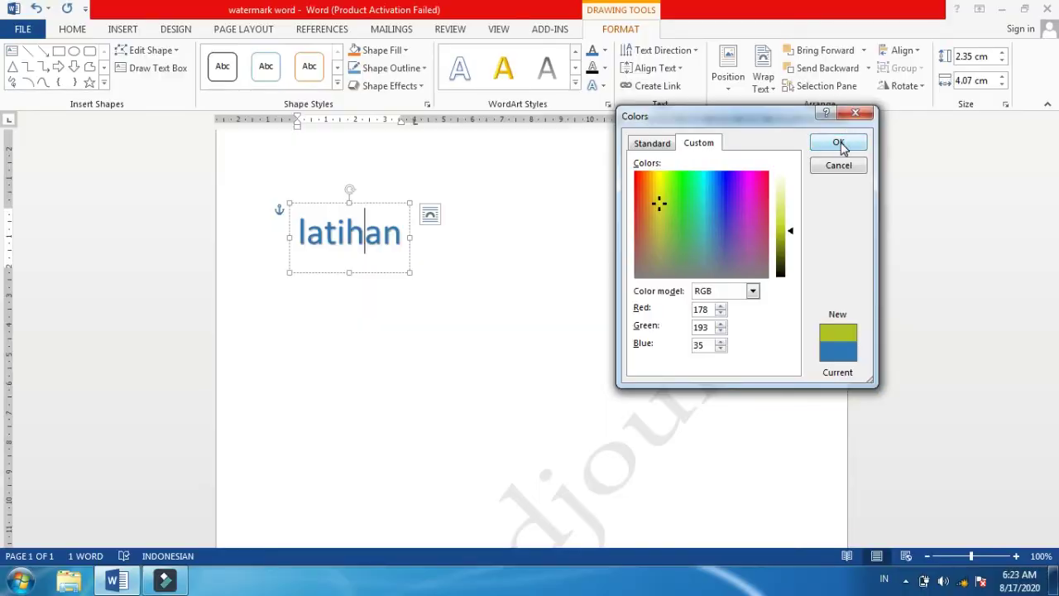
{"action": "left_click", "coordinate": [840, 144]}
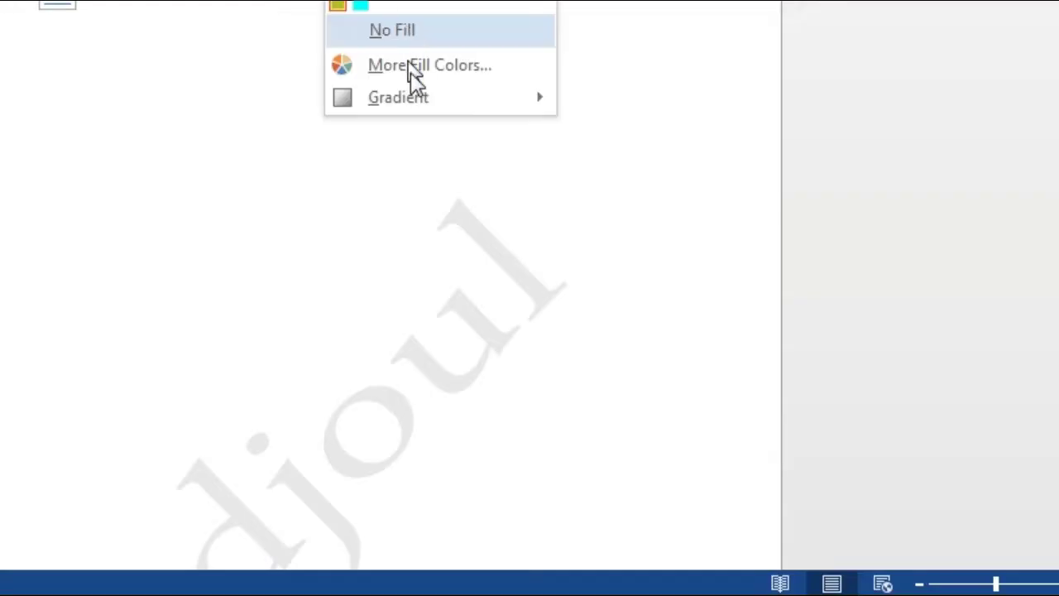
Step: Open latihan's More Gradients text fill settings, showing a linear 70° gradient
{"action": "mouse_move", "coordinate": [428, 93]}
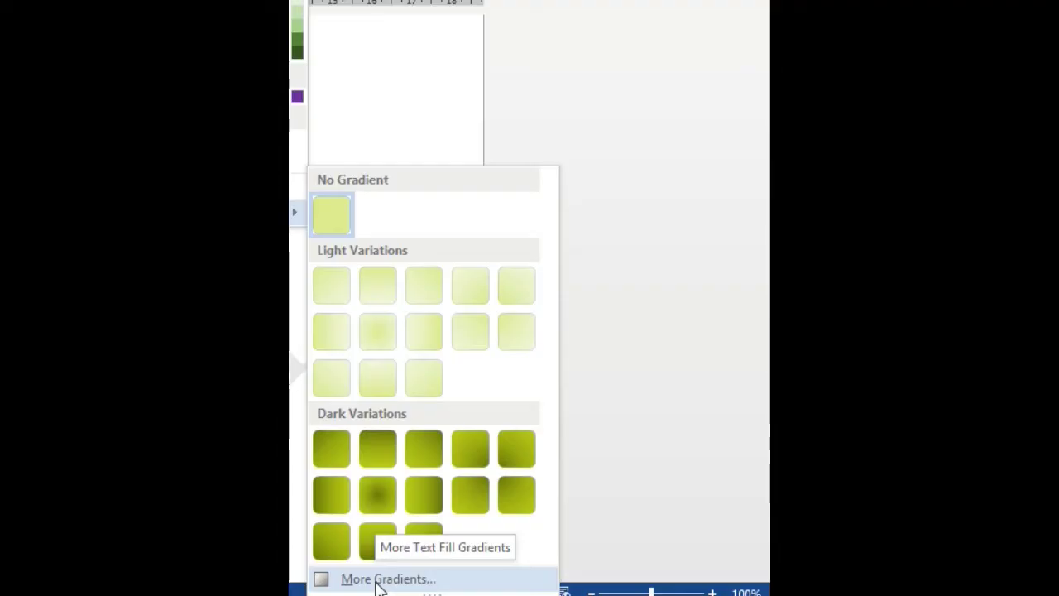
{"action": "left_click", "coordinate": [378, 579]}
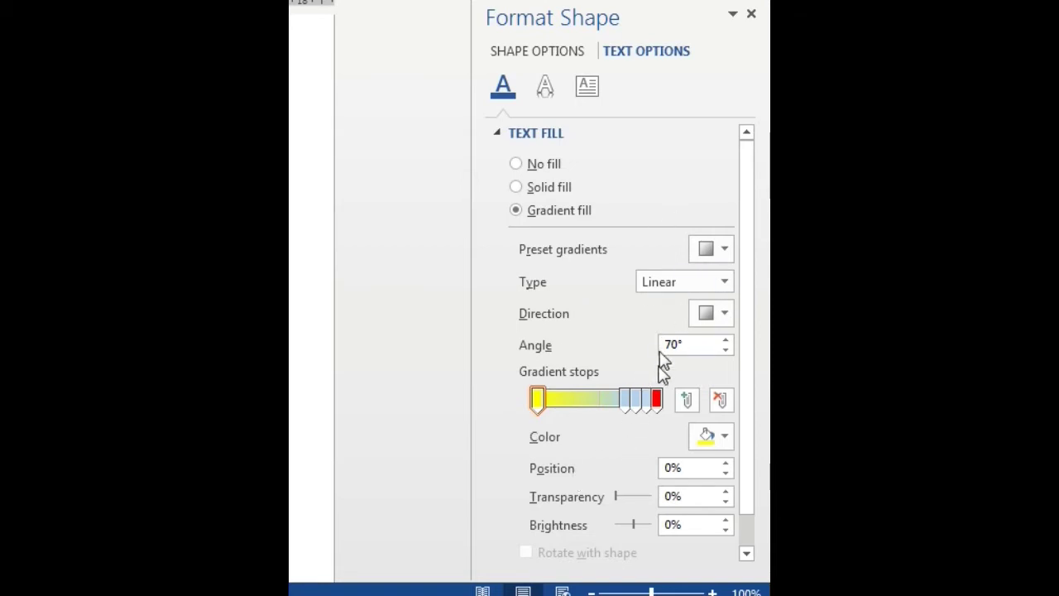
{"action": "left_click", "coordinate": [725, 252]}
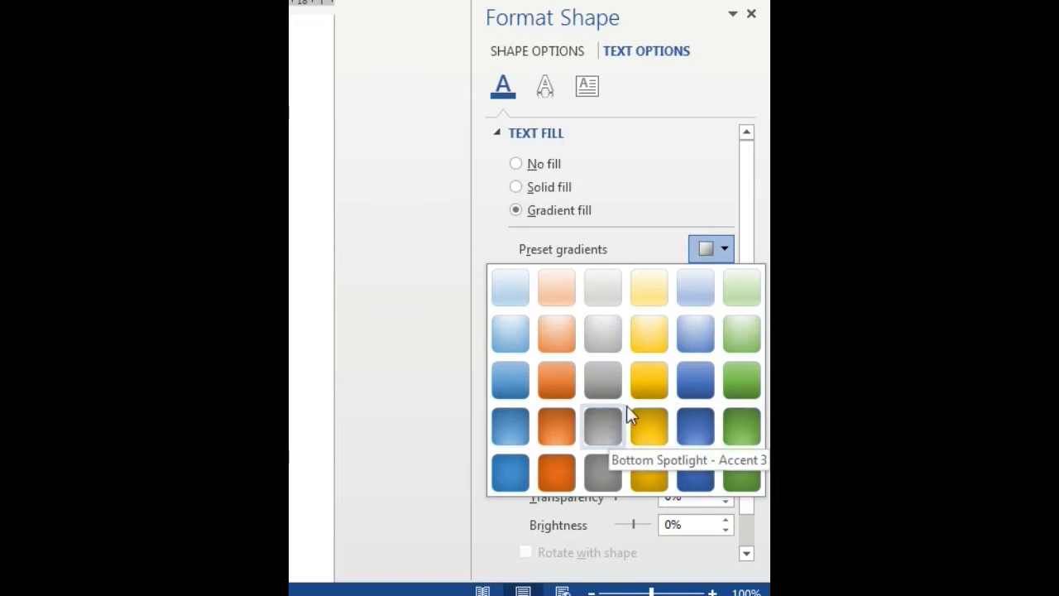
{"action": "left_click", "coordinate": [702, 170]}
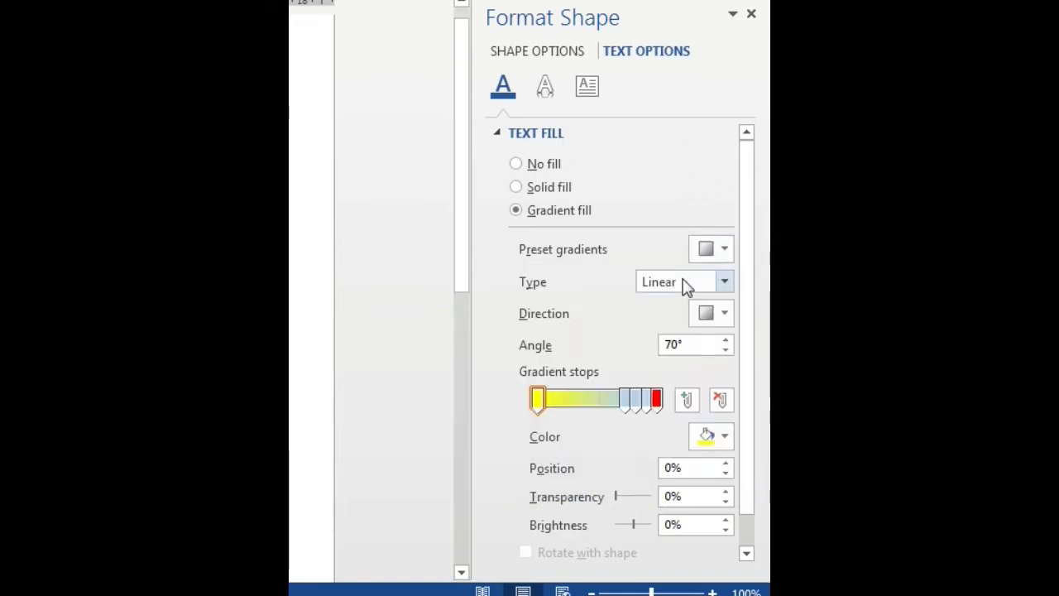
{"action": "left_click", "coordinate": [725, 283]}
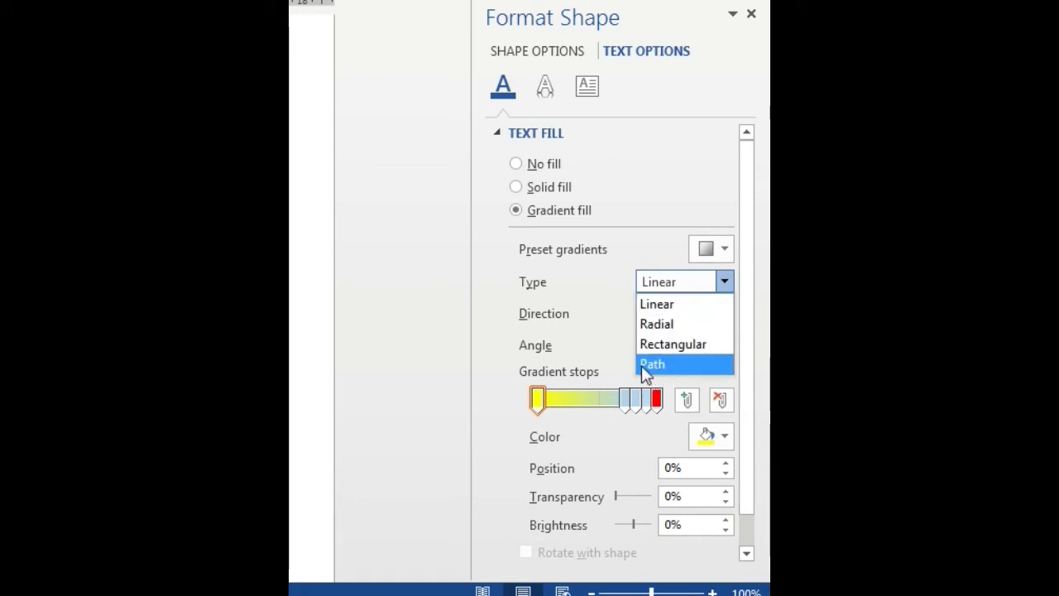
{"action": "left_click", "coordinate": [700, 200]}
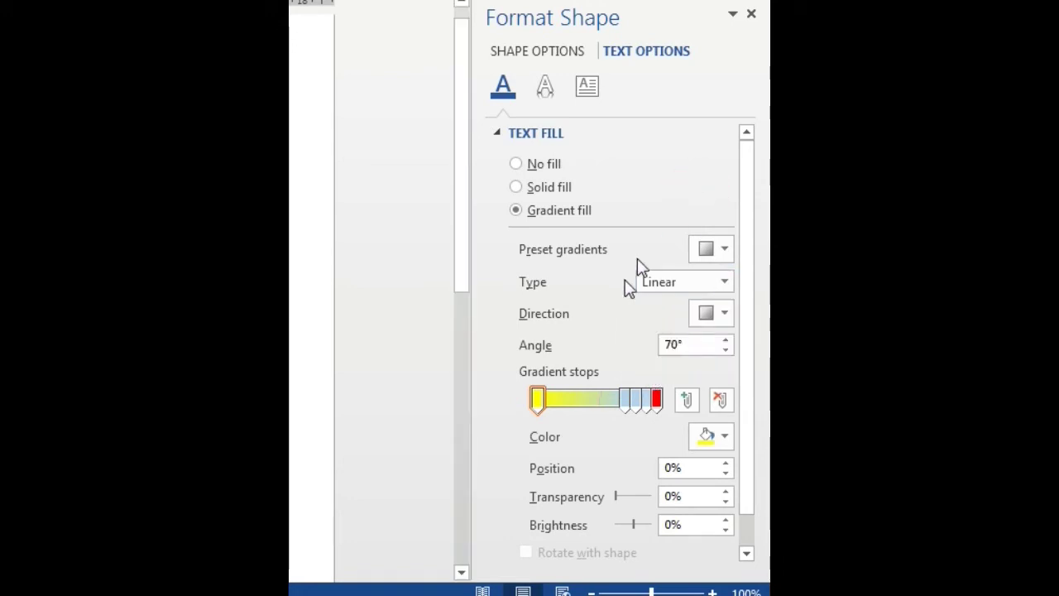
{"action": "left_click", "coordinate": [724, 317]}
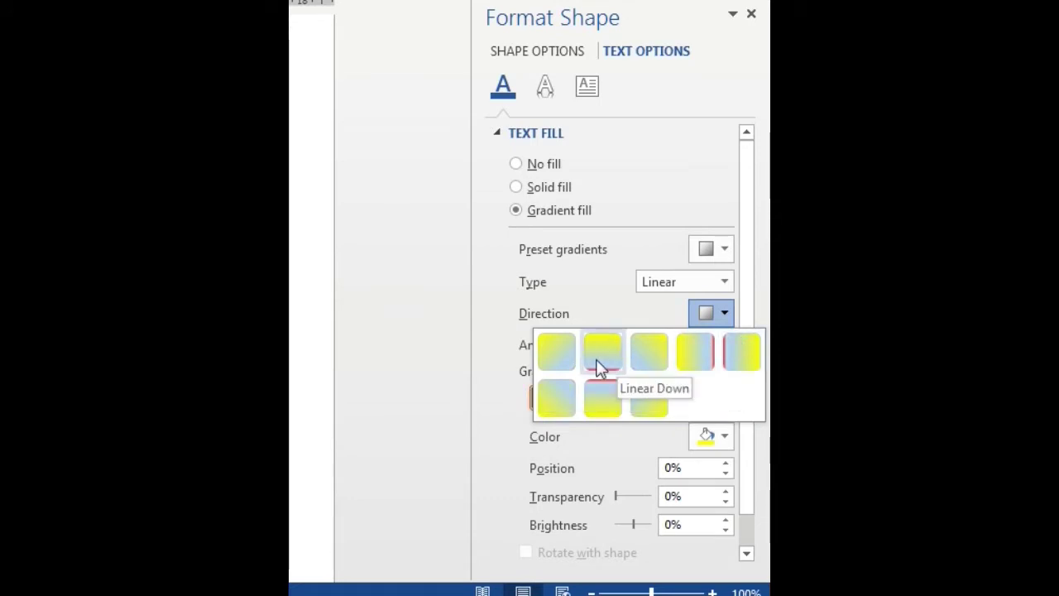
{"action": "left_click", "coordinate": [587, 308]}
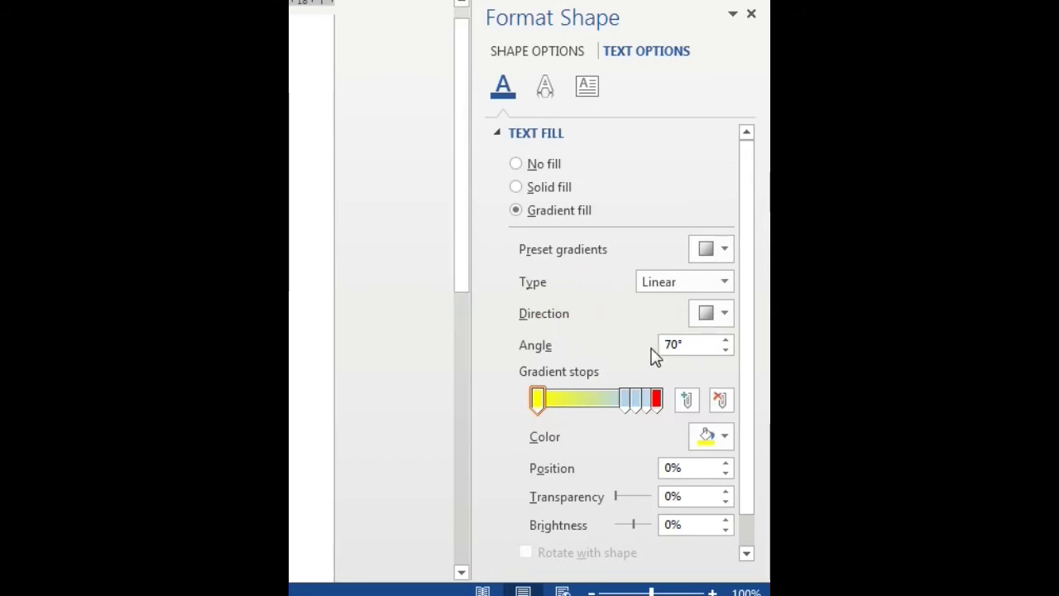
Step: Keep the gradient angle at 70° and make the first gradient stop light blue
{"action": "left_click", "coordinate": [725, 351]}
{"action": "left_click", "coordinate": [725, 341]}
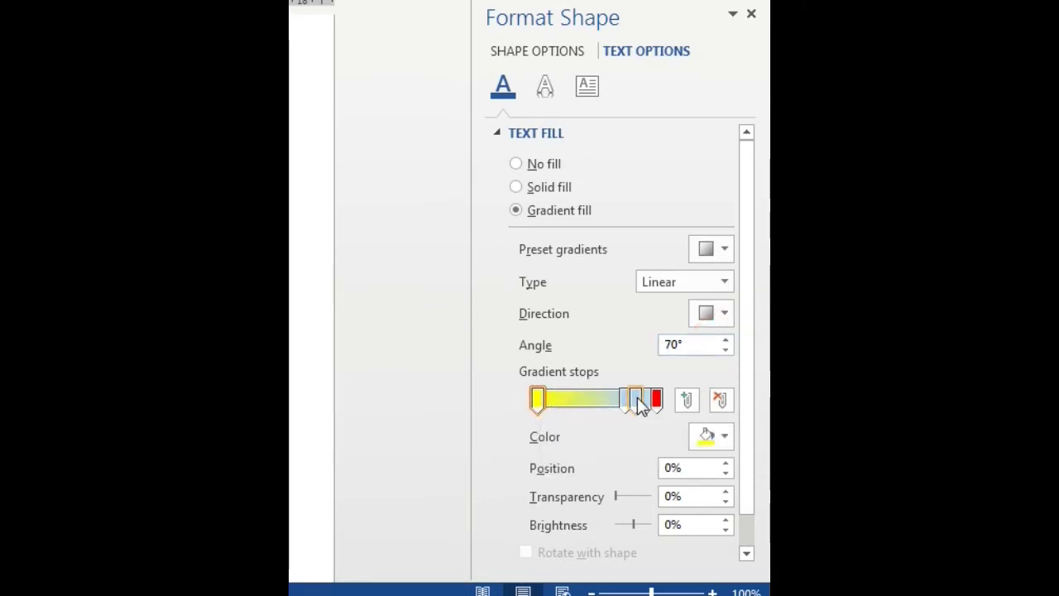
{"action": "left_click", "coordinate": [538, 400]}
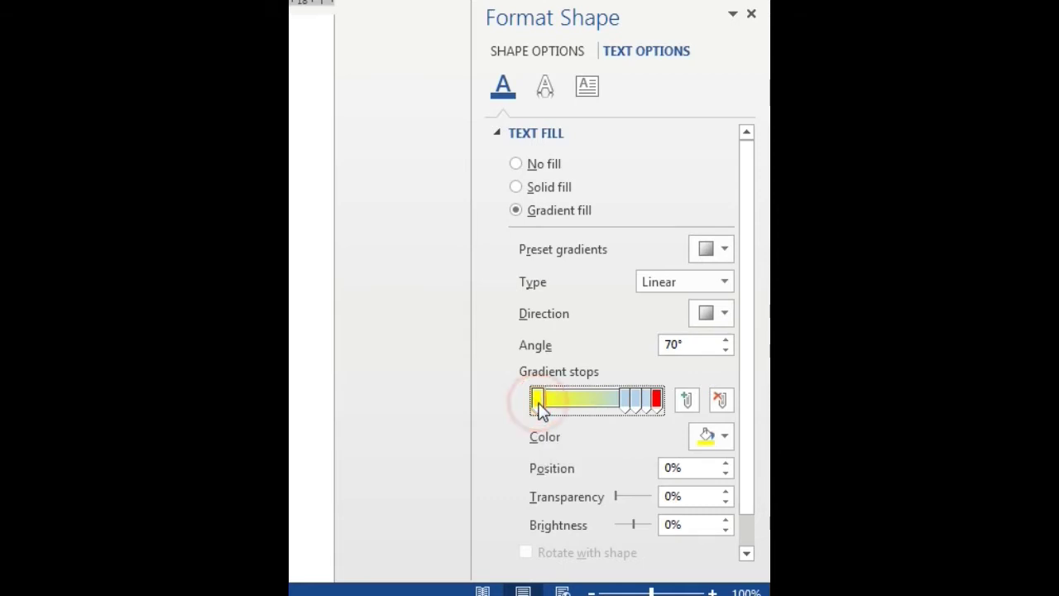
{"action": "left_click", "coordinate": [726, 442]}
{"action": "left_click", "coordinate": [726, 442]}
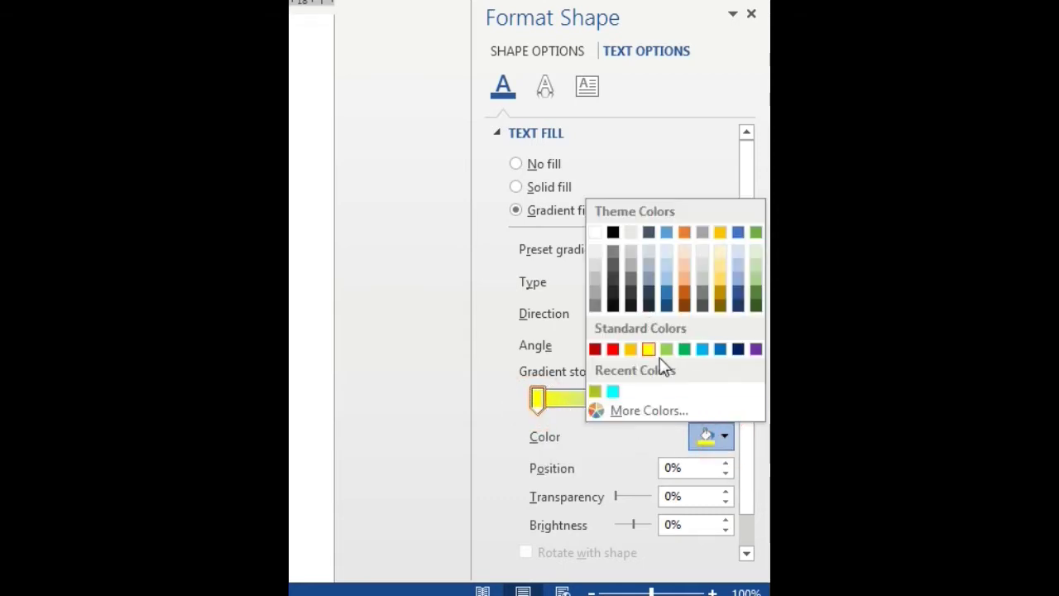
{"action": "left_click", "coordinate": [703, 349]}
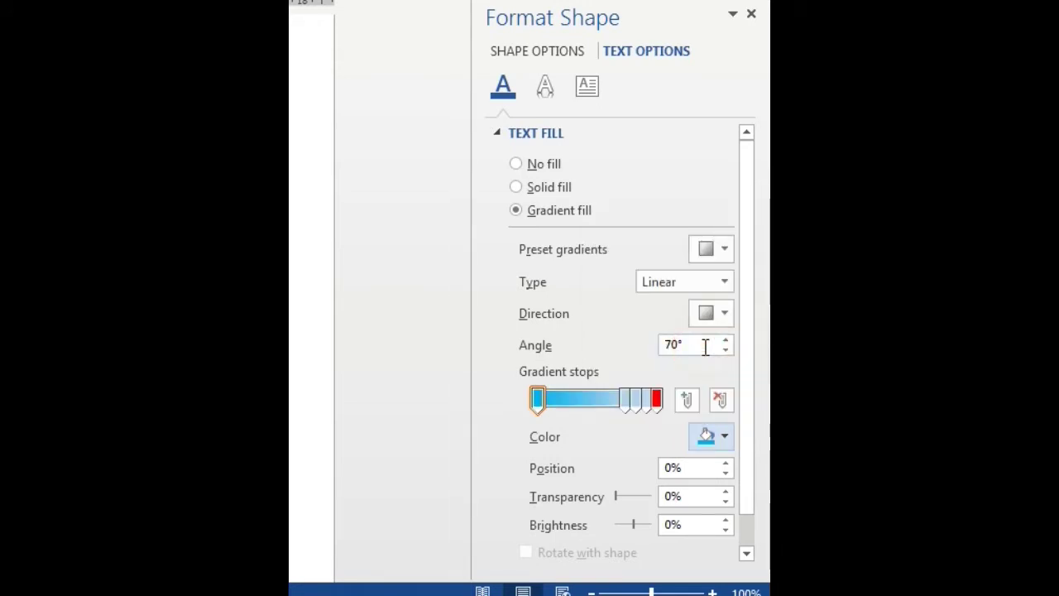
Step: Make the second gradient stop a dark colour and select the third stop
{"action": "left_click", "coordinate": [629, 411]}
{"action": "left_click", "coordinate": [724, 437]}
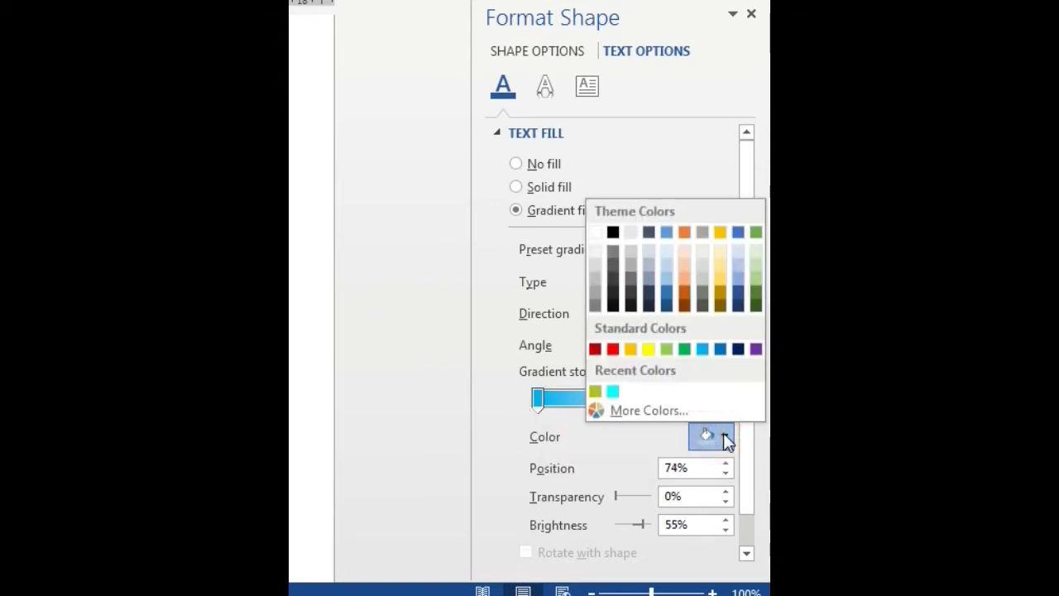
{"action": "left_click", "coordinate": [612, 307]}
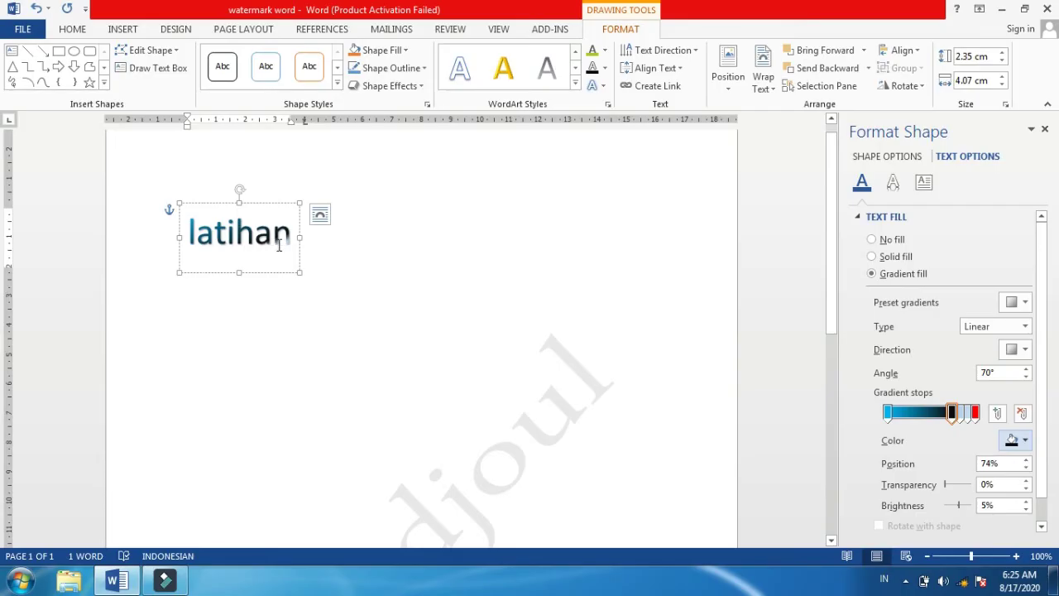
{"action": "left_click", "coordinate": [965, 414]}
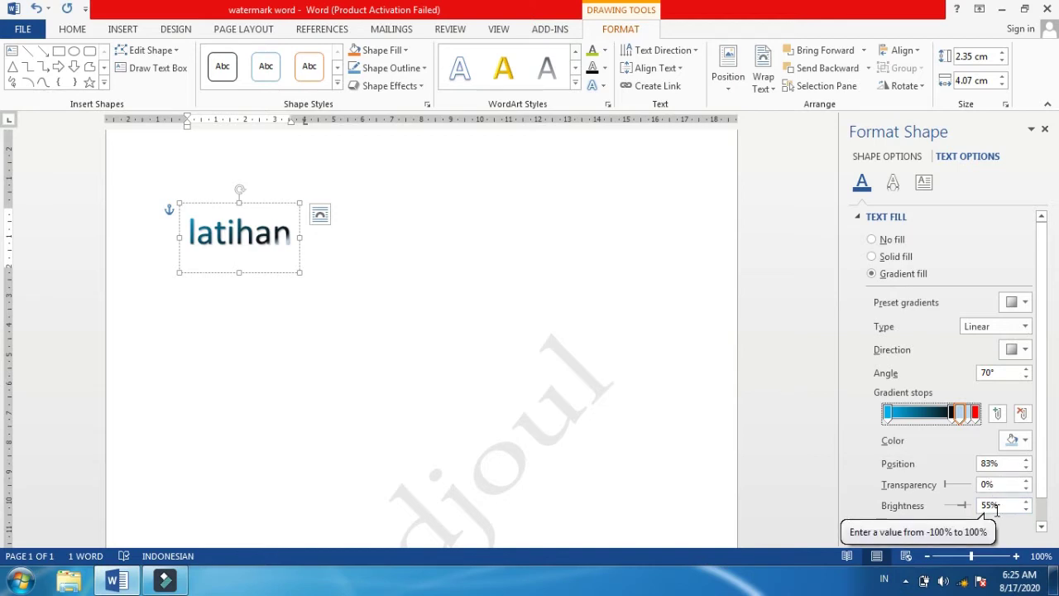
Step: Close the Format Shape pane and set latihan's font size to 100 pt
{"action": "left_click", "coordinate": [1046, 131]}
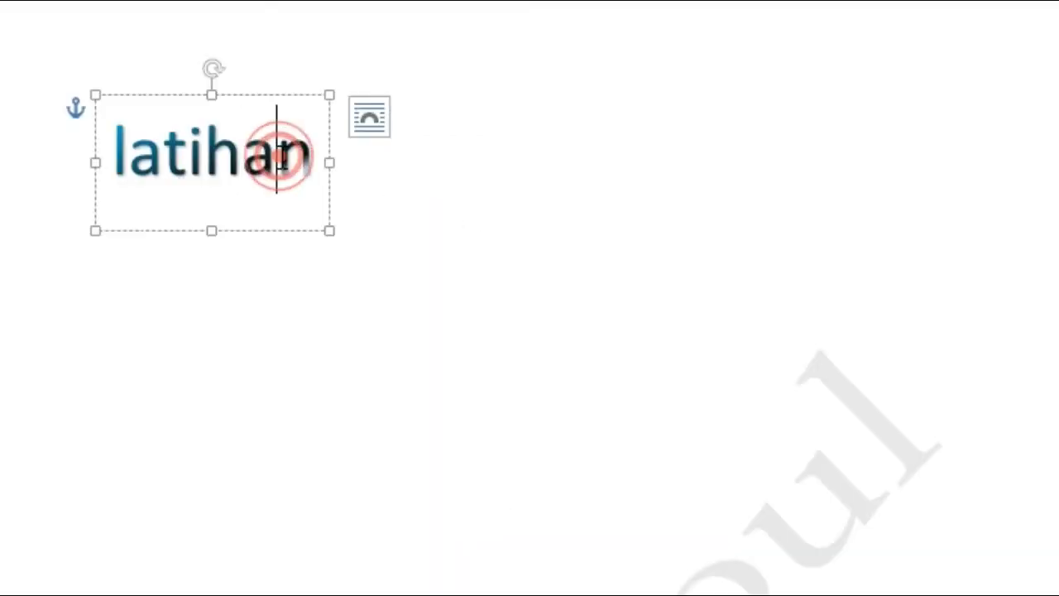
{"action": "double_click", "coordinate": [282, 162]}
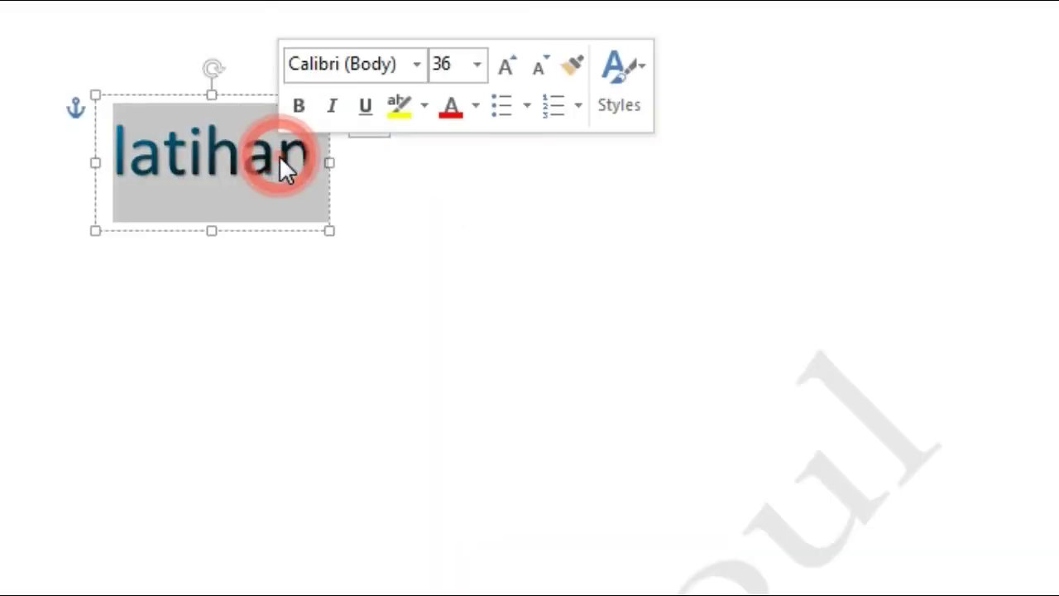
{"action": "left_click", "coordinate": [479, 72]}
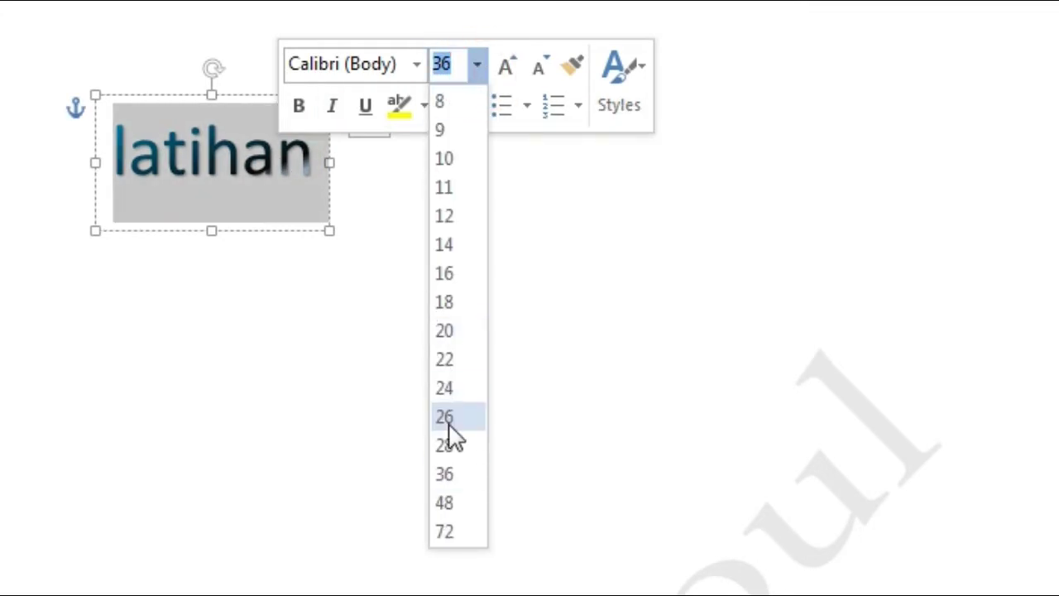
{"action": "left_click", "coordinate": [447, 532]}
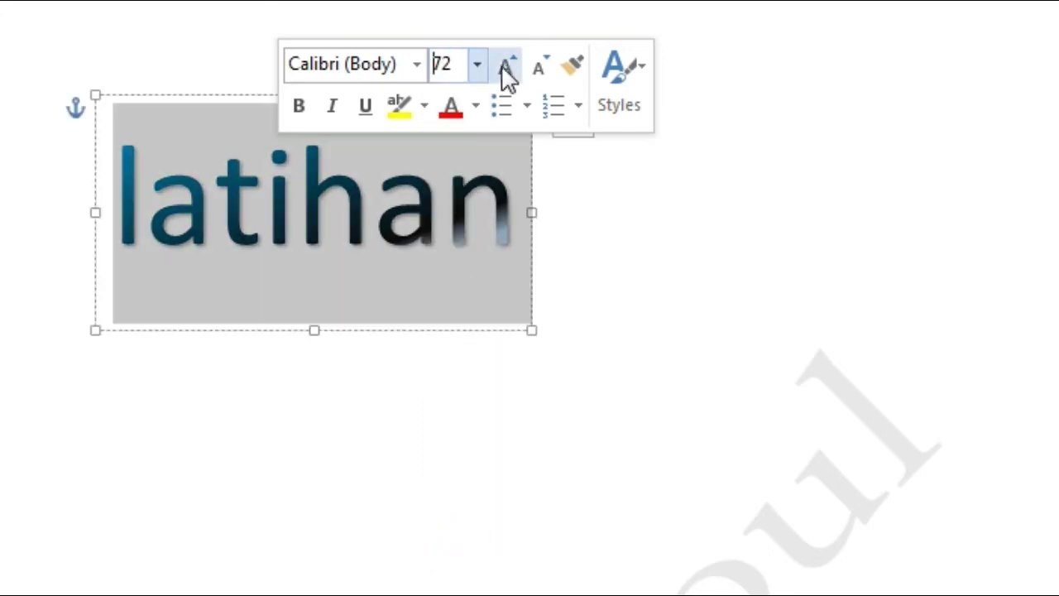
{"action": "left_click", "coordinate": [453, 64]}
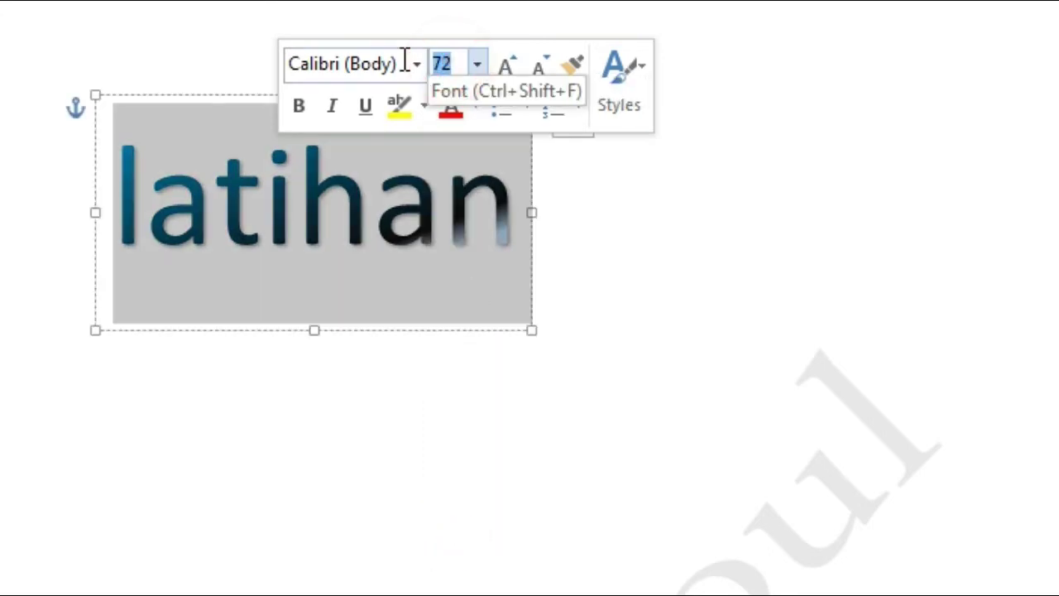
{"action": "type", "text": "100"}
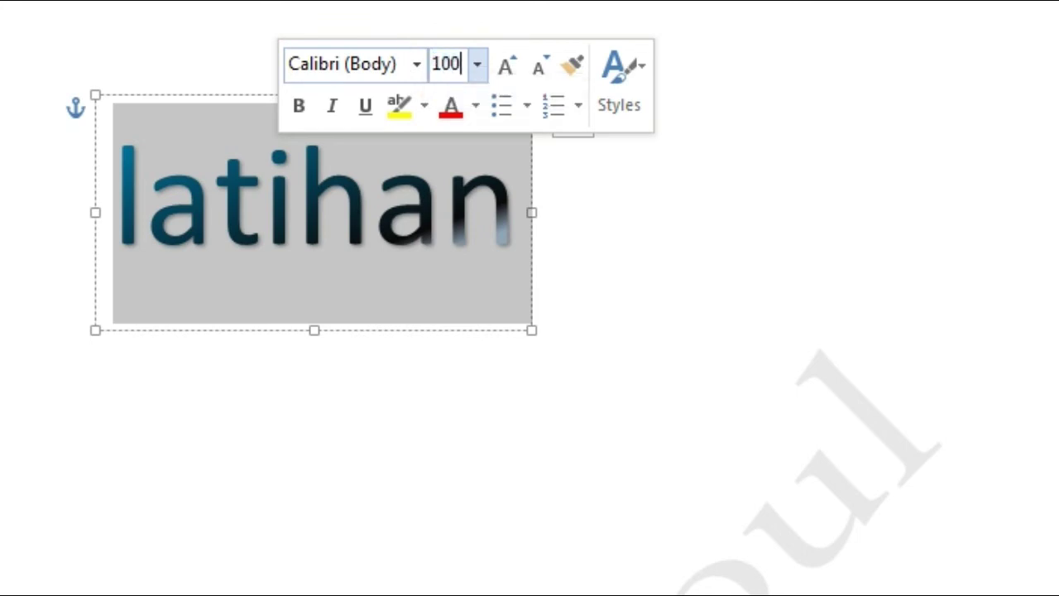
{"action": "key", "text": "Return"}
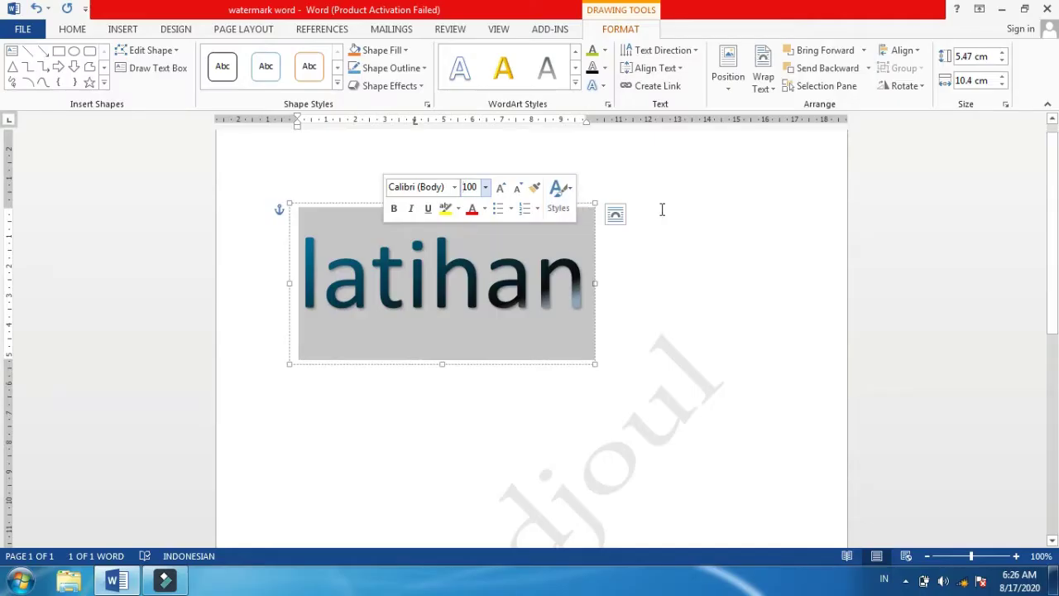
Step: Reselect the latihan text box and bring up the Text Outline colour choices
{"action": "left_click", "coordinate": [662, 207]}
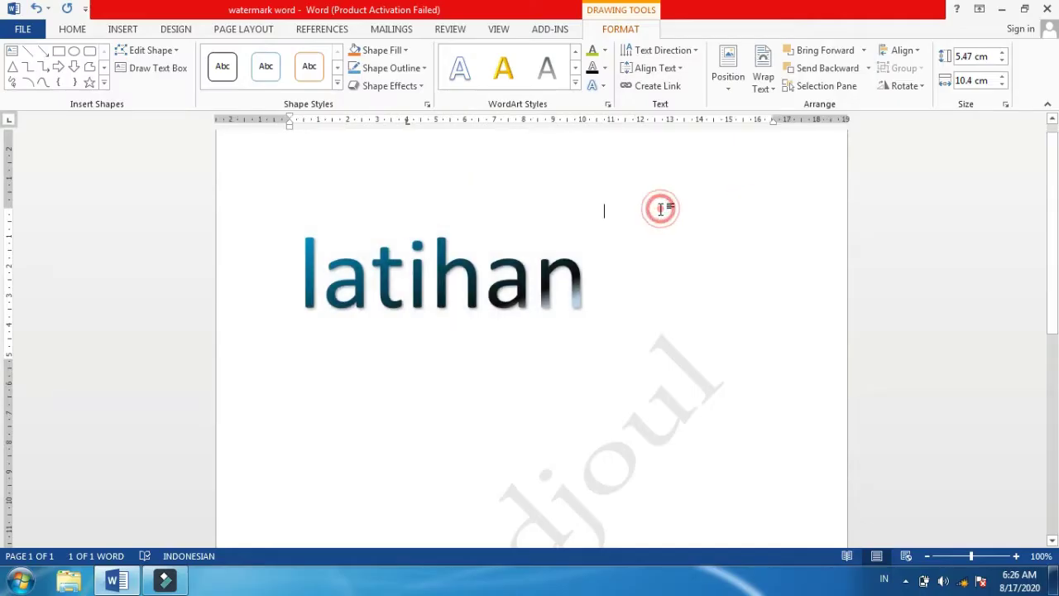
{"action": "left_click", "coordinate": [510, 275]}
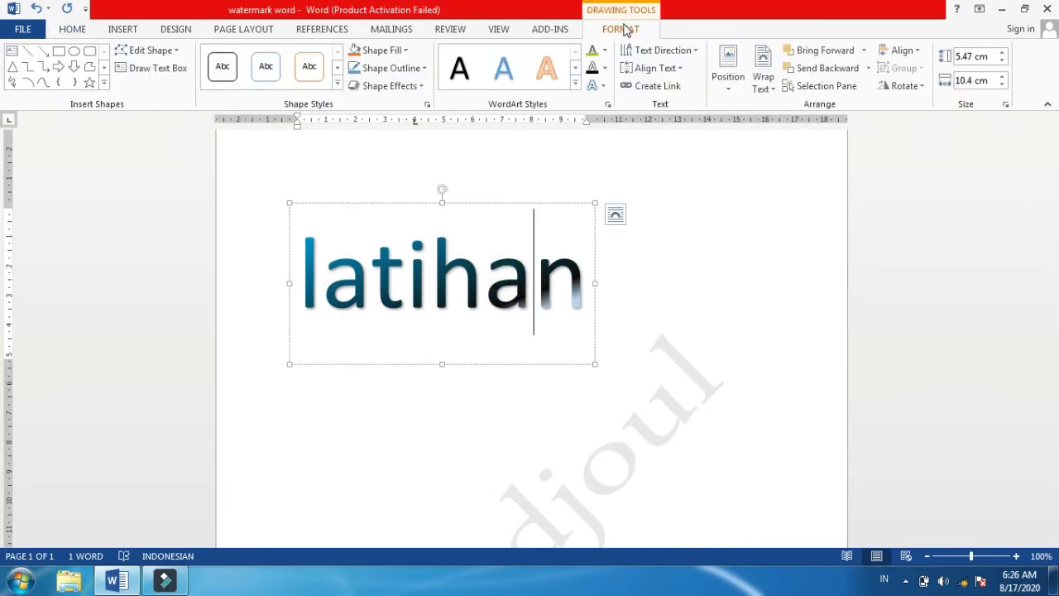
{"action": "left_click", "coordinate": [605, 68]}
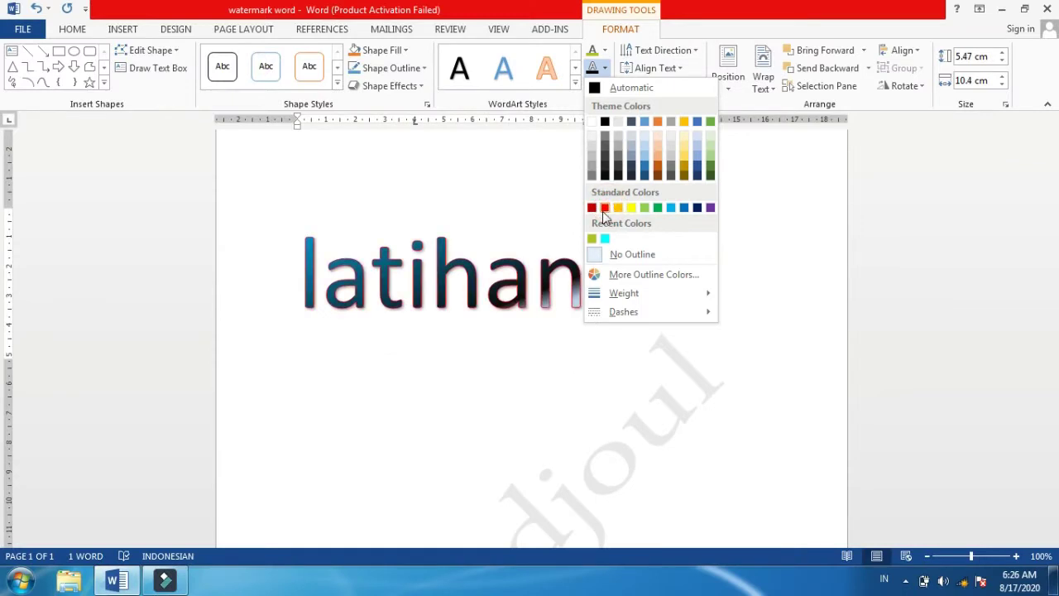
Step: Give latihan a red text outline with a thicker weight and solid dash style
{"action": "left_click", "coordinate": [604, 209]}
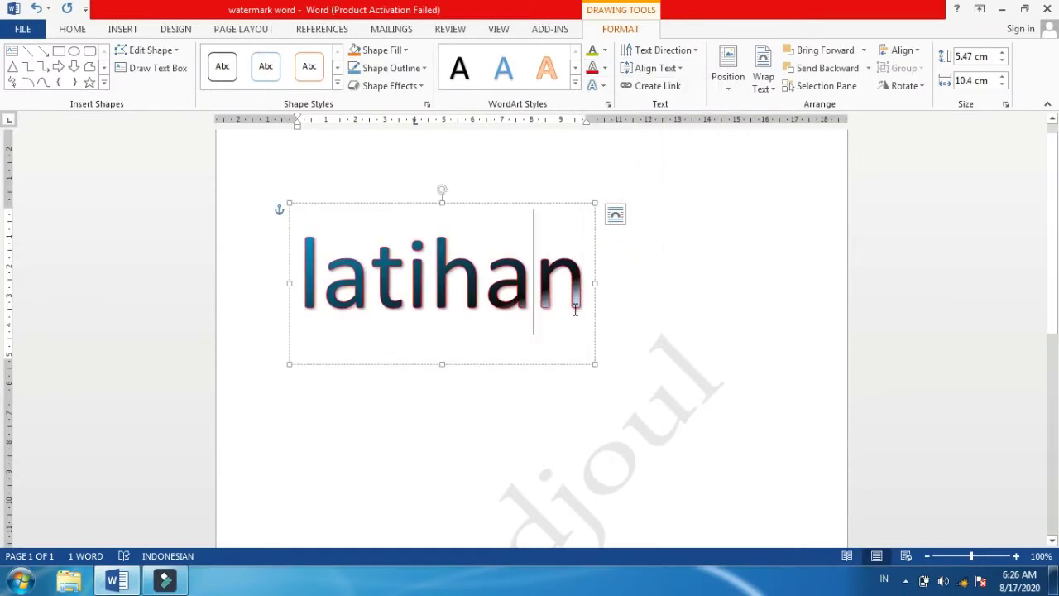
{"action": "left_click", "coordinate": [605, 72]}
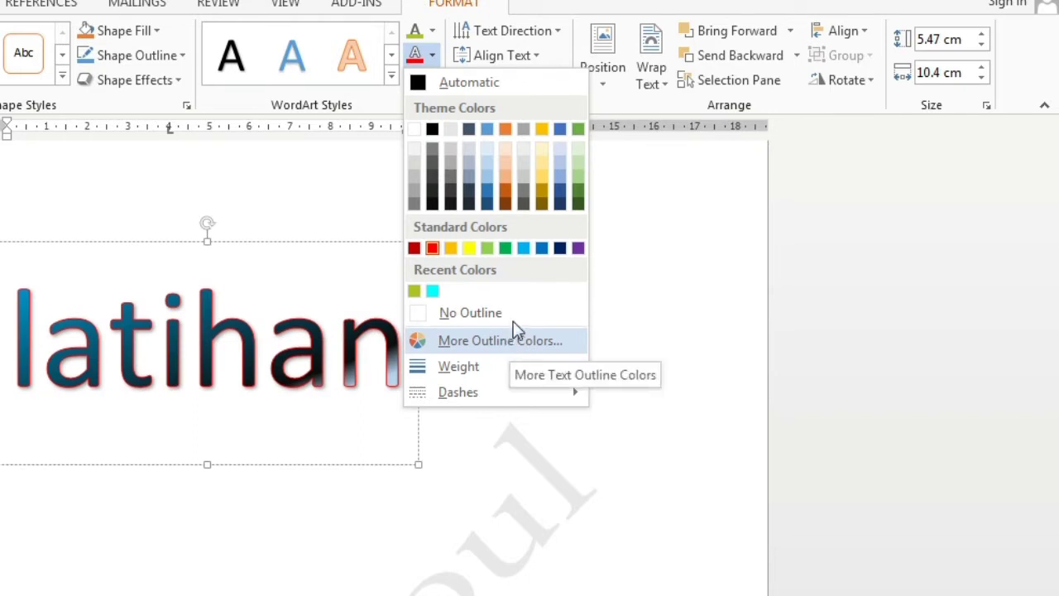
{"action": "mouse_move", "coordinate": [523, 370]}
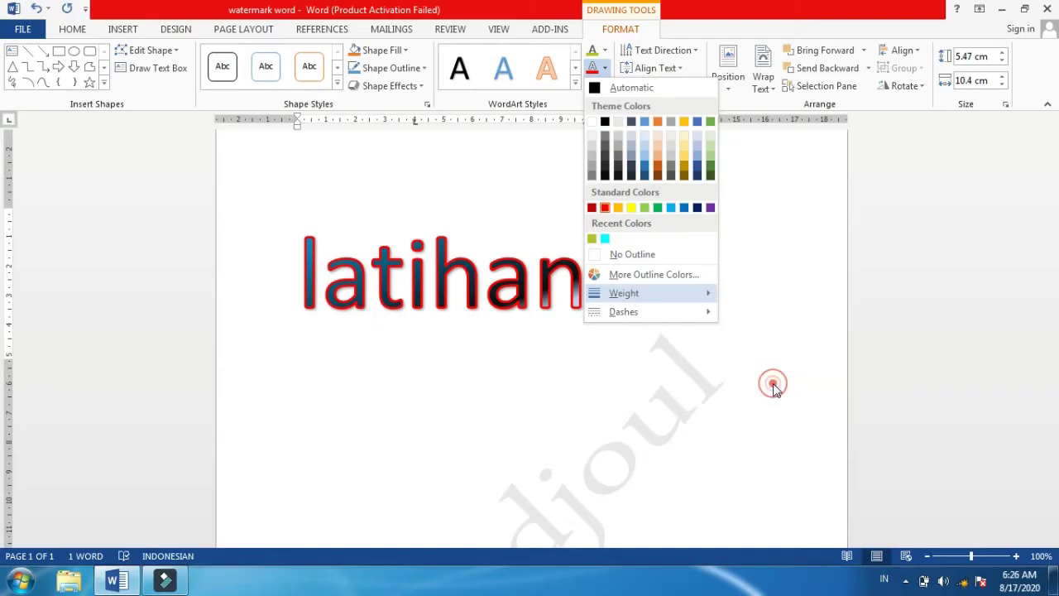
{"action": "left_click", "coordinate": [770, 383]}
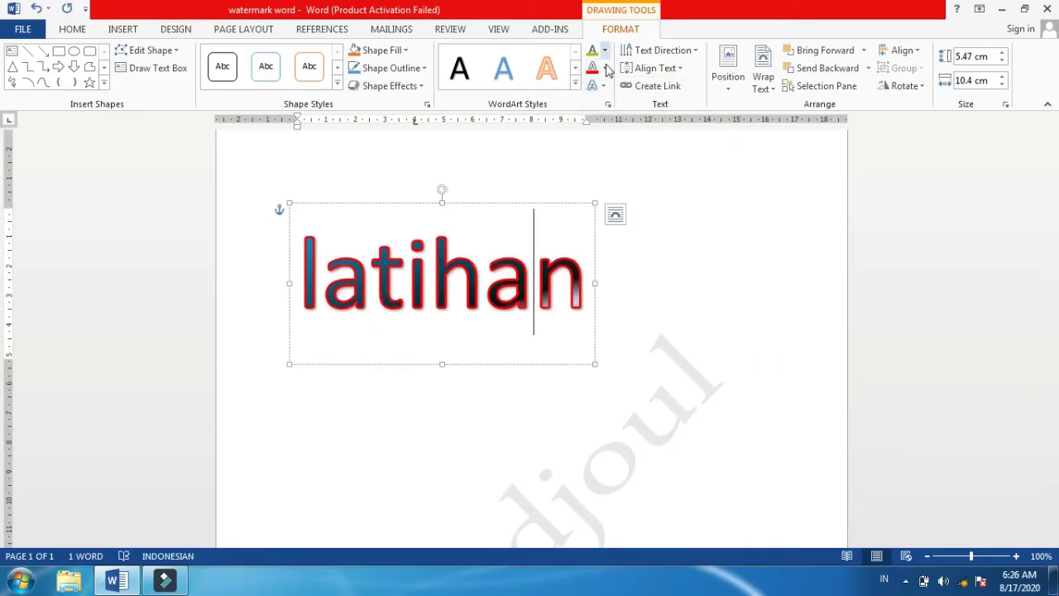
{"action": "left_click", "coordinate": [607, 68]}
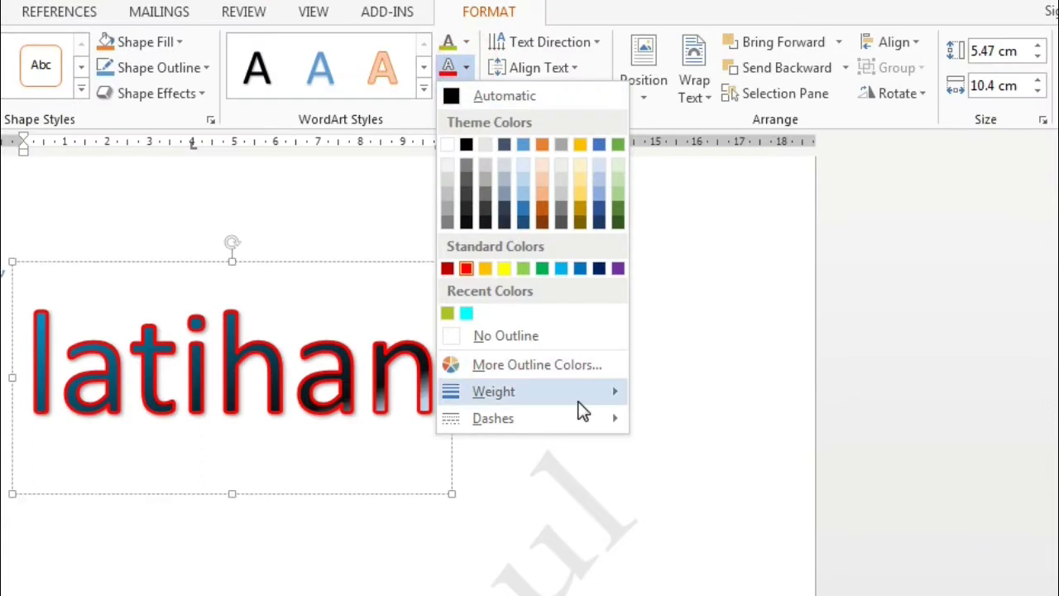
{"action": "mouse_move", "coordinate": [586, 424]}
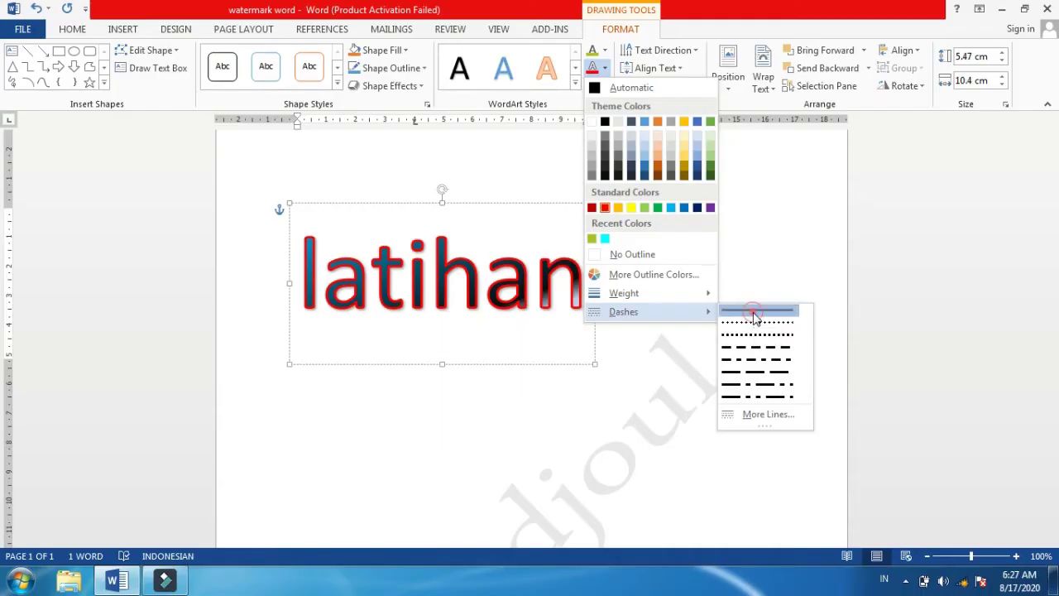
{"action": "left_click", "coordinate": [754, 312]}
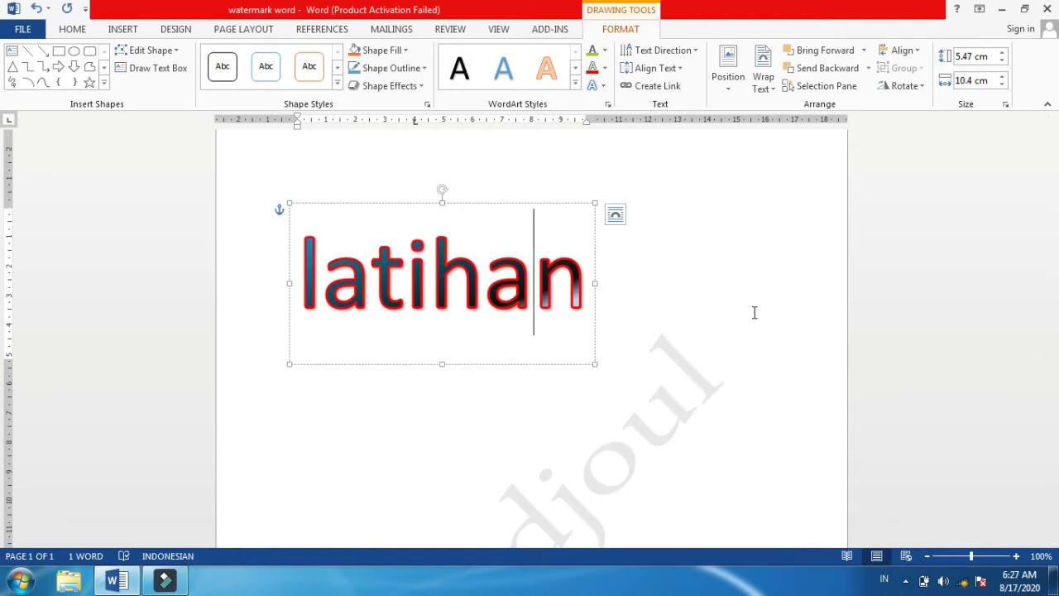
{"action": "left_click", "coordinate": [605, 68]}
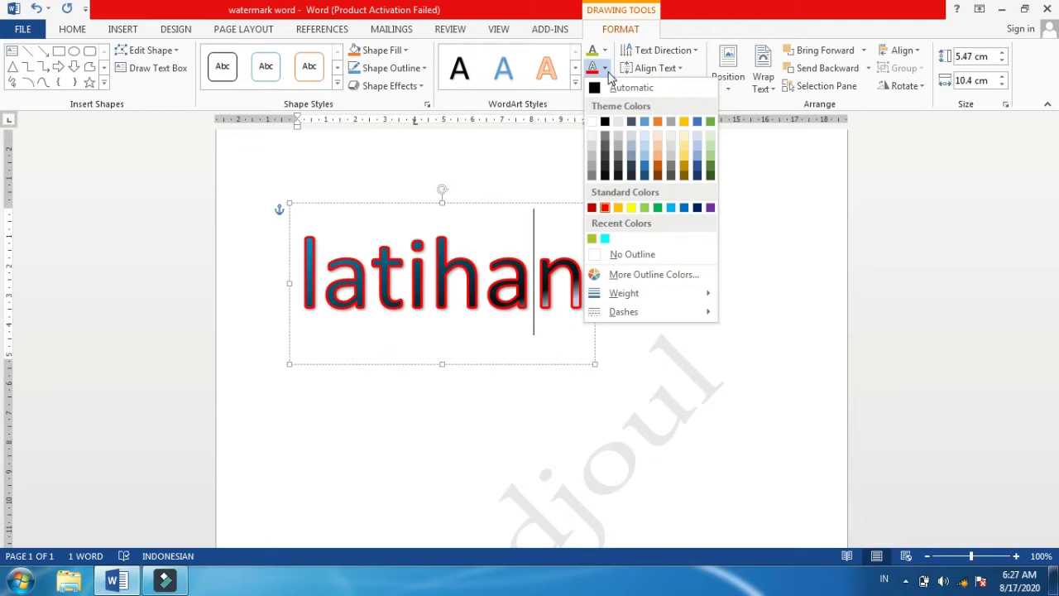
{"action": "left_click", "coordinate": [554, 143]}
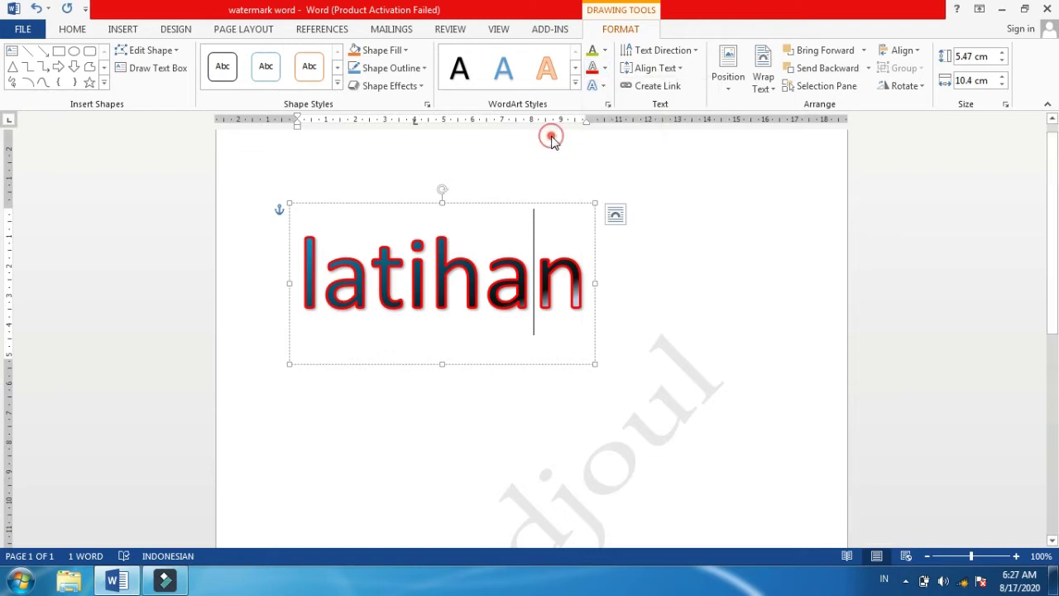
{"action": "left_click", "coordinate": [605, 90]}
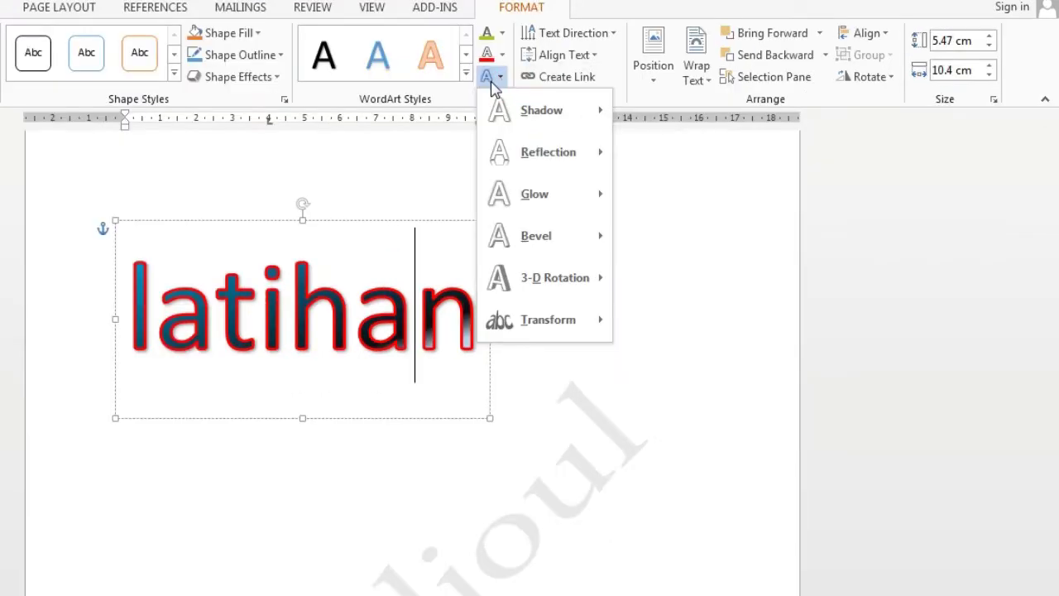
{"action": "mouse_move", "coordinate": [510, 114]}
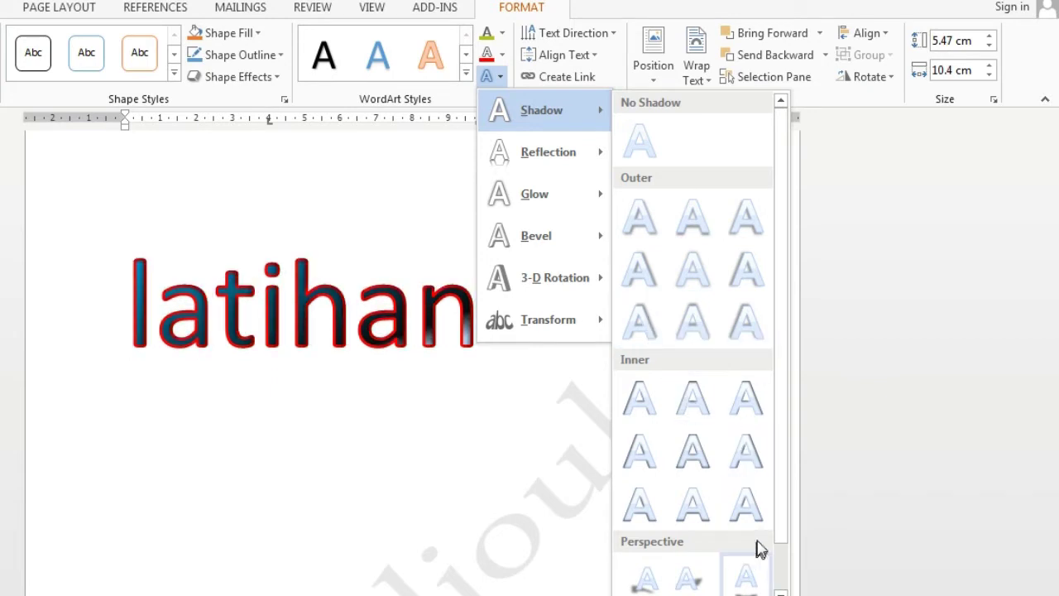
{"action": "left_click_drag", "start_coordinate": [780, 534], "coordinate": [780, 577]}
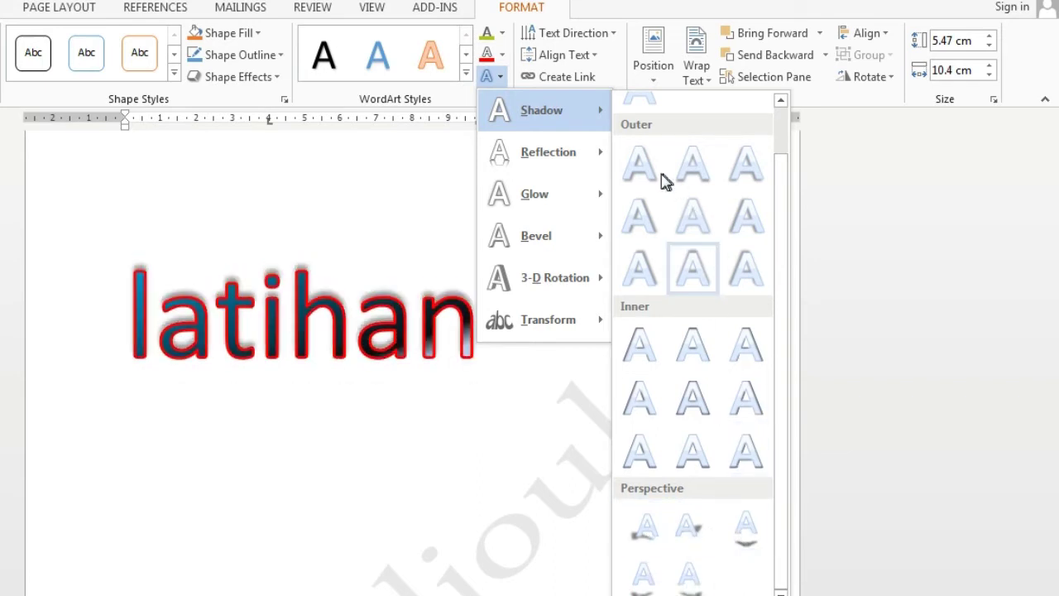
{"action": "mouse_move", "coordinate": [572, 166]}
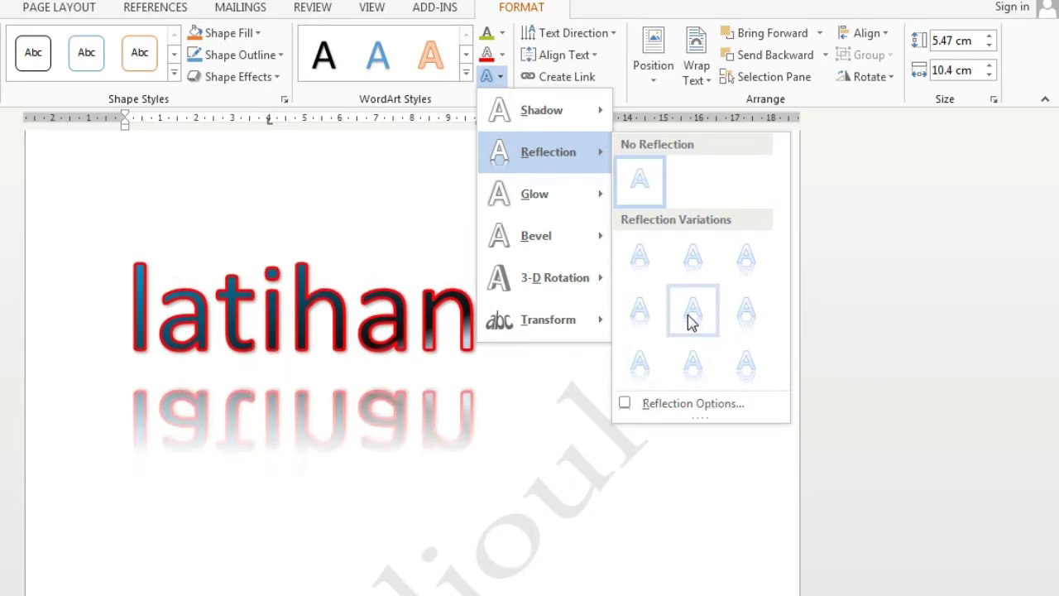
{"action": "left_click", "coordinate": [681, 411]}
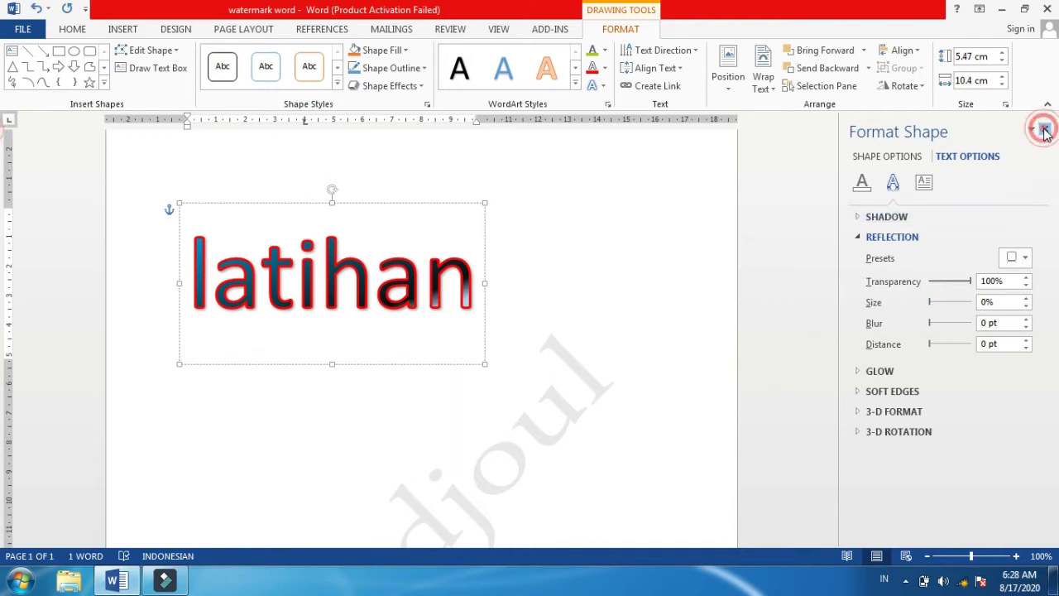
{"action": "left_click", "coordinate": [1046, 134]}
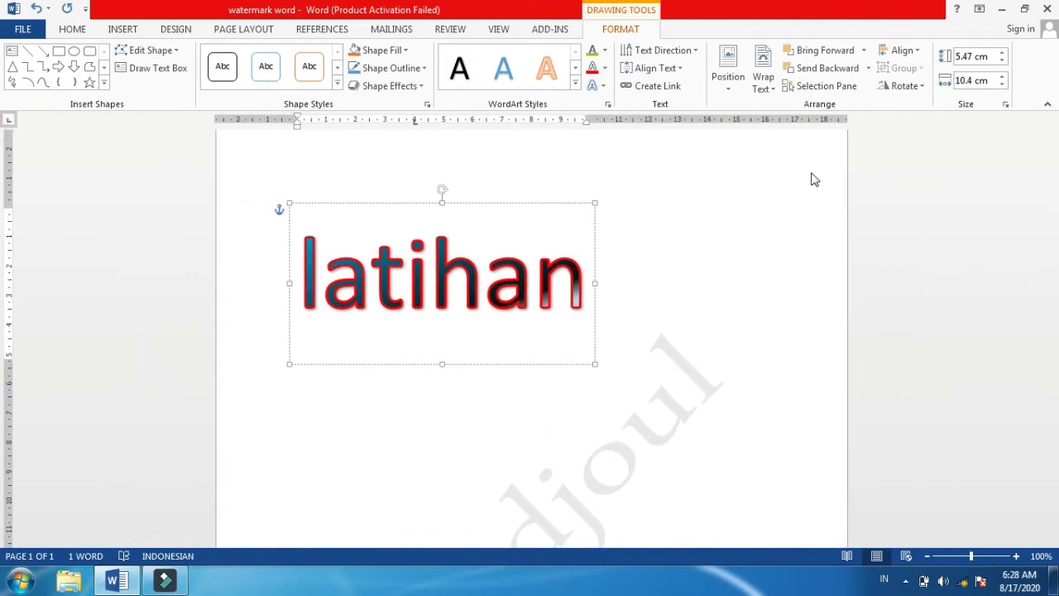
Step: Open Glow Options for latihan's text, close the pane, then show the glow variations
{"action": "left_click", "coordinate": [596, 86]}
{"action": "mouse_move", "coordinate": [654, 147]}
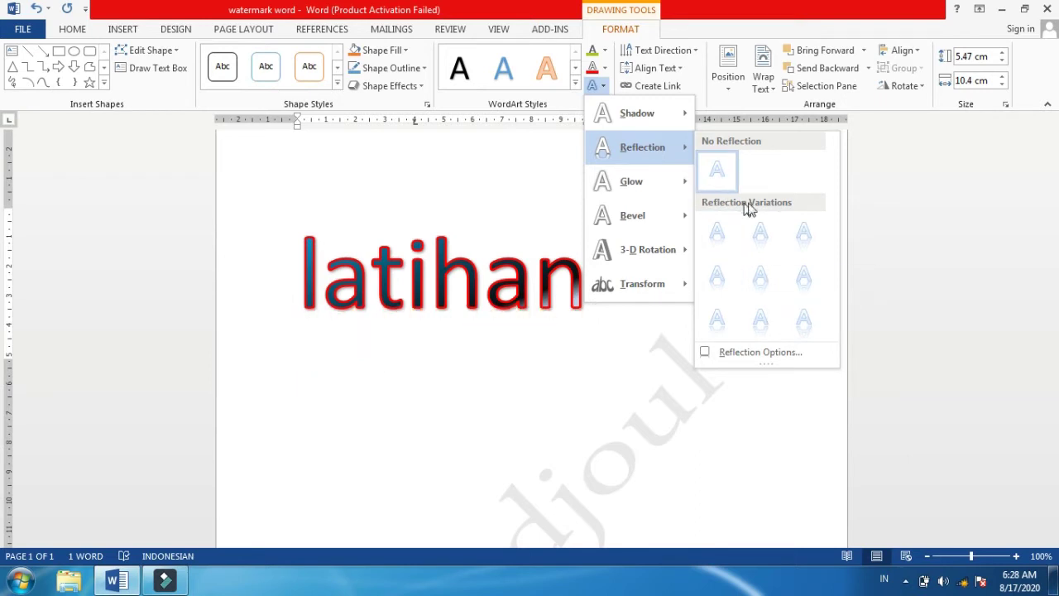
{"action": "mouse_move", "coordinate": [685, 182]}
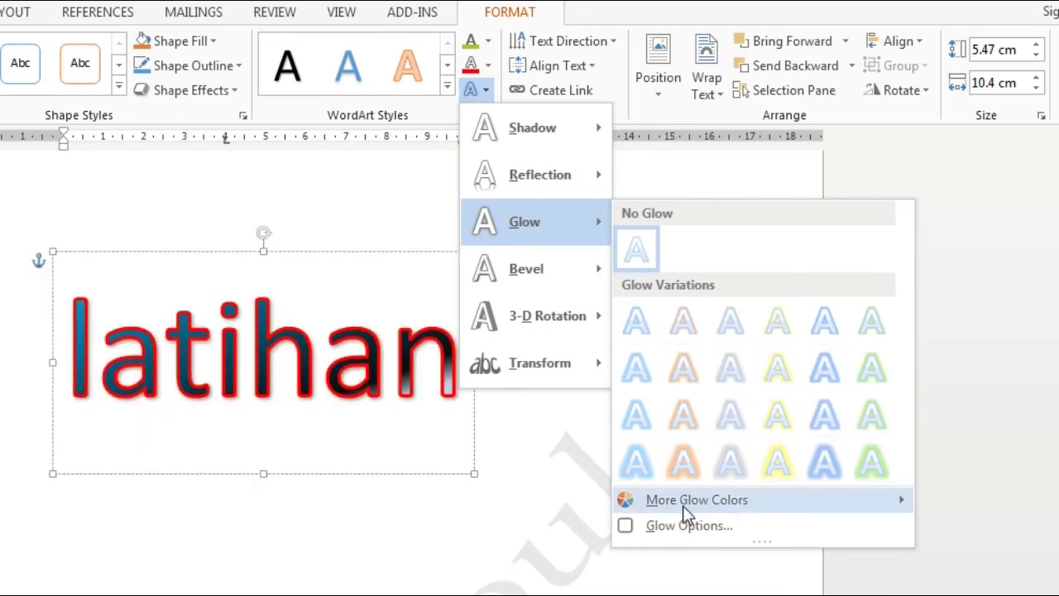
{"action": "mouse_move", "coordinate": [684, 508]}
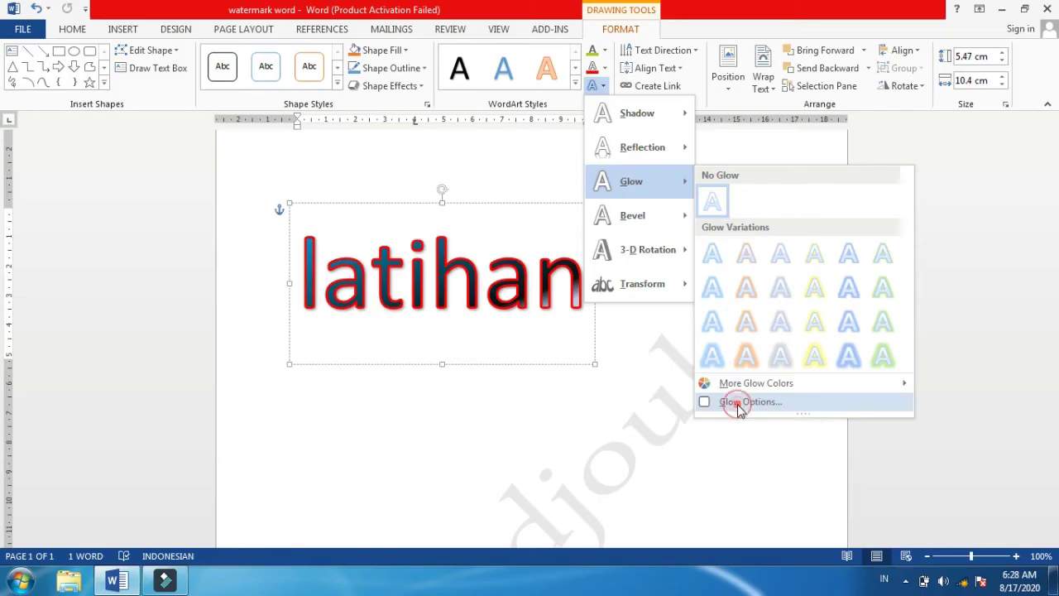
{"action": "left_click", "coordinate": [672, 528]}
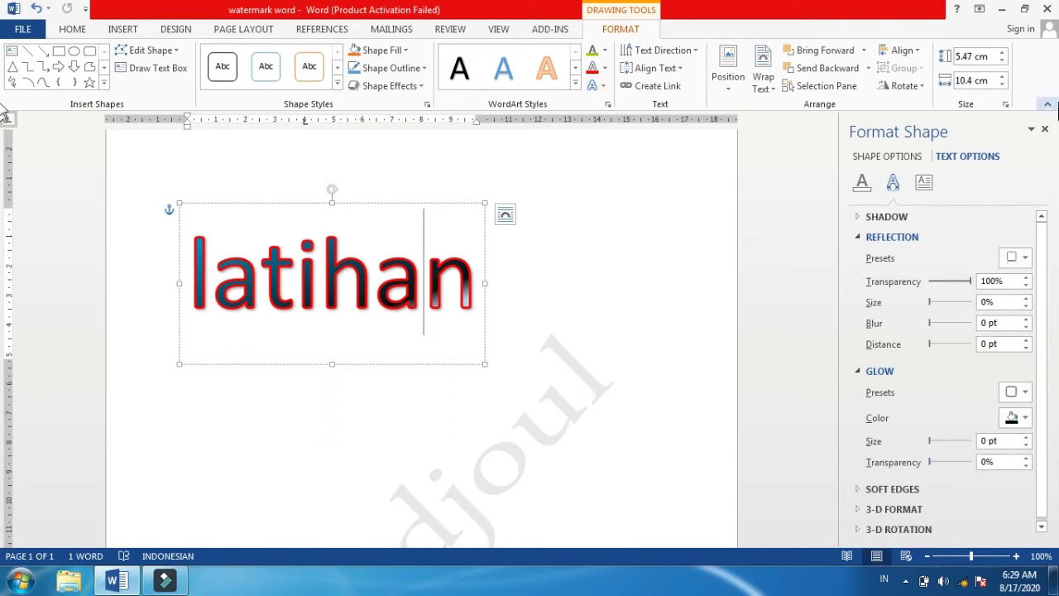
{"action": "left_click", "coordinate": [1044, 131]}
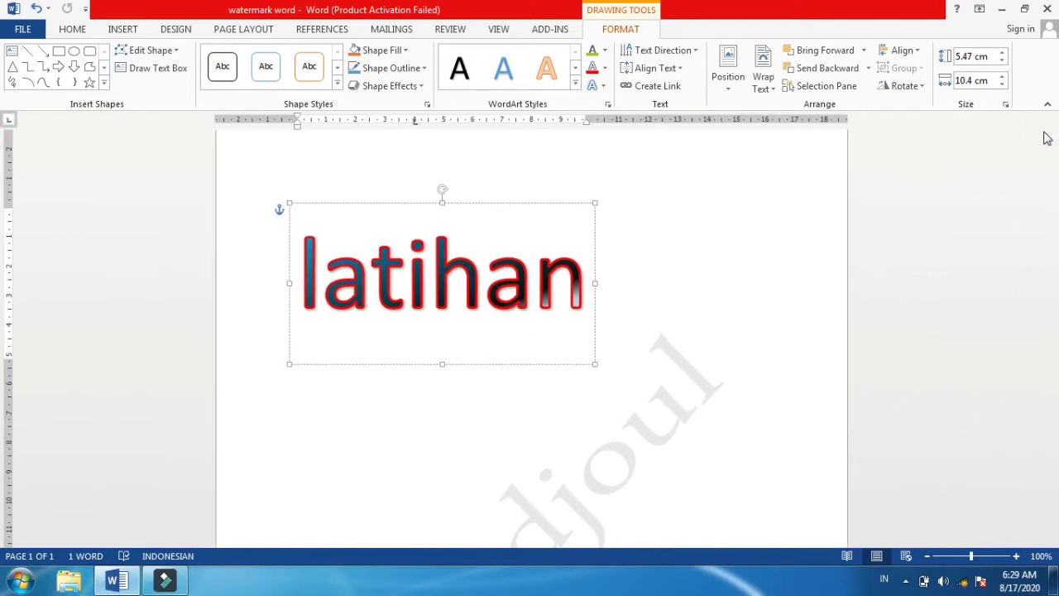
{"action": "left_click", "coordinate": [598, 85]}
Step: Browse Bevel and 3-D Rotation effects, then preview latihan with an arched Transform warp
{"action": "mouse_move", "coordinate": [617, 186]}
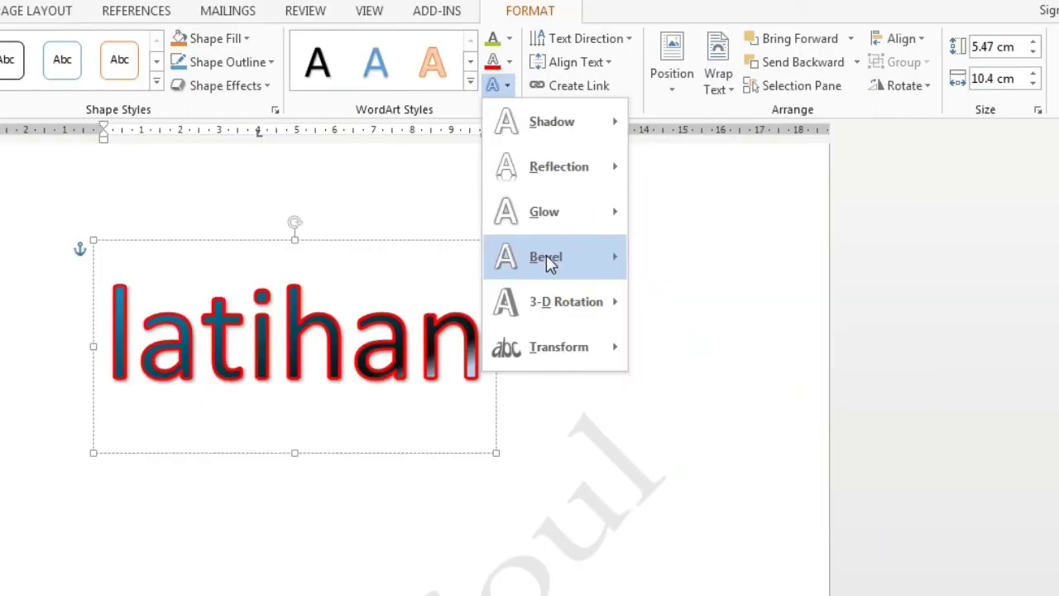
{"action": "mouse_move", "coordinate": [636, 219]}
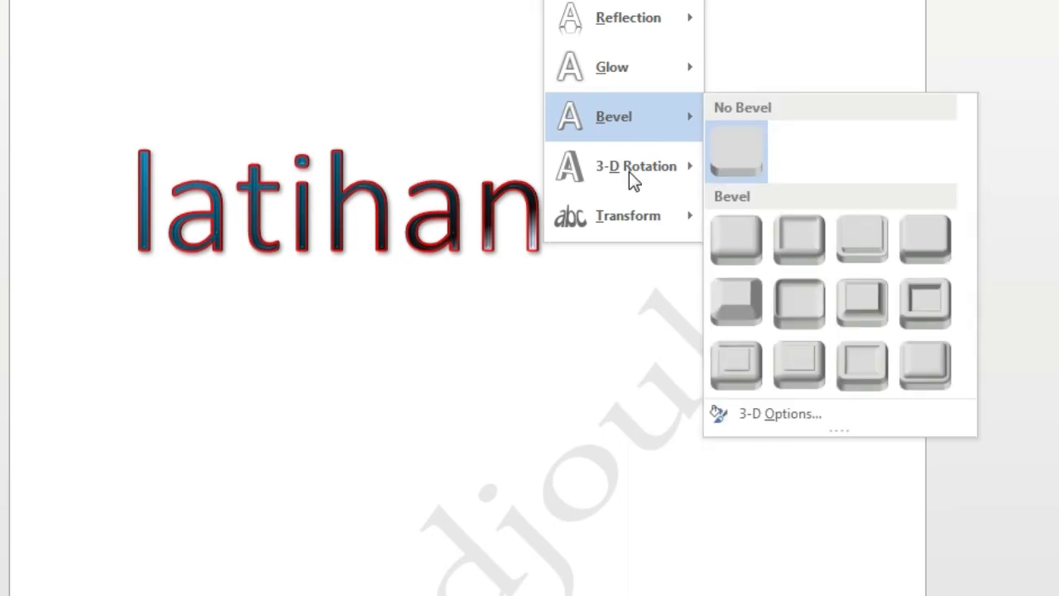
{"action": "mouse_move", "coordinate": [634, 170]}
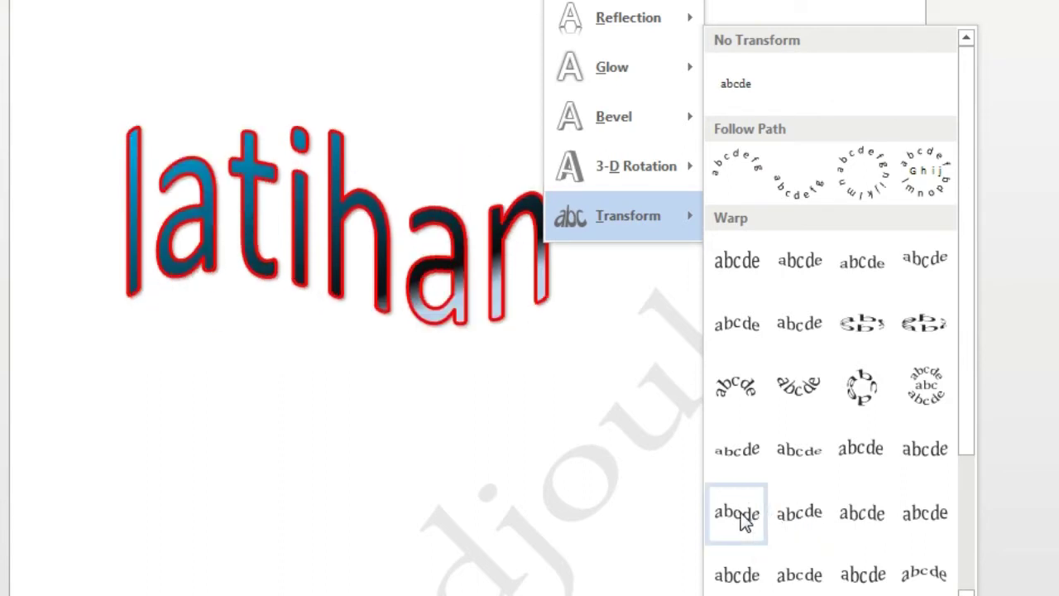
{"action": "left_click_drag", "start_coordinate": [971, 445], "coordinate": [956, 563]}
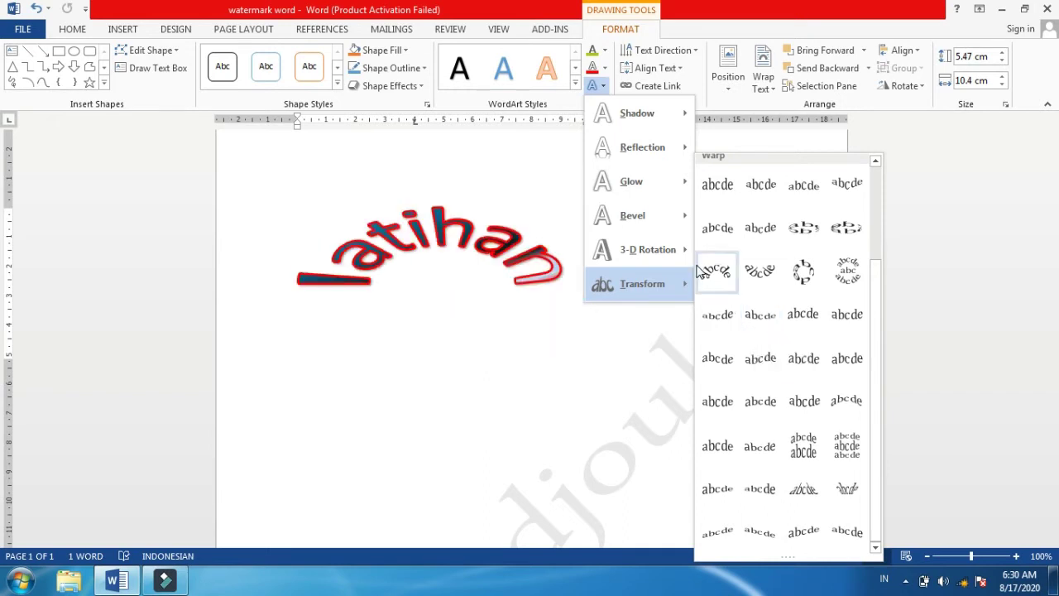
{"action": "left_click", "coordinate": [694, 8]}
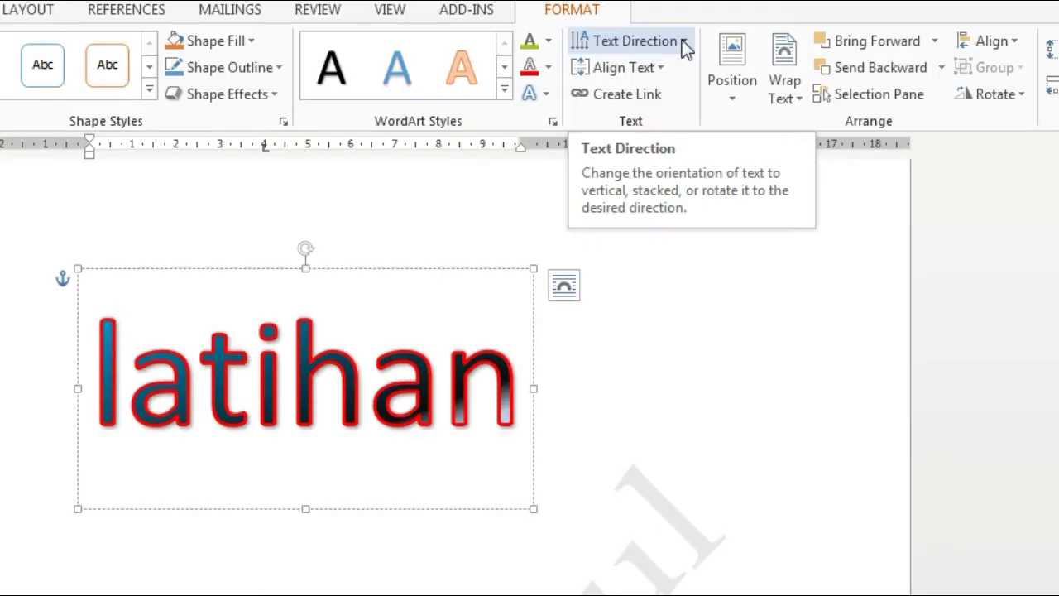
{"action": "left_click", "coordinate": [682, 40]}
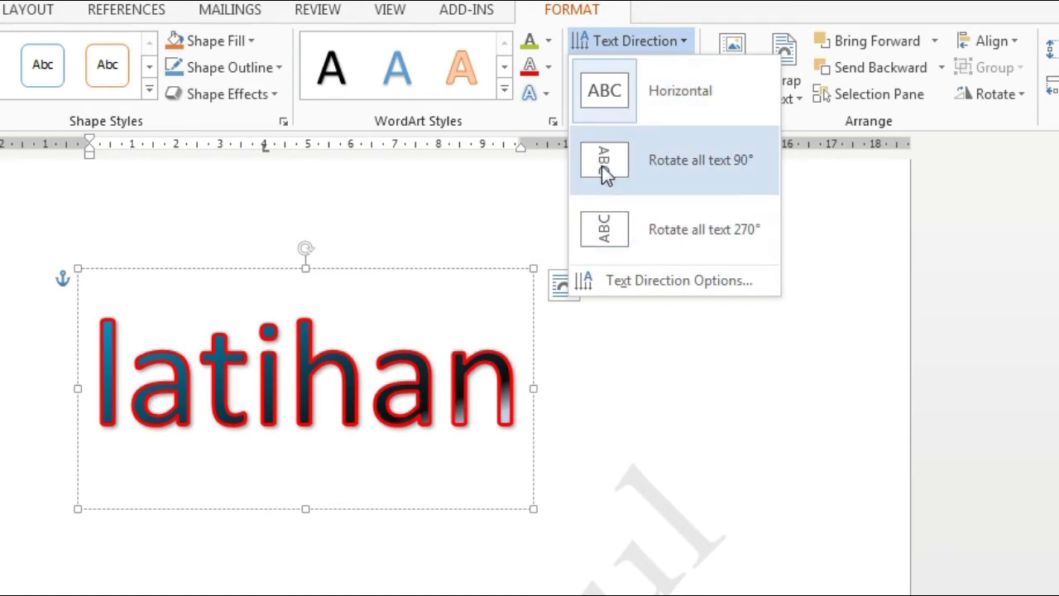
{"action": "left_click", "coordinate": [611, 167]}
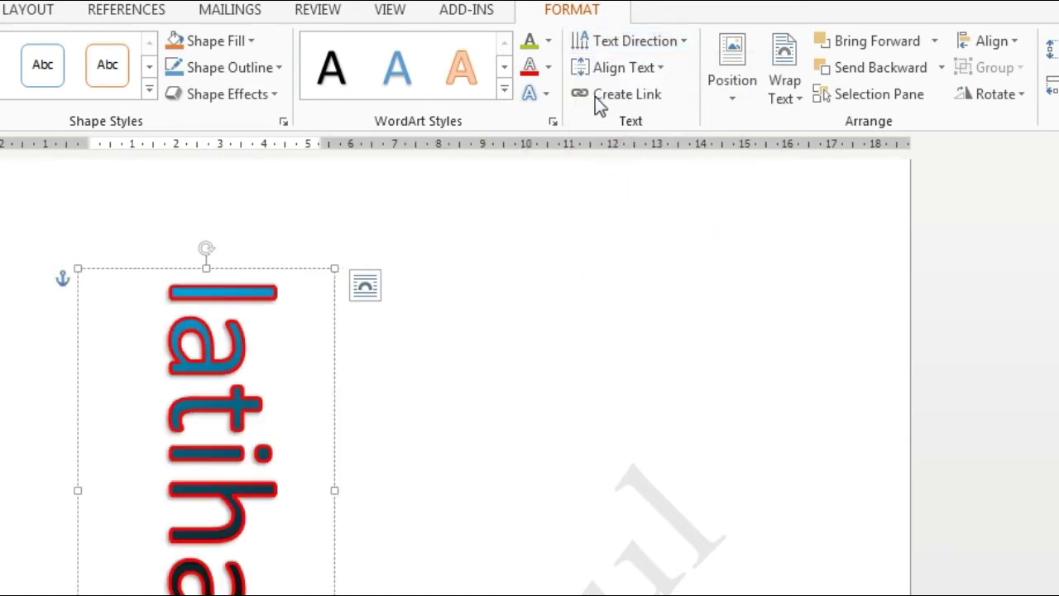
{"action": "left_click", "coordinate": [656, 49]}
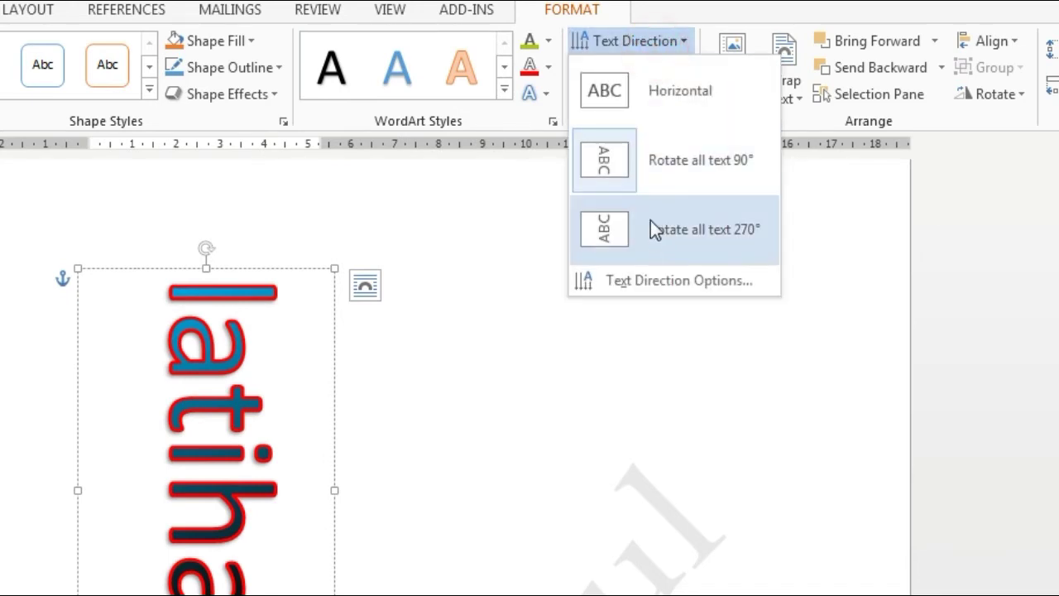
{"action": "left_click", "coordinate": [650, 236]}
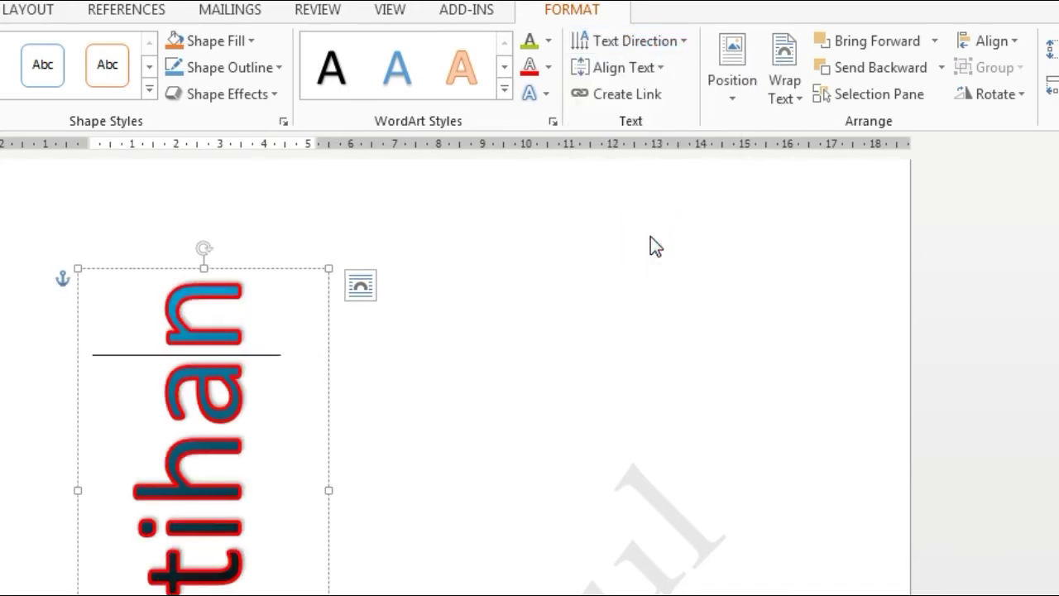
{"action": "left_click", "coordinate": [636, 41]}
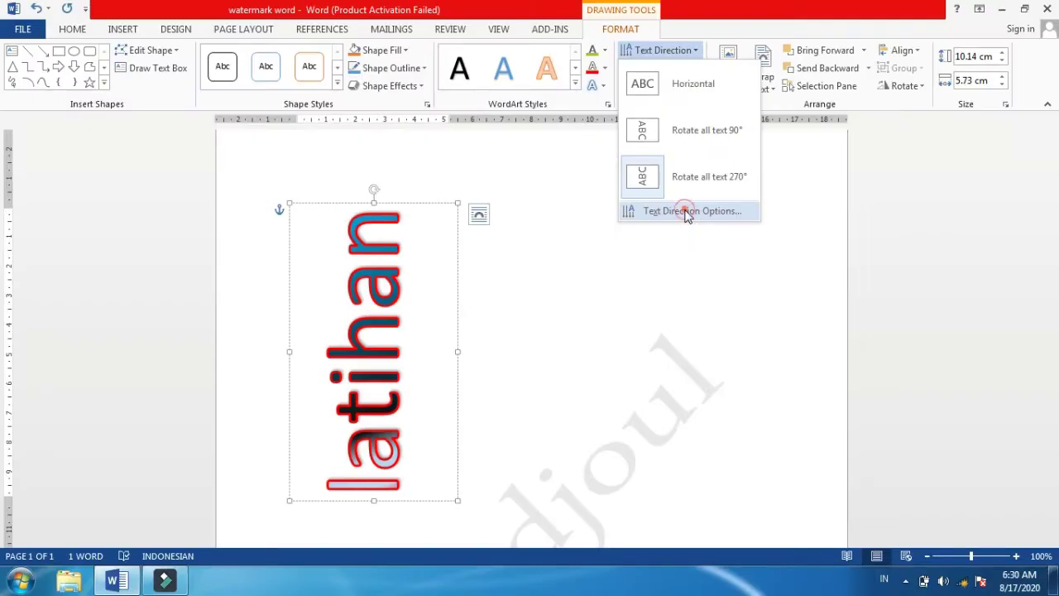
{"action": "left_click", "coordinate": [686, 214]}
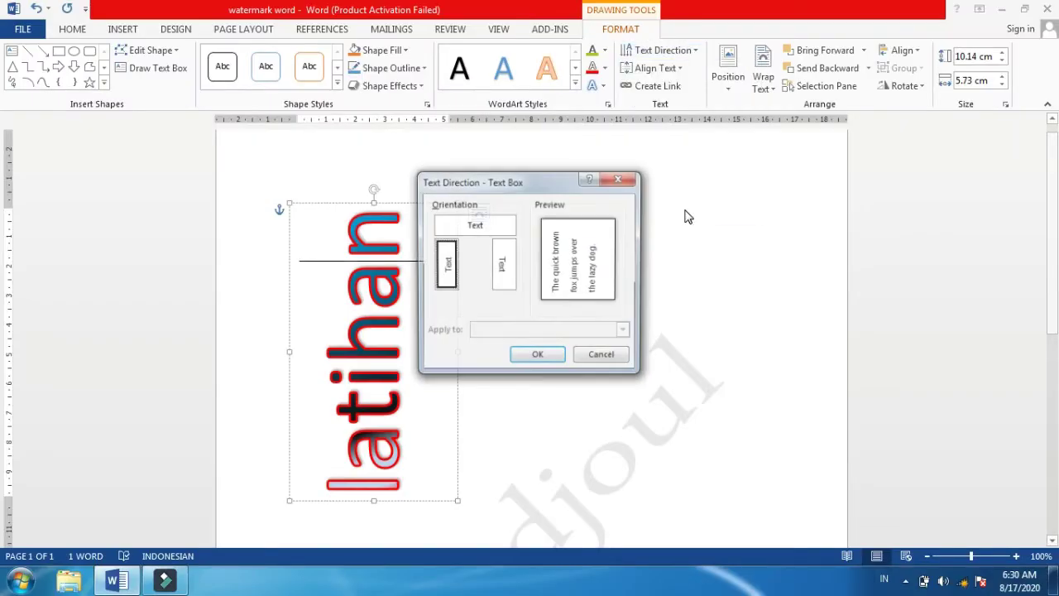
{"action": "left_click", "coordinate": [503, 279]}
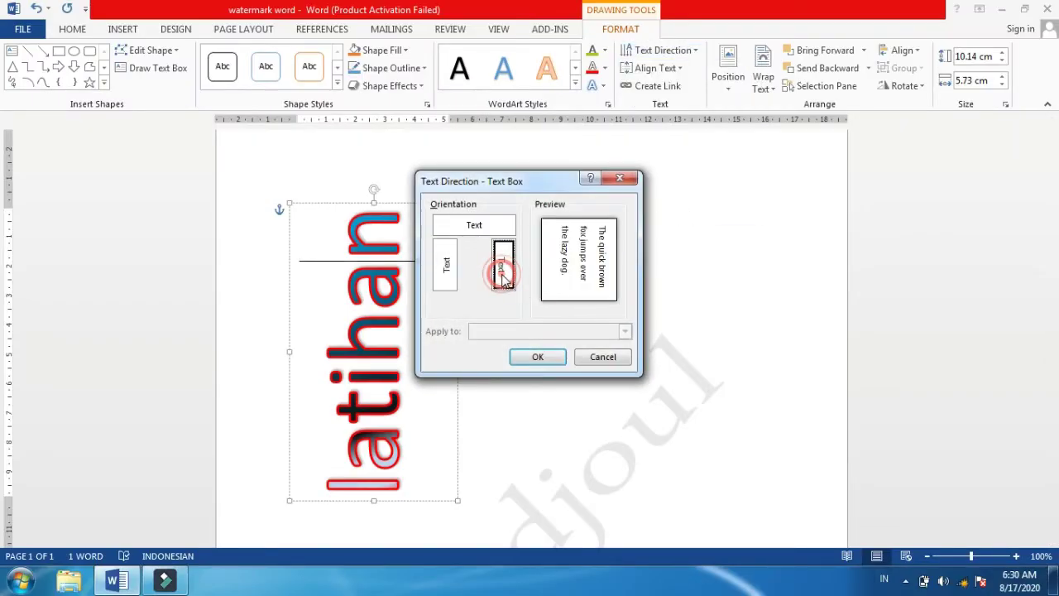
{"action": "left_click", "coordinate": [620, 179]}
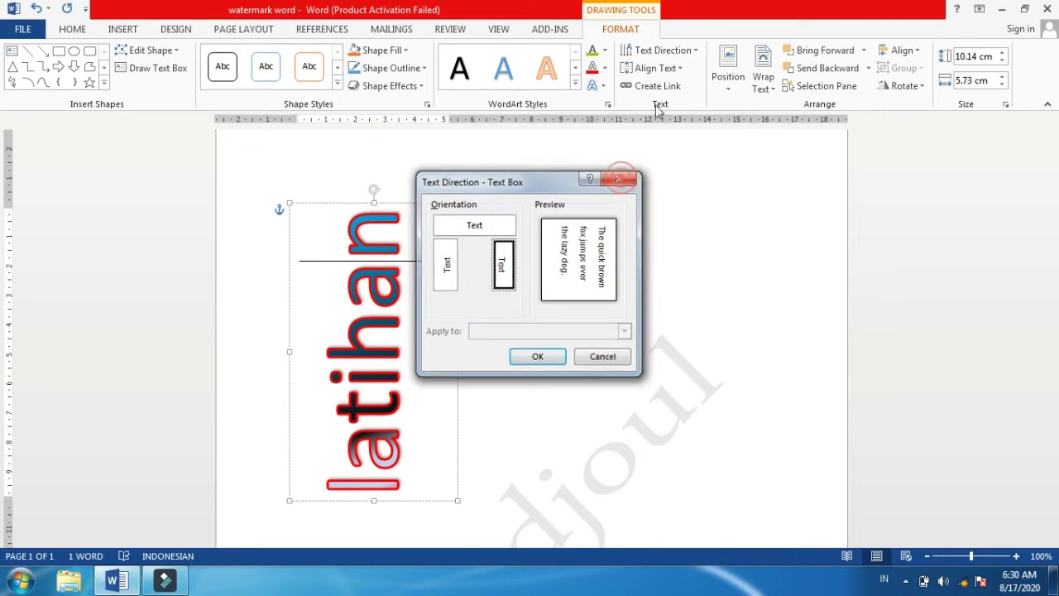
{"action": "left_click", "coordinate": [691, 50]}
{"action": "left_click", "coordinate": [709, 85]}
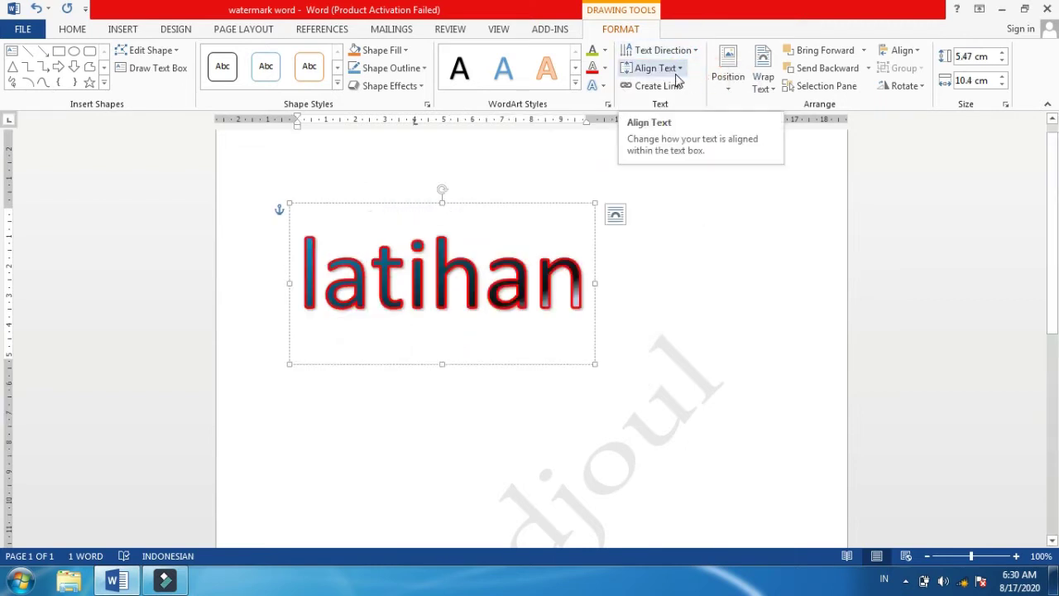
Step: Resize the latihan text box to 9.5 × 16.51 cm with its word aligned Middle vertically
{"action": "left_click", "coordinate": [676, 71]}
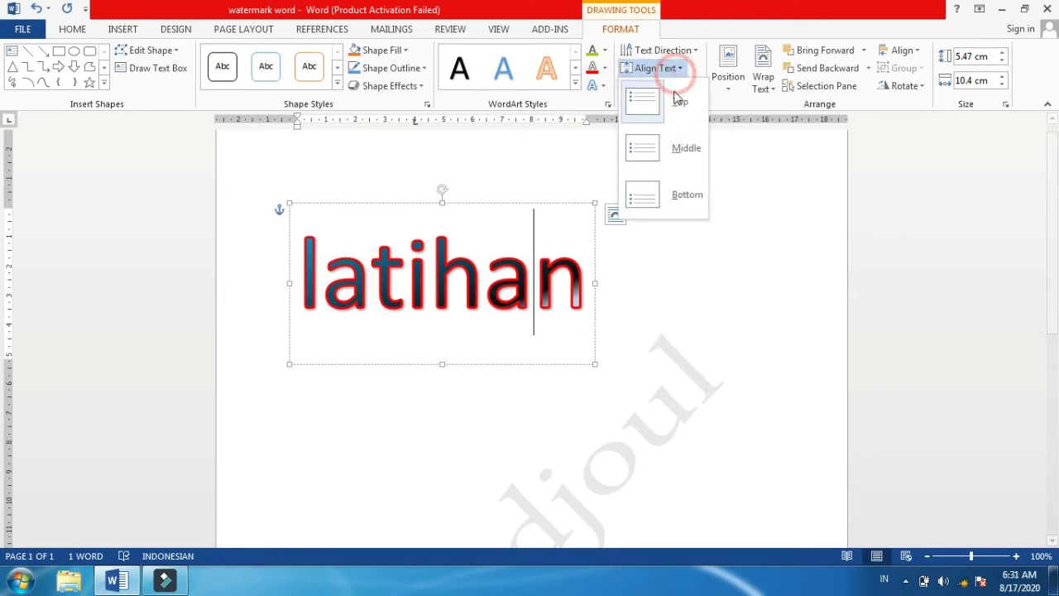
{"action": "left_click", "coordinate": [668, 154]}
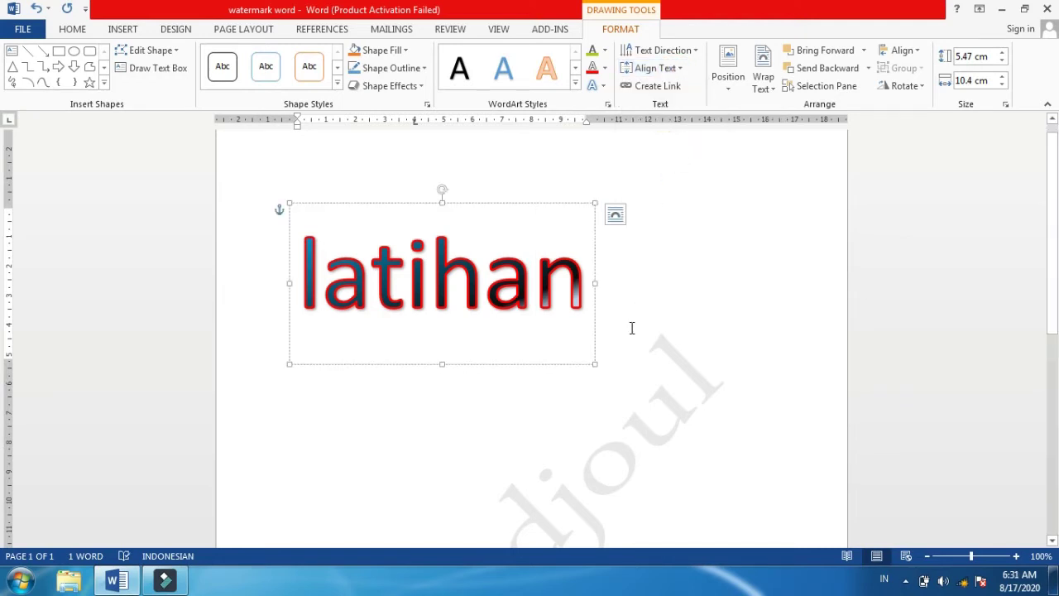
{"action": "left_click_drag", "start_coordinate": [596, 365], "coordinate": [778, 483]}
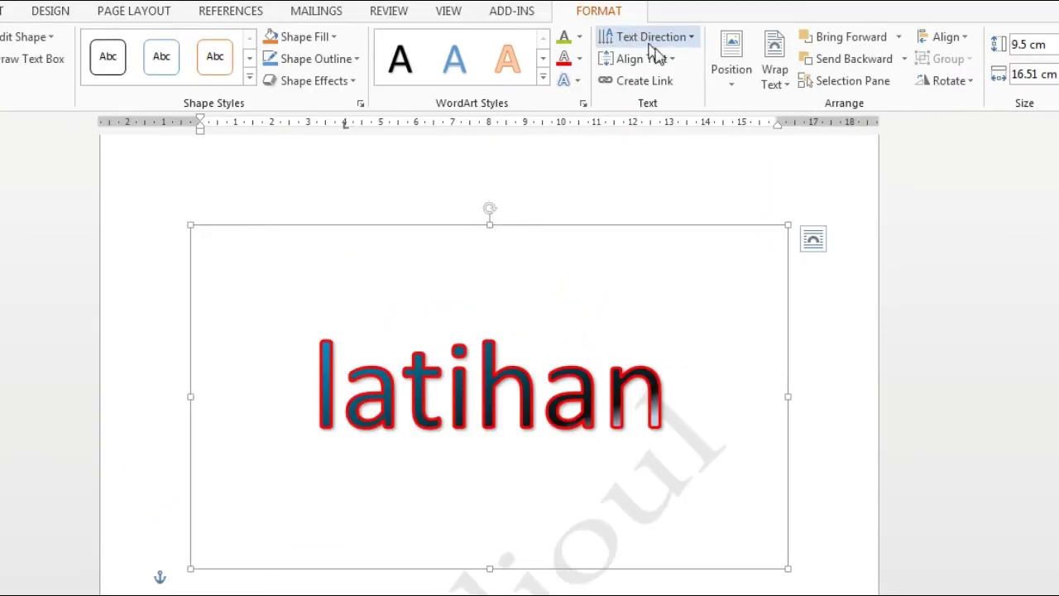
{"action": "left_click", "coordinate": [666, 62]}
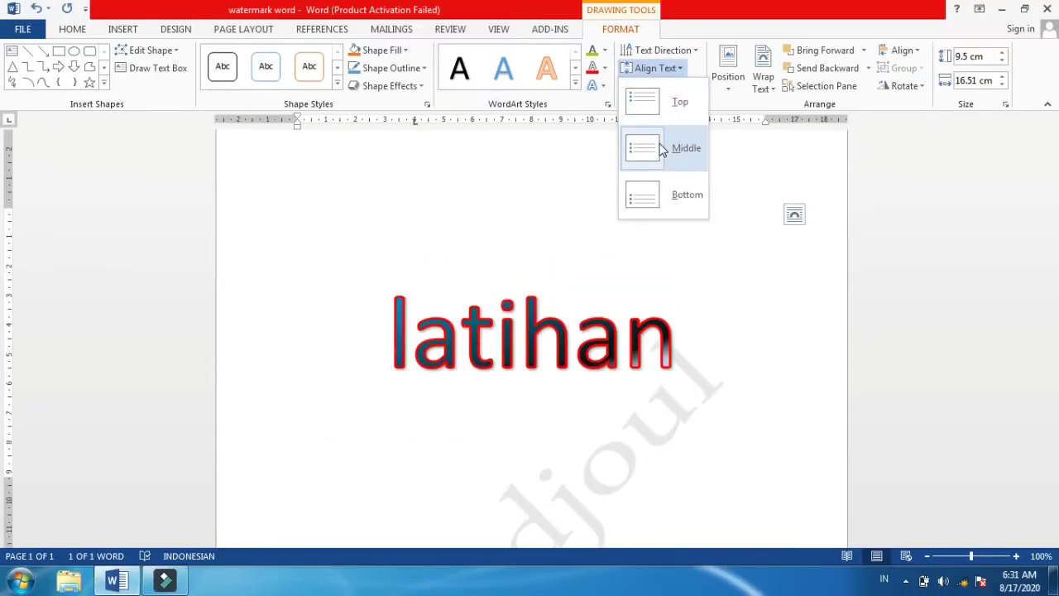
{"action": "left_click", "coordinate": [695, 75]}
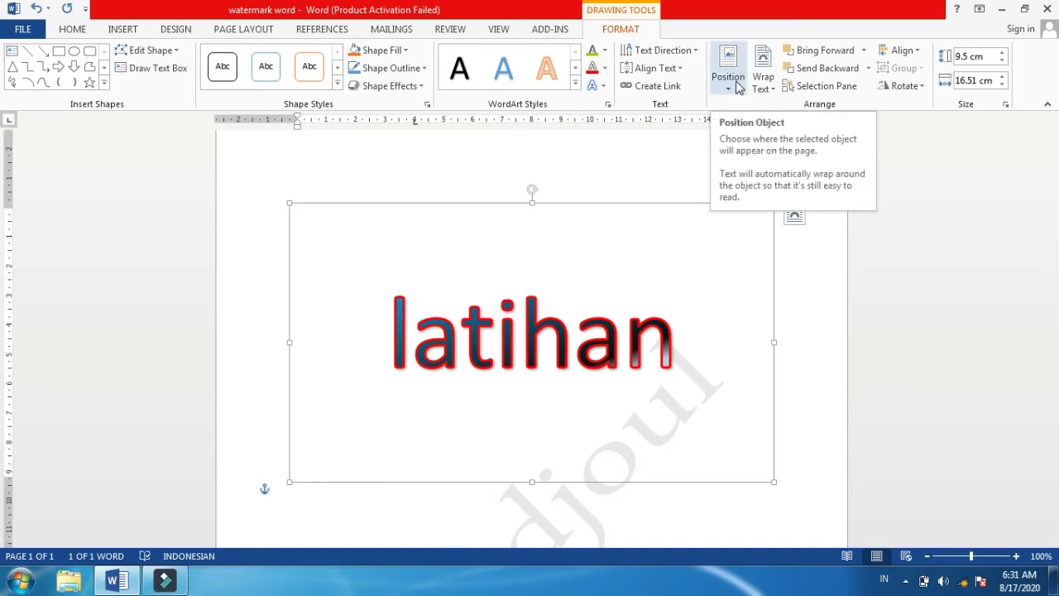
Step: Zoom out to 50% and undo the resize, returning the latihan box to 5.47 × 10.4 cm
{"action": "left_click", "coordinate": [927, 220]}
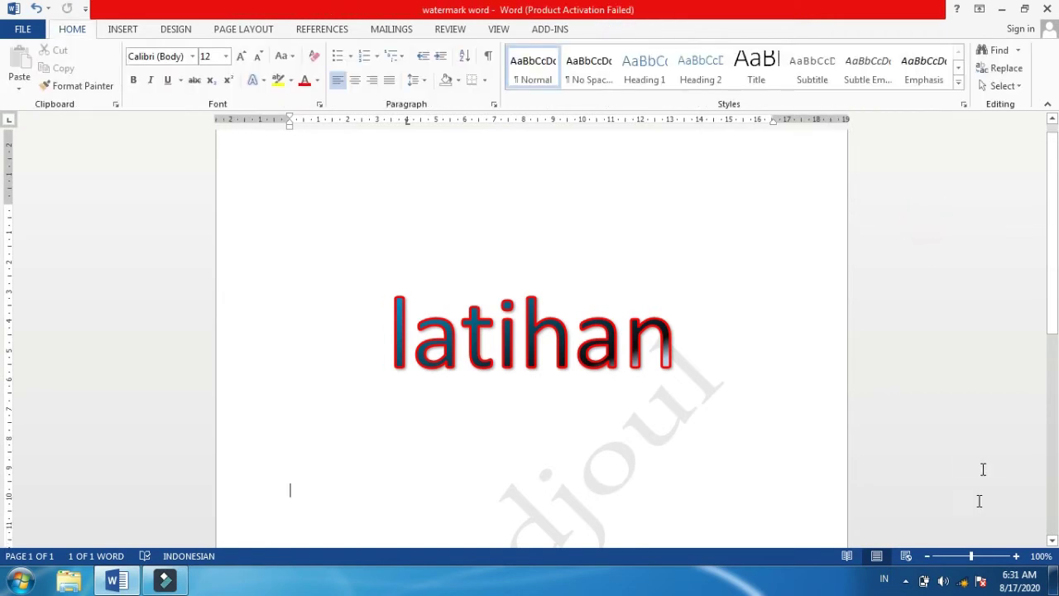
{"action": "left_click", "coordinate": [927, 556]}
{"action": "left_click", "coordinate": [927, 556]}
{"action": "left_click", "coordinate": [927, 556]}
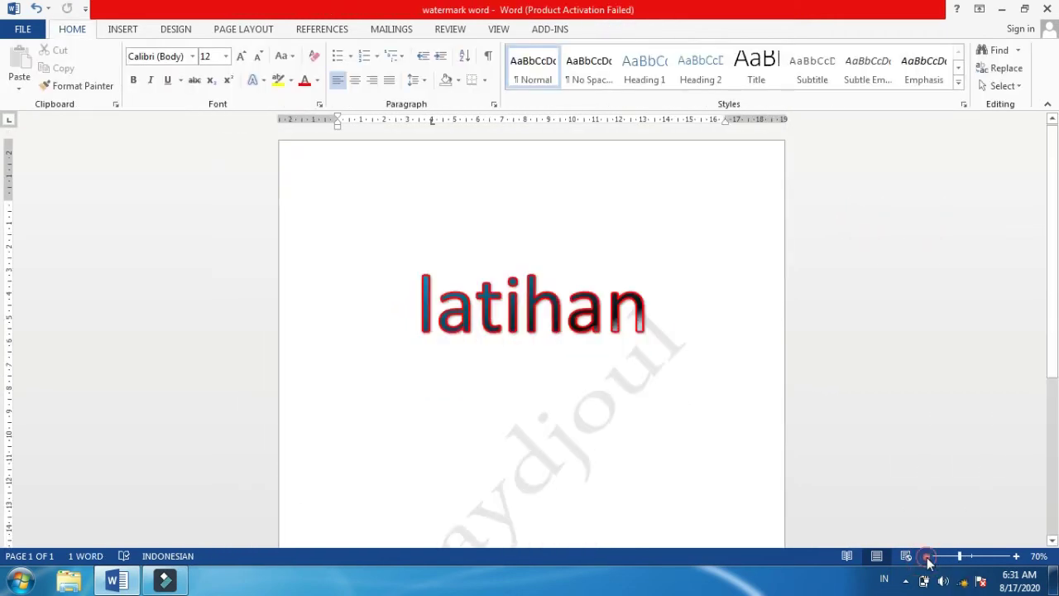
{"action": "left_click", "coordinate": [927, 556]}
{"action": "left_click", "coordinate": [927, 556]}
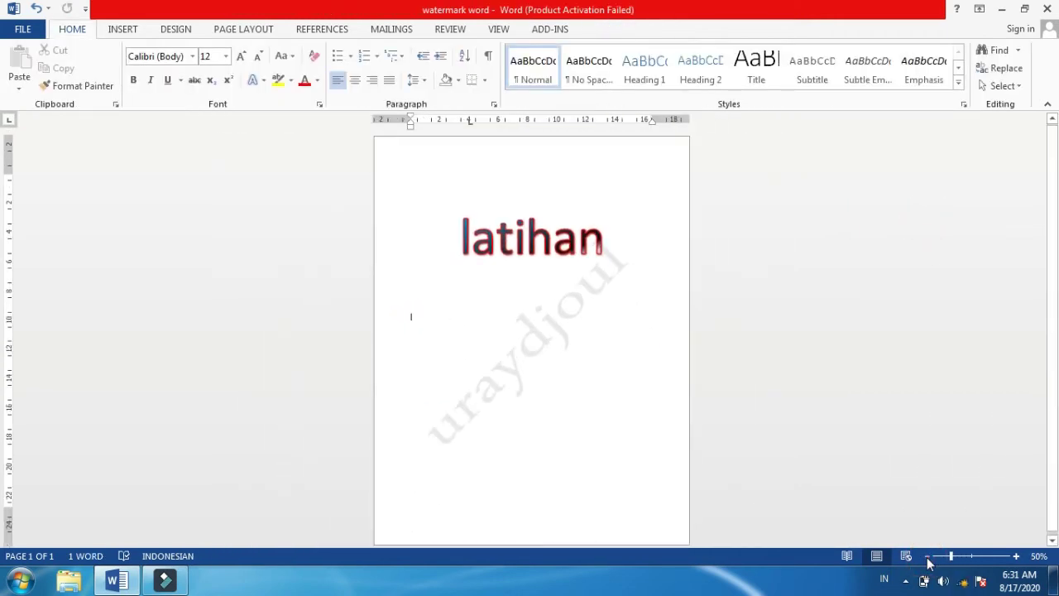
{"action": "key", "text": "ctrl+z"}
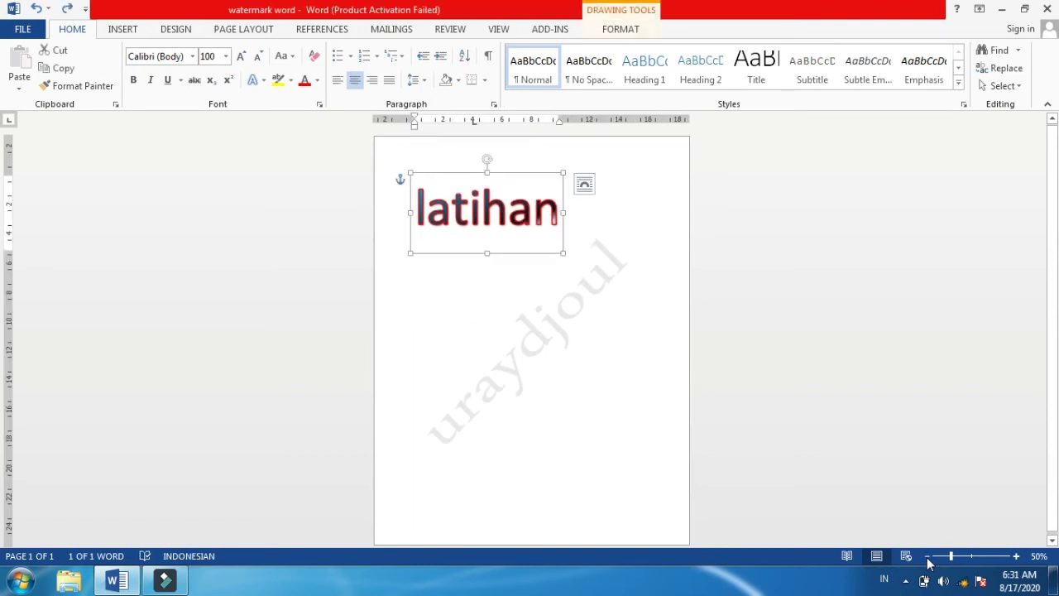
{"action": "left_click", "coordinate": [629, 31]}
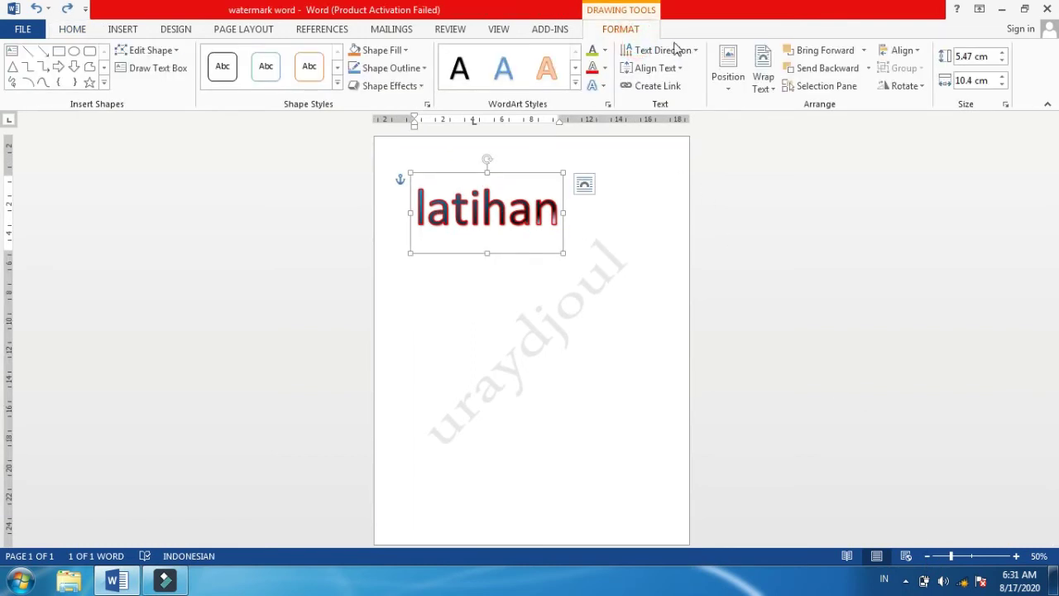
{"action": "left_click", "coordinate": [728, 83]}
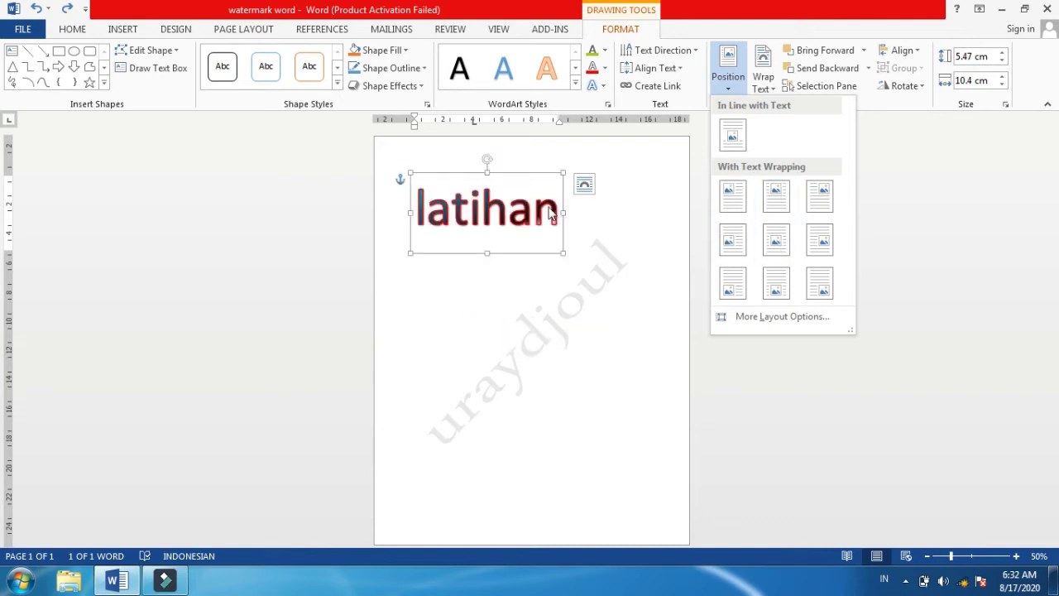
{"action": "left_click", "coordinate": [527, 242]}
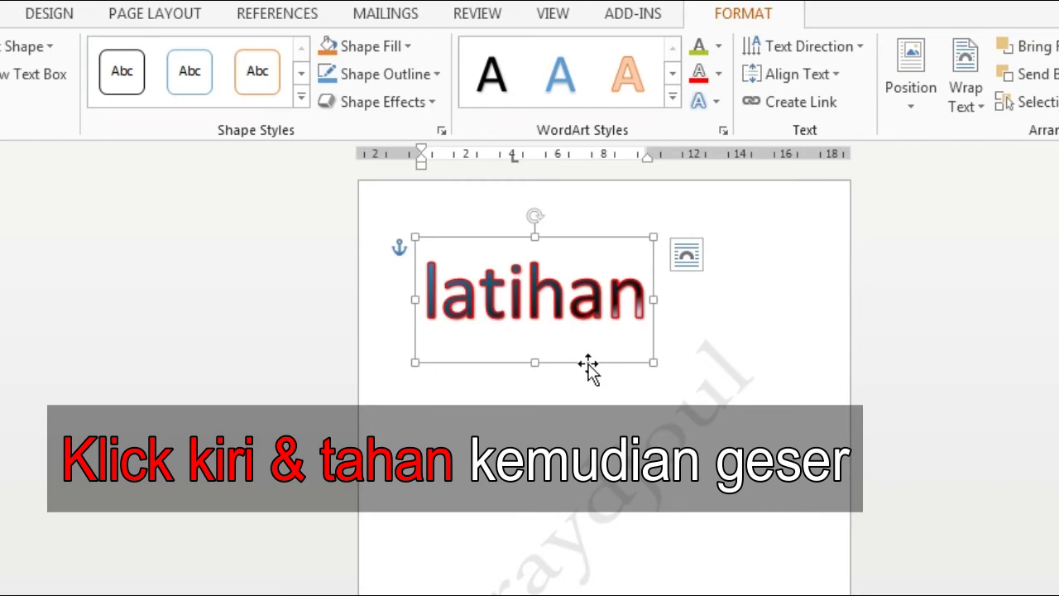
{"action": "left_click_drag", "start_coordinate": [588, 364], "coordinate": [687, 532]}
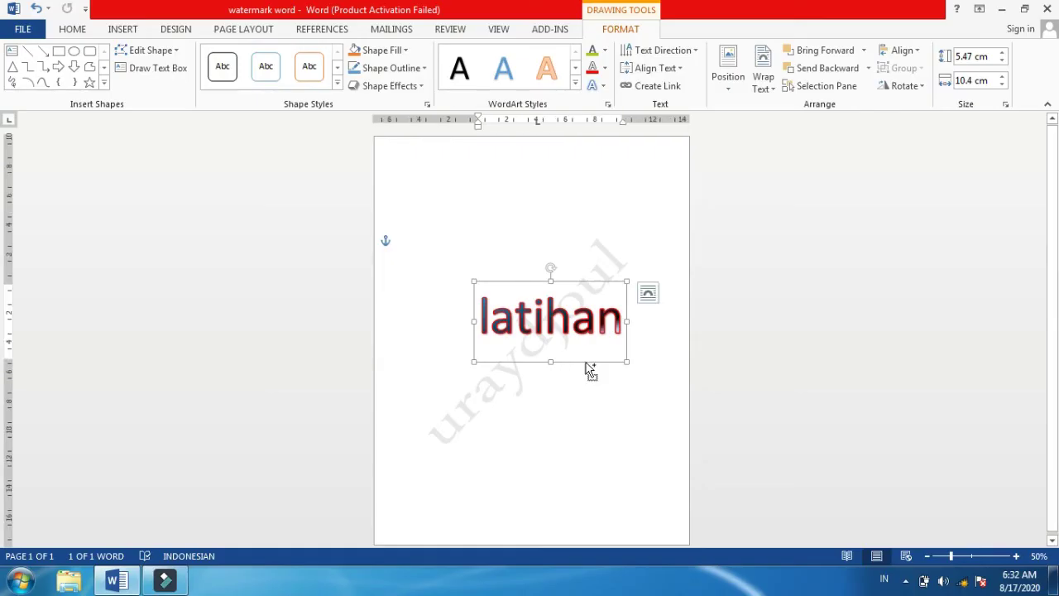
{"action": "key", "text": "ctrl+z"}
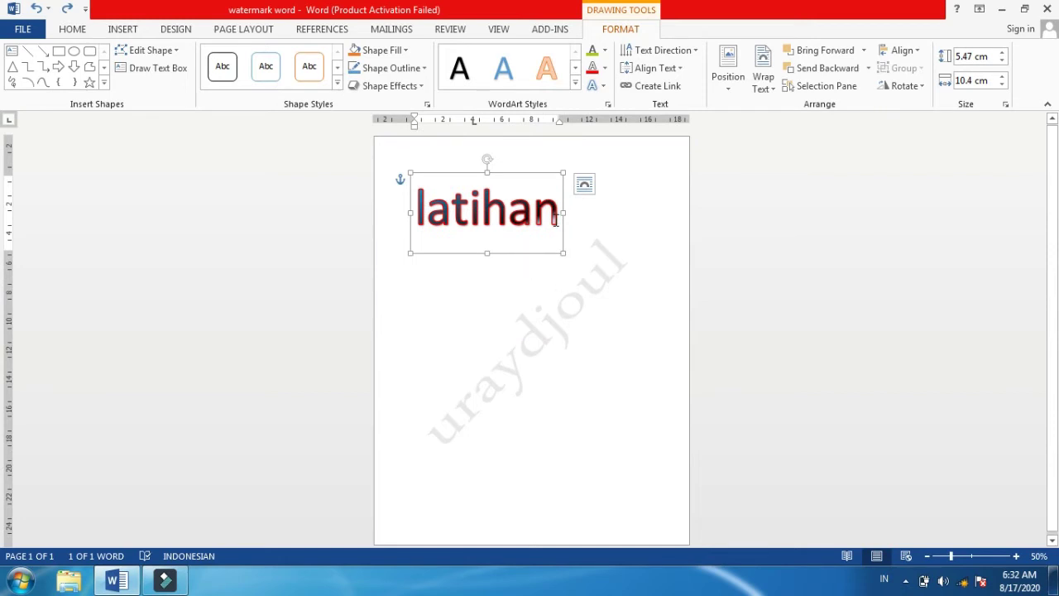
{"action": "left_click", "coordinate": [729, 74]}
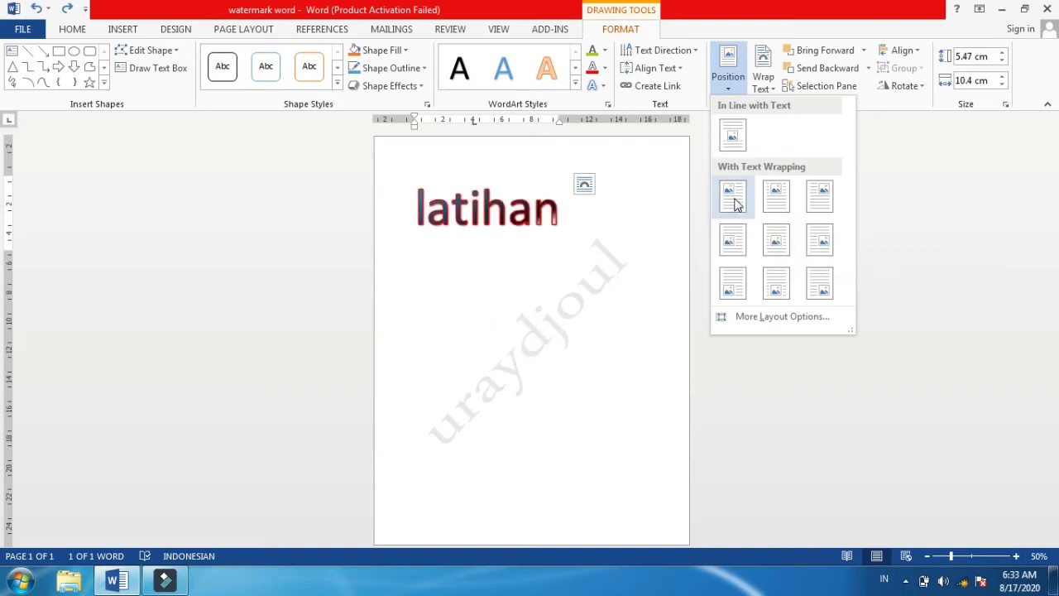
{"action": "left_click", "coordinate": [765, 87]}
{"action": "left_click", "coordinate": [765, 88]}
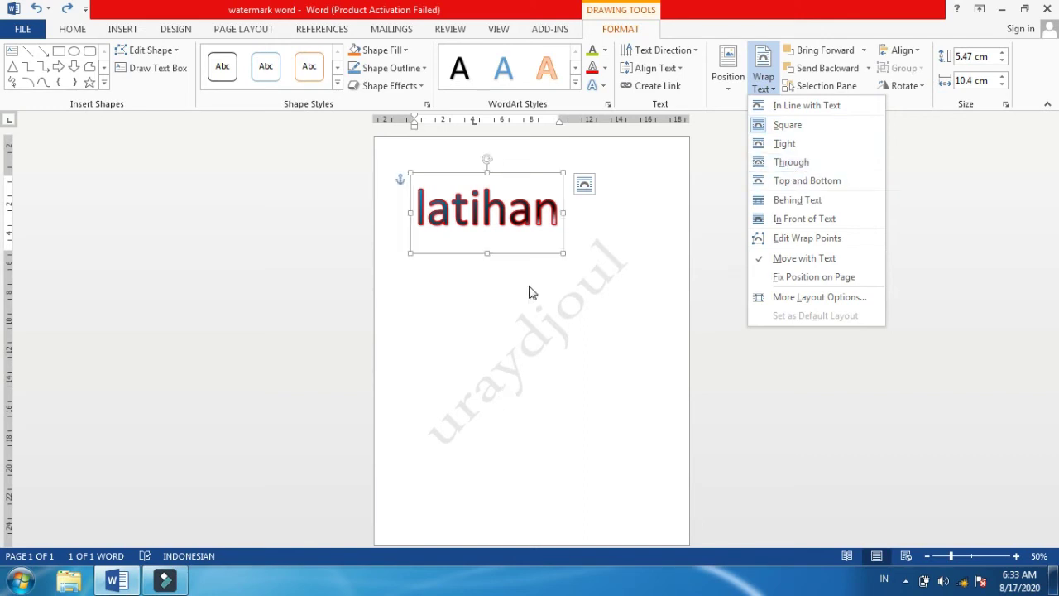
{"action": "left_click", "coordinate": [503, 311]}
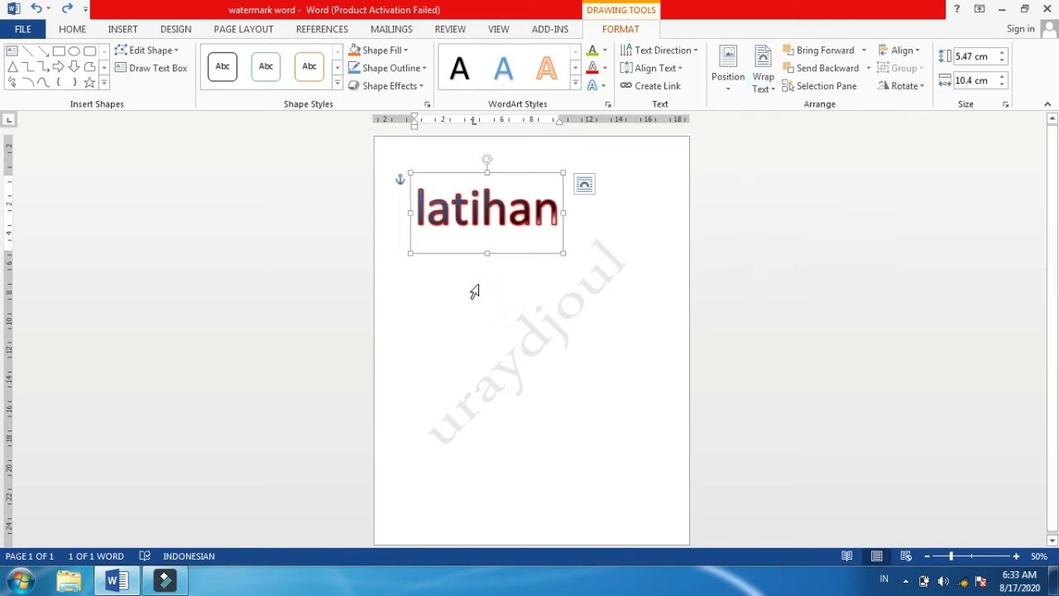
{"action": "left_click", "coordinate": [473, 286]}
Step: Zoom to 96% and type a paragraph of random placeholder text below the WordArt
{"action": "left_click", "coordinate": [451, 289]}
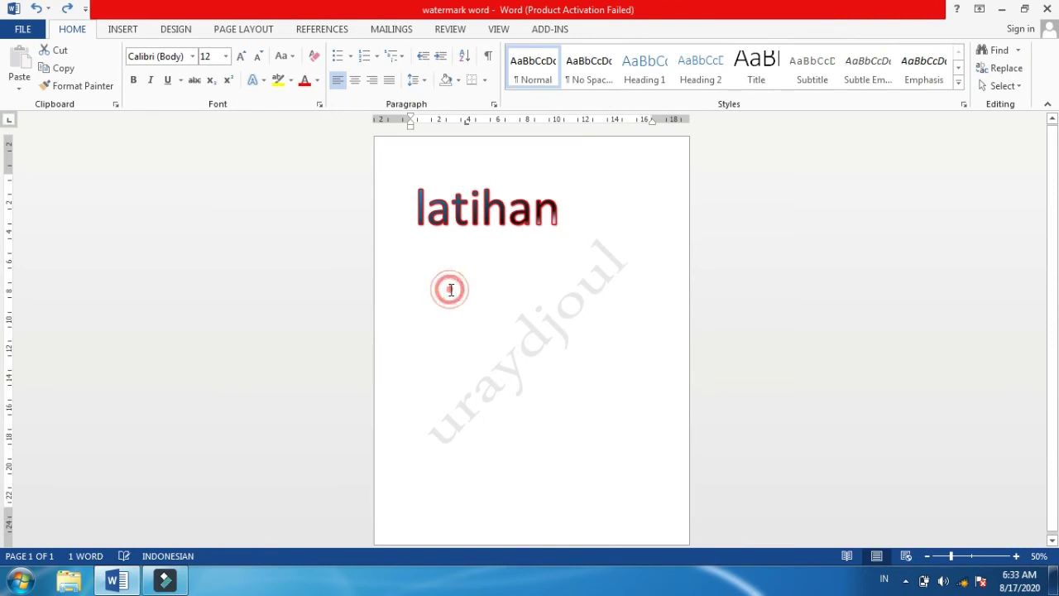
{"action": "left_click_drag", "start_coordinate": [952, 557], "coordinate": [971, 556]}
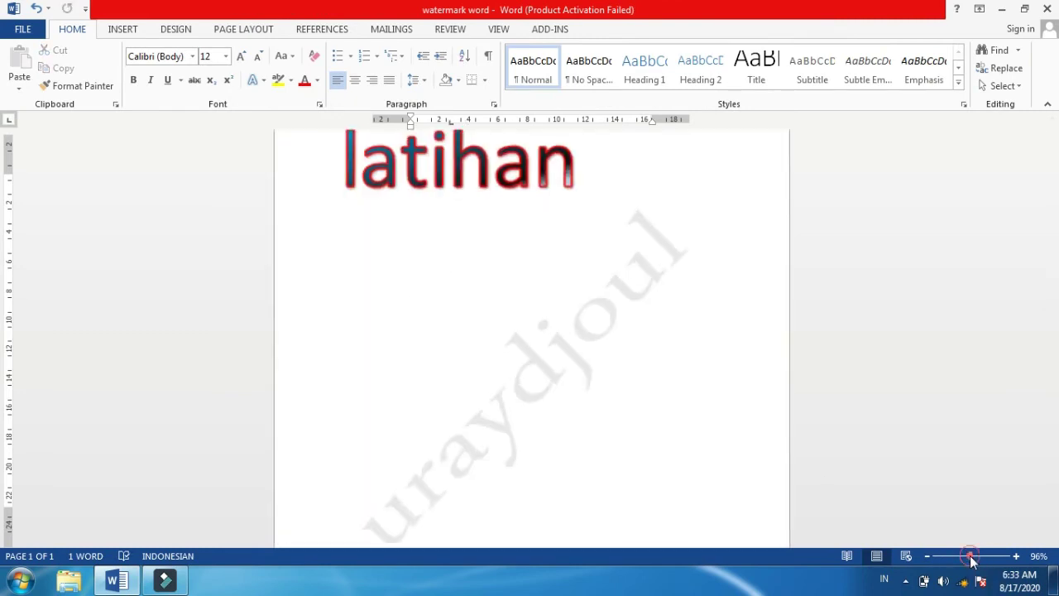
{"action": "double_click", "coordinate": [358, 292]}
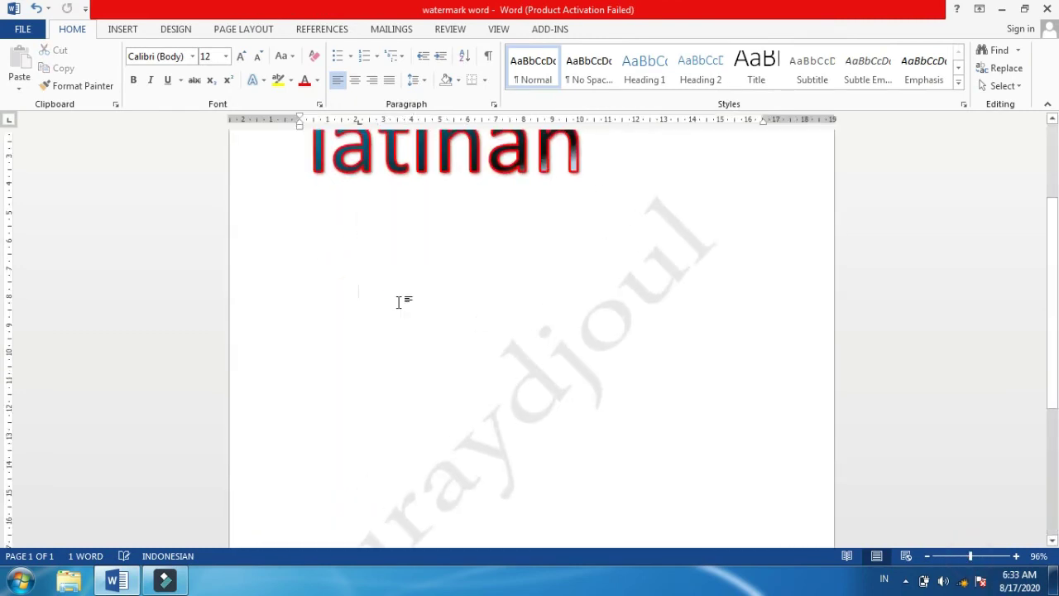
{"action": "type", "text": "Aksdnksalndask djasbdkjsabdkjasbdjkasd jksabdkjasdb jsbdkjs abd asjkdbjas d kjsabdkjasbdkjasb dkjasdbkjasdb jaskdboasouefnk dsbfjsdfbkjf lizjfb lhfb"}
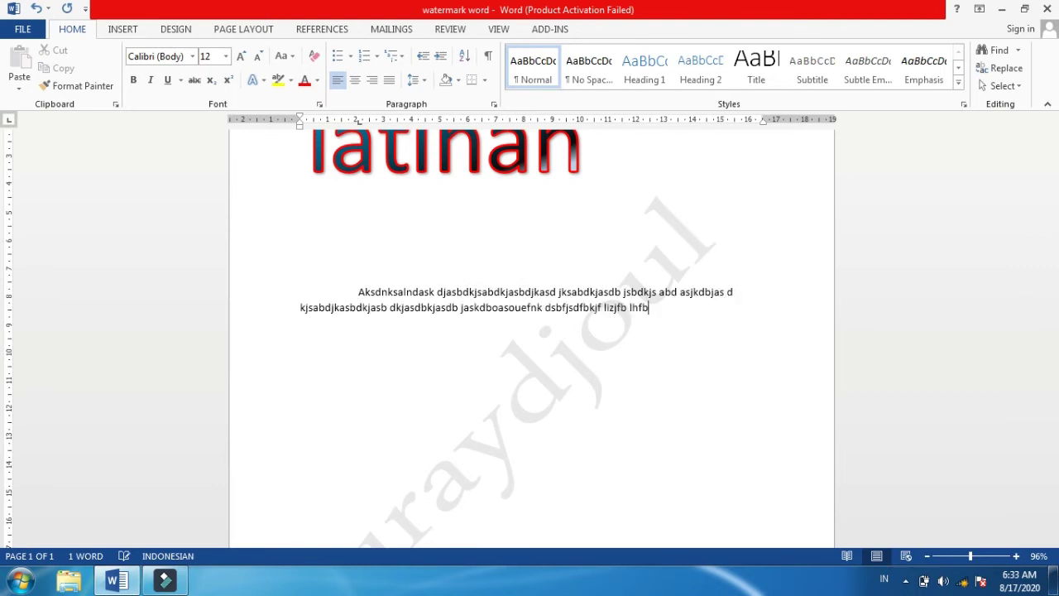
{"action": "type", "text": " lfbs DKFb sjD<FB kjwehf lkjSBFiul webf SDBF ljWKEFB l F"}
Step: Copy and paste the paragraph into four identical paragraphs, then zoom out to 80%
{"action": "key", "text": "ctrl+a"}
{"action": "key", "text": "ctrl+c"}
{"action": "key", "text": "Return"}
{"action": "key", "text": "ctrl+v"}
{"action": "key", "text": "ctrl+v"}
{"action": "key", "text": "ctrl+v"}
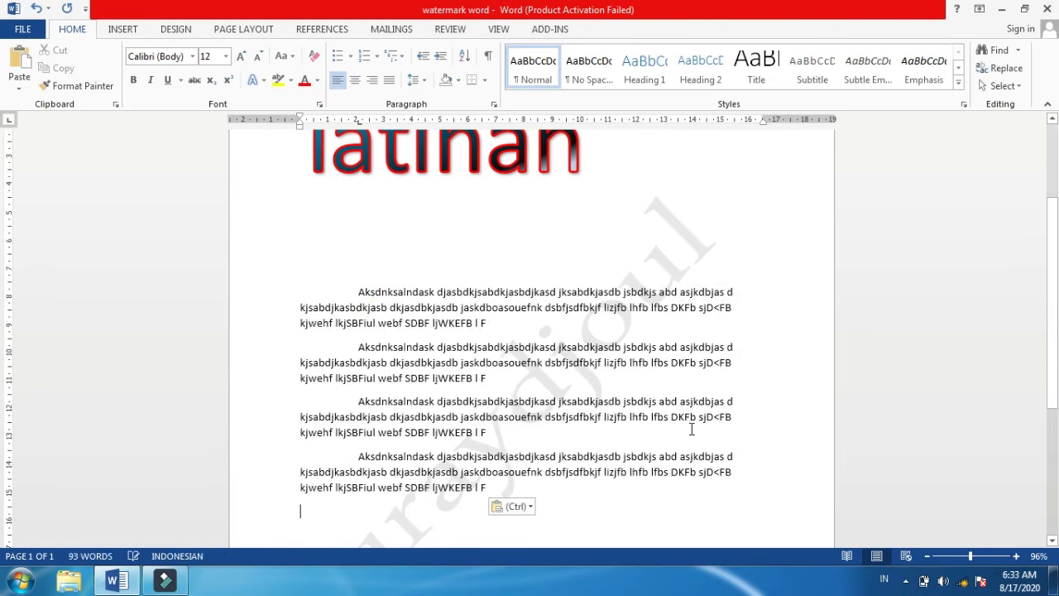
{"action": "left_click", "coordinate": [928, 557]}
{"action": "left_click", "coordinate": [928, 557]}
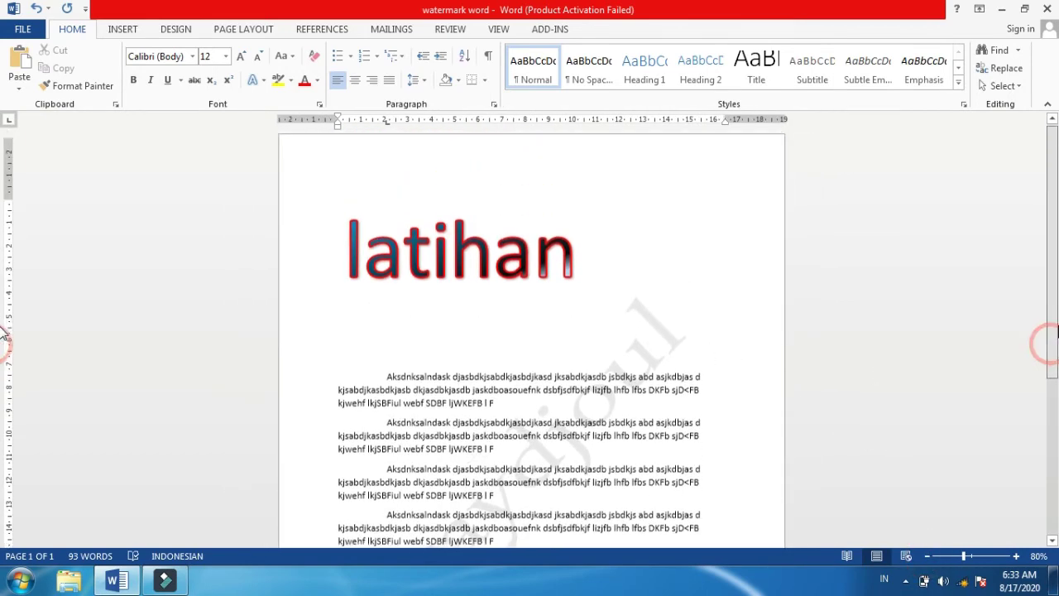
{"action": "left_click_drag", "start_coordinate": [1051, 348], "coordinate": [1051, 334]}
{"action": "left_click", "coordinate": [501, 257]}
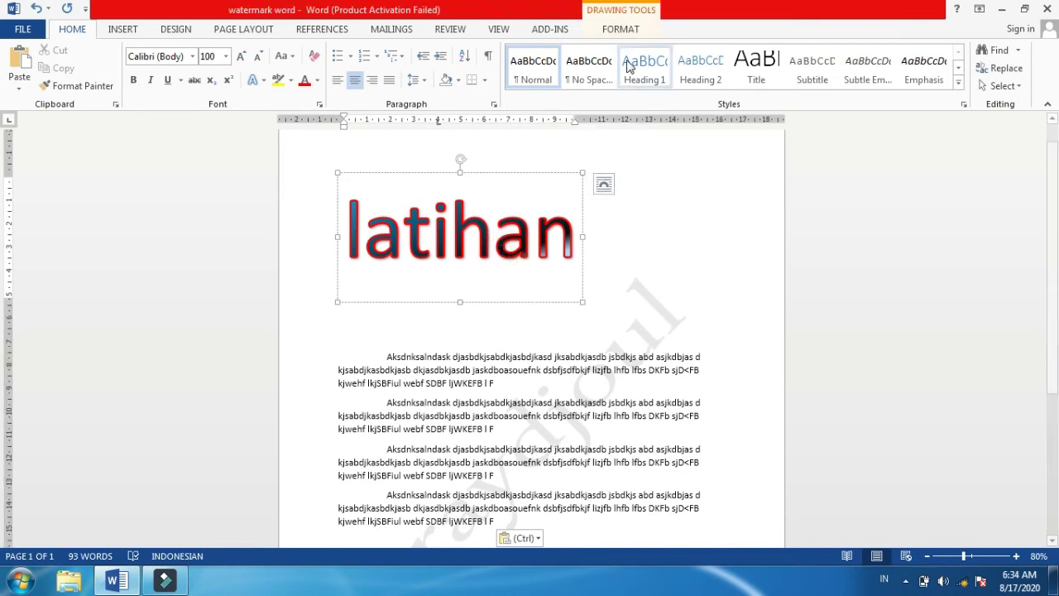
Step: Drag the latihan WordArt down between the first and second filler paragraphs, checking Wrap Text options
{"action": "left_click", "coordinate": [623, 31]}
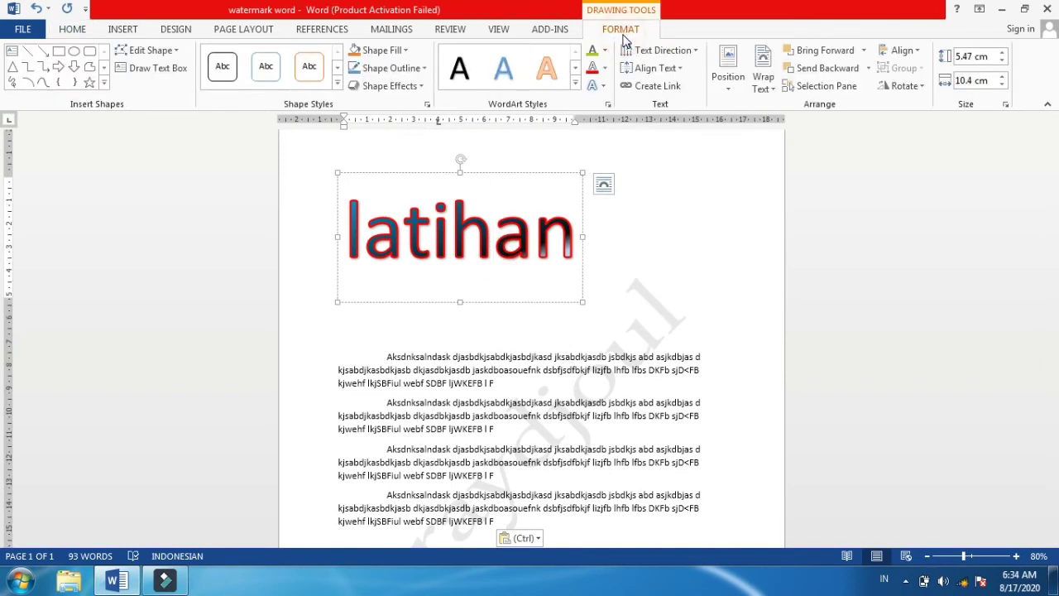
{"action": "left_click", "coordinate": [766, 88]}
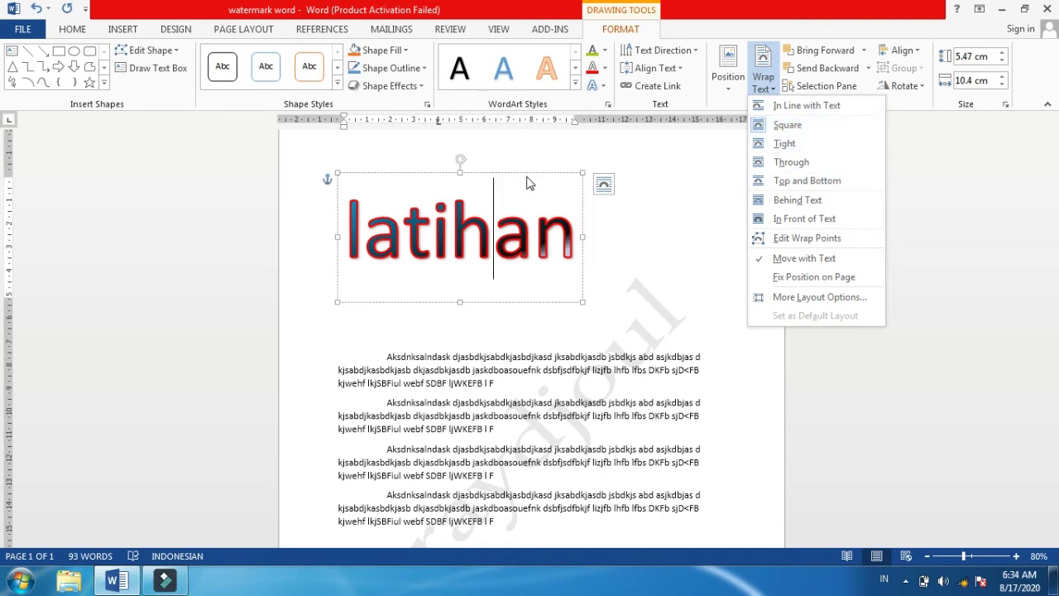
{"action": "left_click_drag", "start_coordinate": [522, 175], "coordinate": [571, 406]}
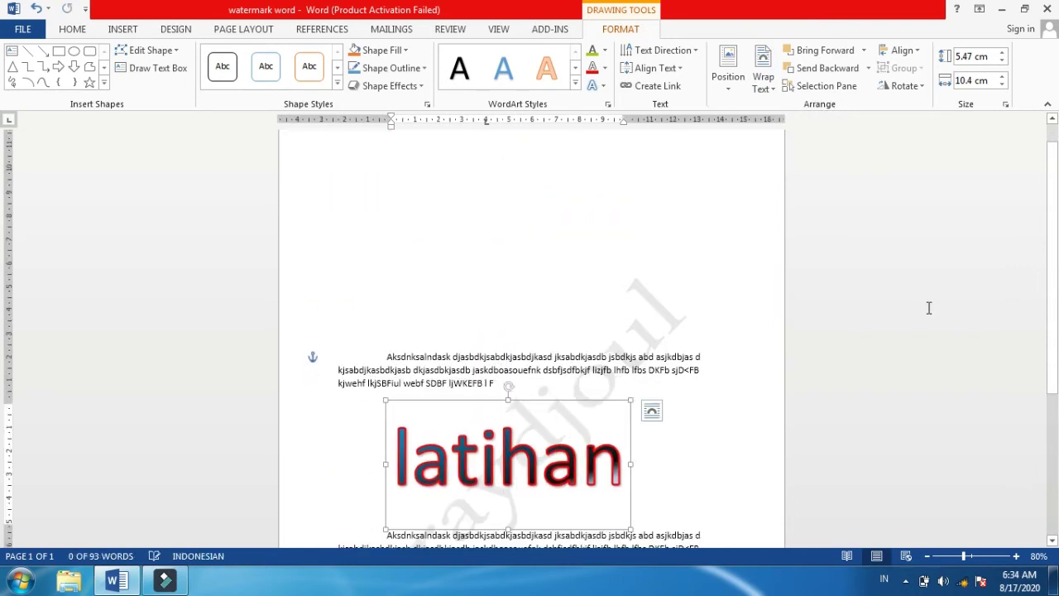
{"action": "left_click_drag", "start_coordinate": [1047, 227], "coordinate": [1056, 334]}
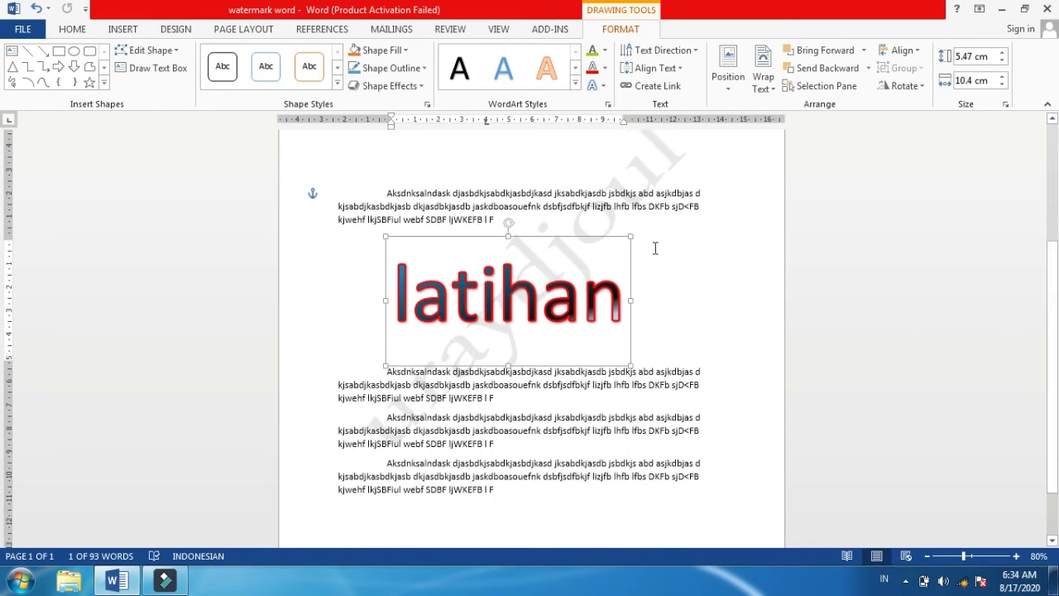
{"action": "left_click", "coordinate": [761, 78]}
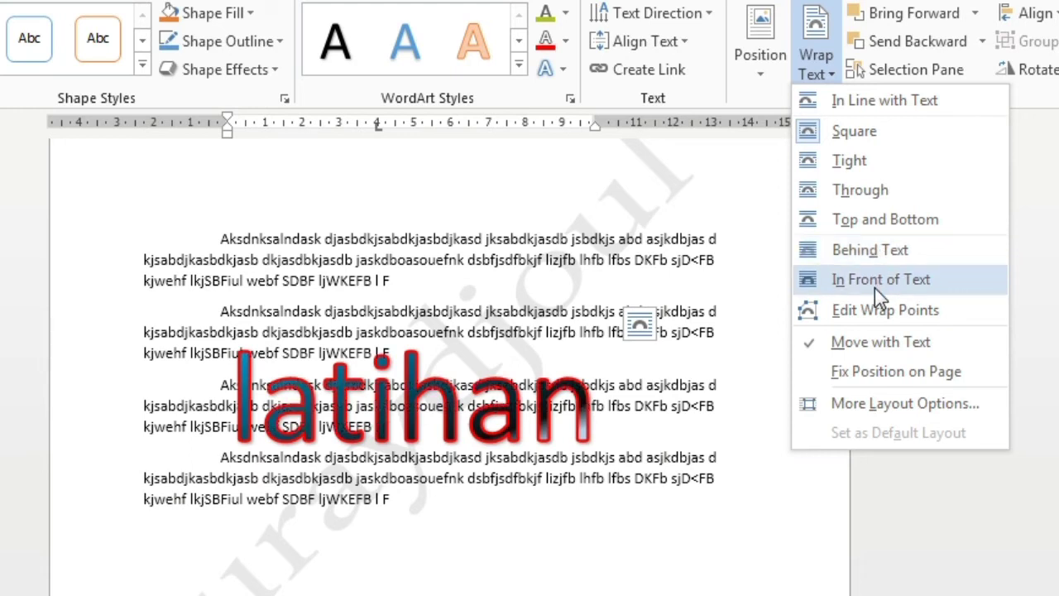
Step: Set the WordArt to In Front of Text wrapping and fill its letters white
{"action": "left_click", "coordinate": [875, 288]}
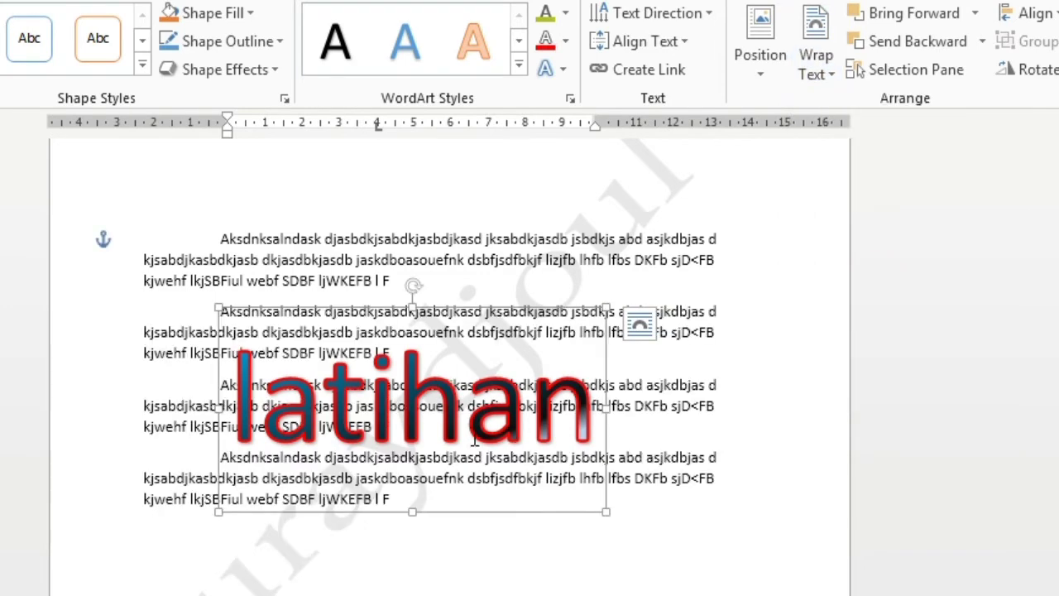
{"action": "left_click", "coordinate": [428, 396]}
{"action": "left_click", "coordinate": [566, 14]}
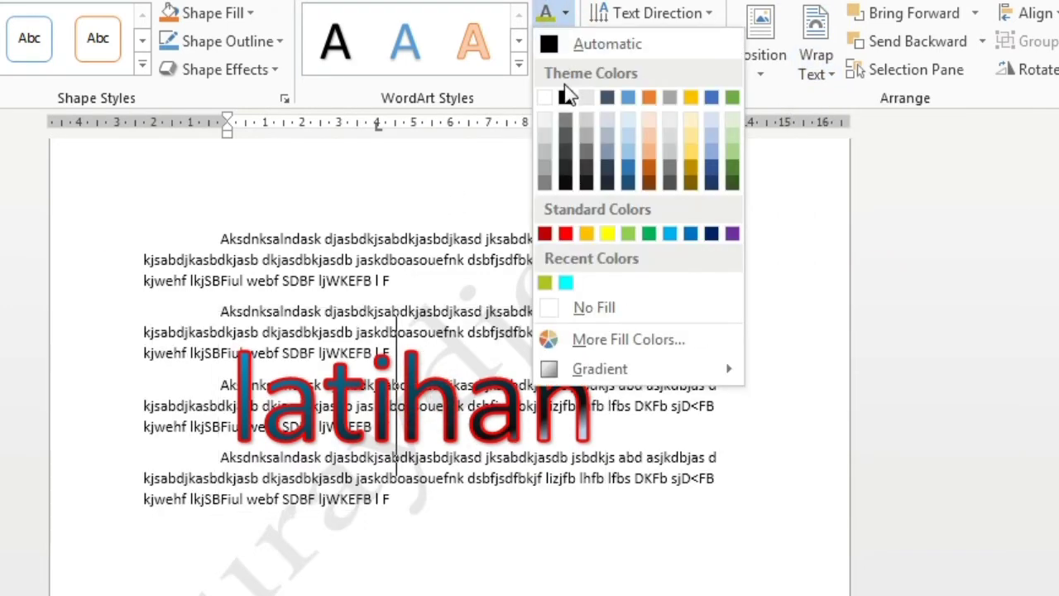
{"action": "left_click", "coordinate": [545, 98]}
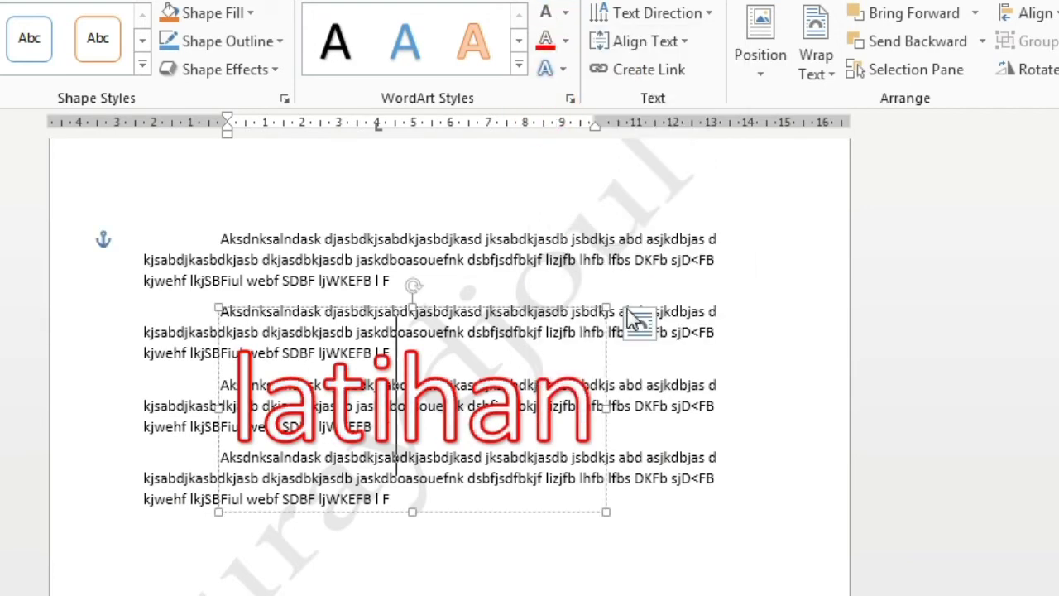
Step: Put the latihan WordArt back at the top of the page, above the paragraphs
{"action": "left_click", "coordinate": [821, 64]}
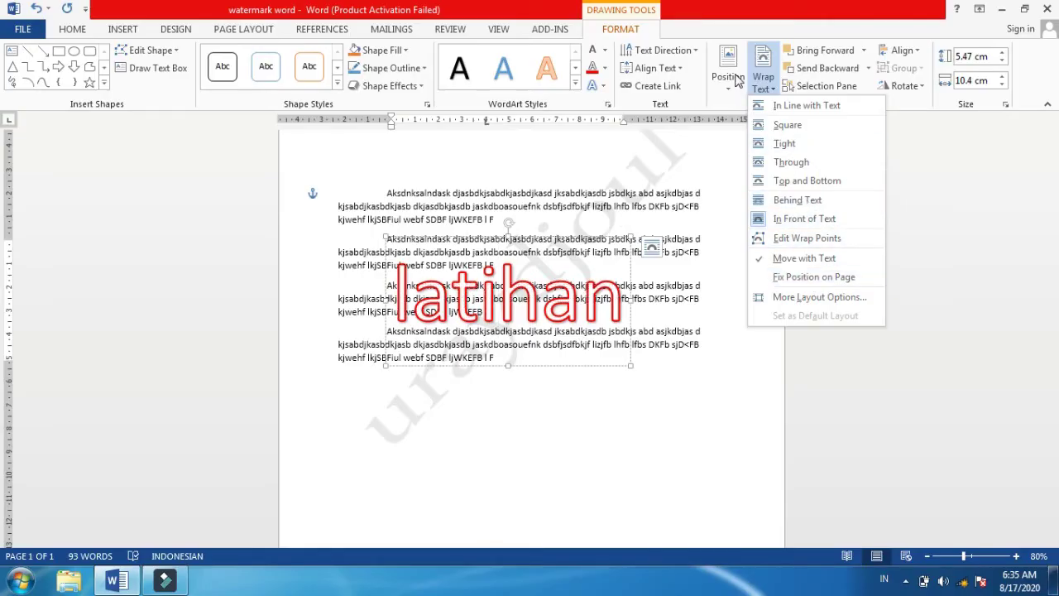
{"action": "left_click", "coordinate": [735, 80]}
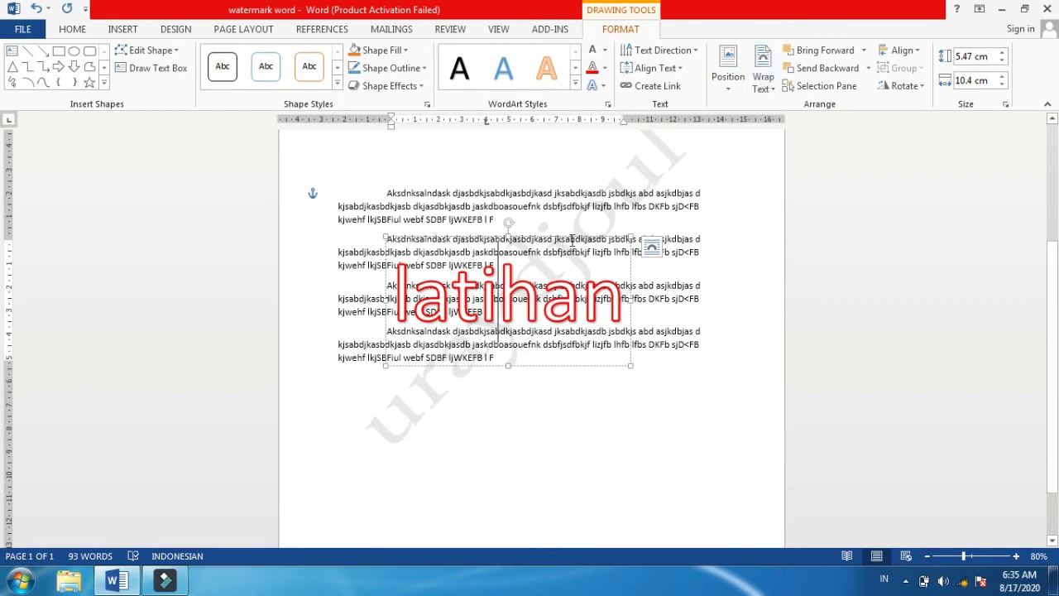
{"action": "left_click", "coordinate": [764, 79]}
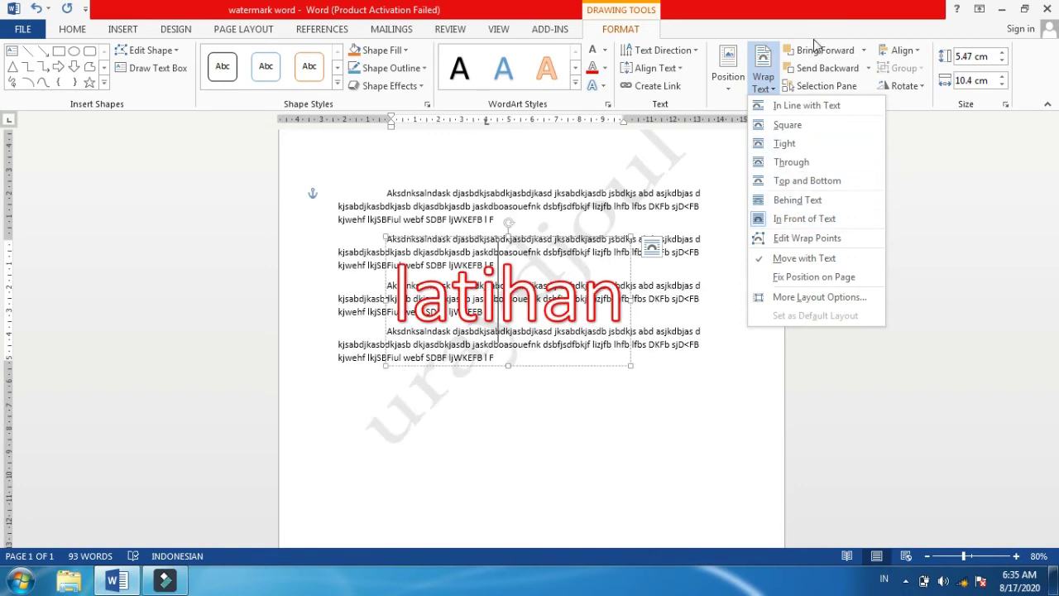
{"action": "left_click", "coordinate": [764, 8]}
{"action": "left_click", "coordinate": [790, 78]}
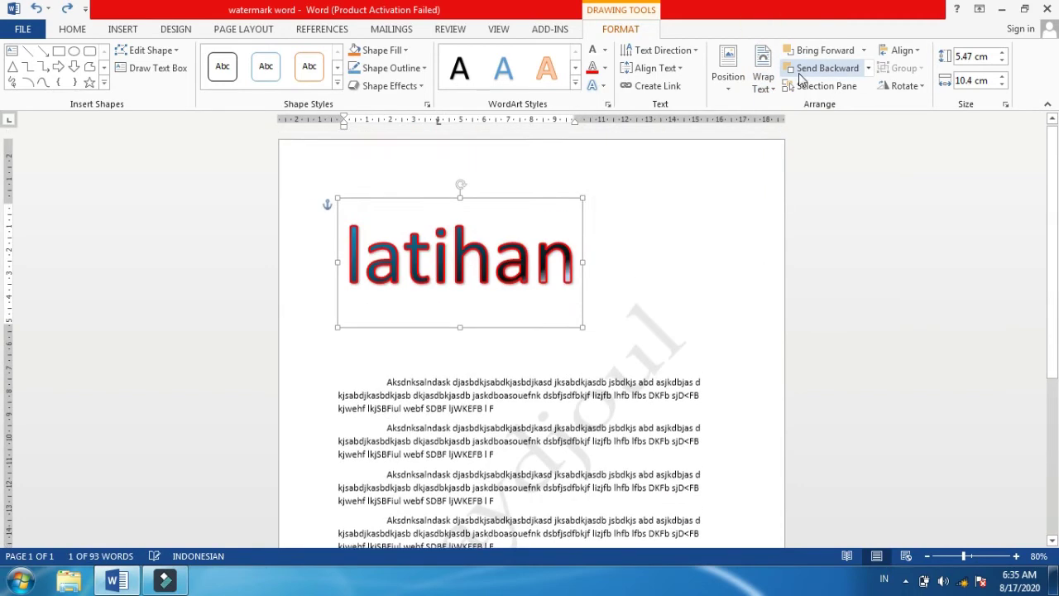
Step: Undo the pasted and typed placeholder paragraphs
{"action": "left_click", "coordinate": [631, 249]}
{"action": "key", "text": "ctrl+z"}
{"action": "key", "text": "ctrl+z"}
{"action": "key", "text": "ctrl+z"}
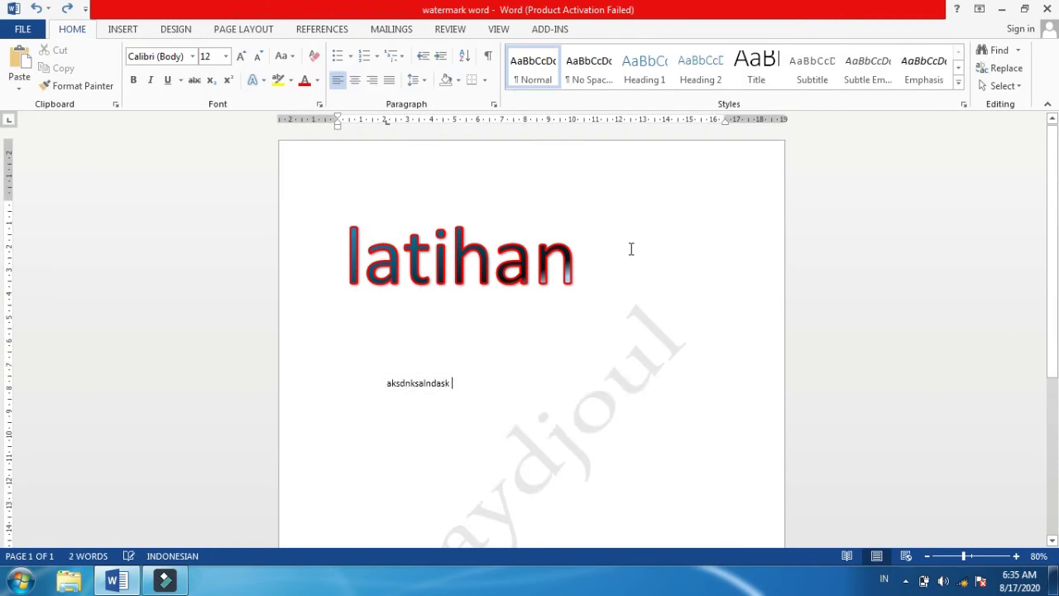
{"action": "key", "text": "ctrl+z"}
Step: Select the whole latihan WordArt shape
{"action": "left_click", "coordinate": [553, 268]}
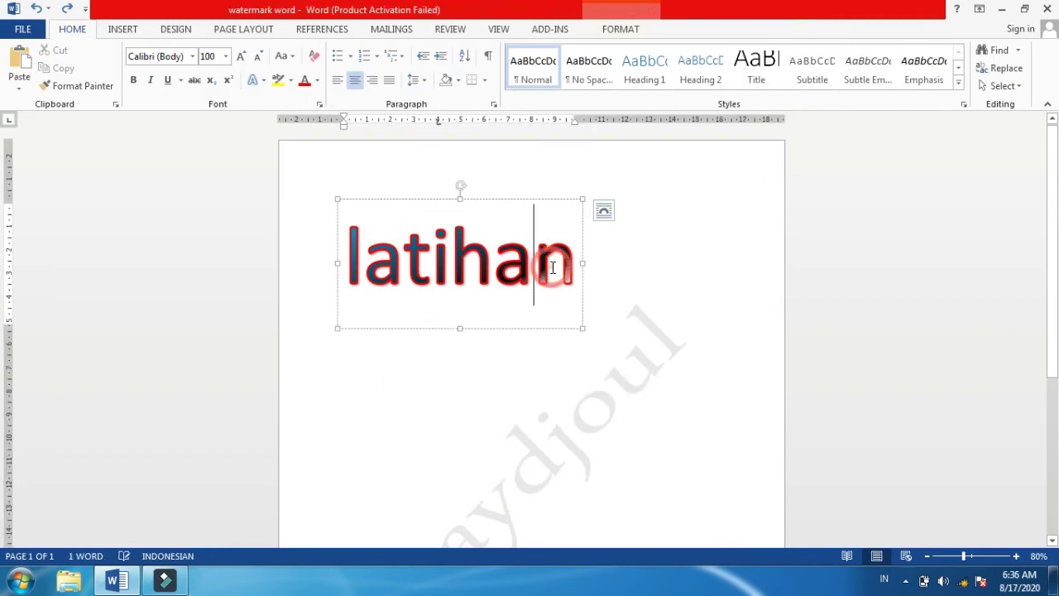
{"action": "left_click", "coordinate": [620, 30]}
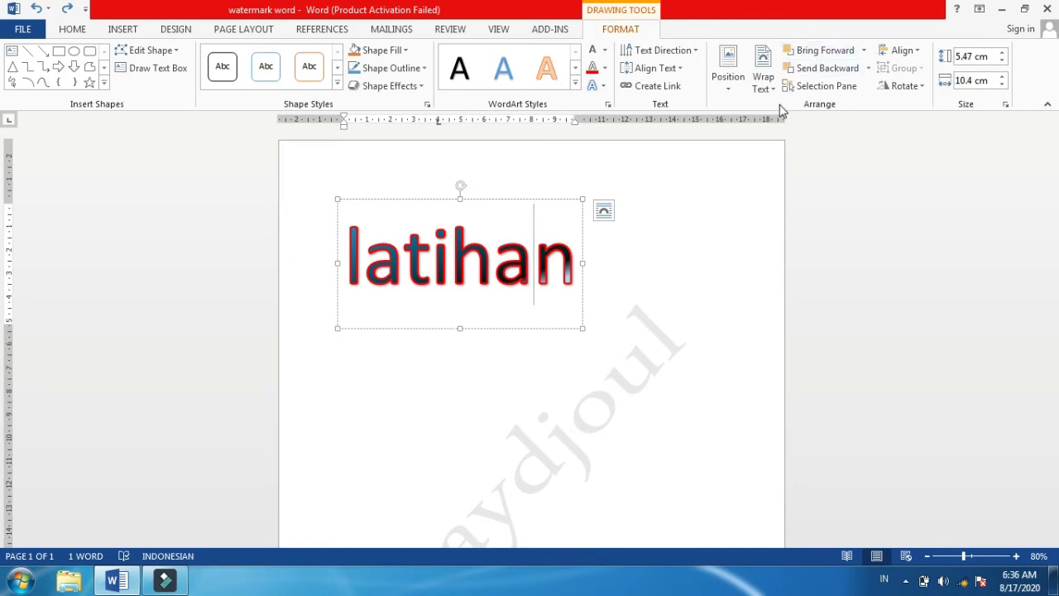
{"action": "left_click", "coordinate": [535, 378]}
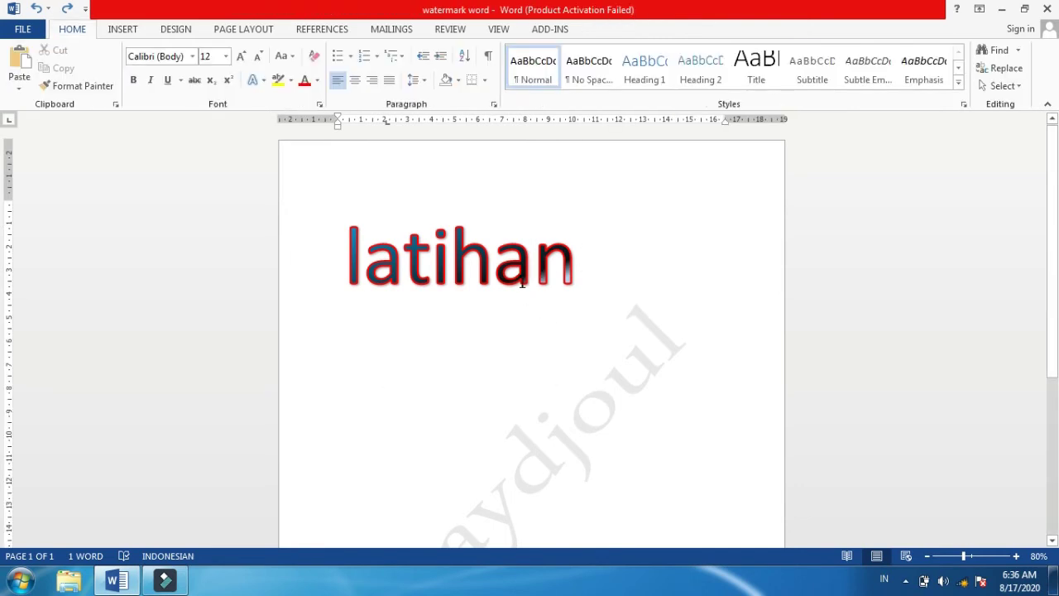
{"action": "left_click", "coordinate": [522, 282]}
{"action": "left_click", "coordinate": [529, 327]}
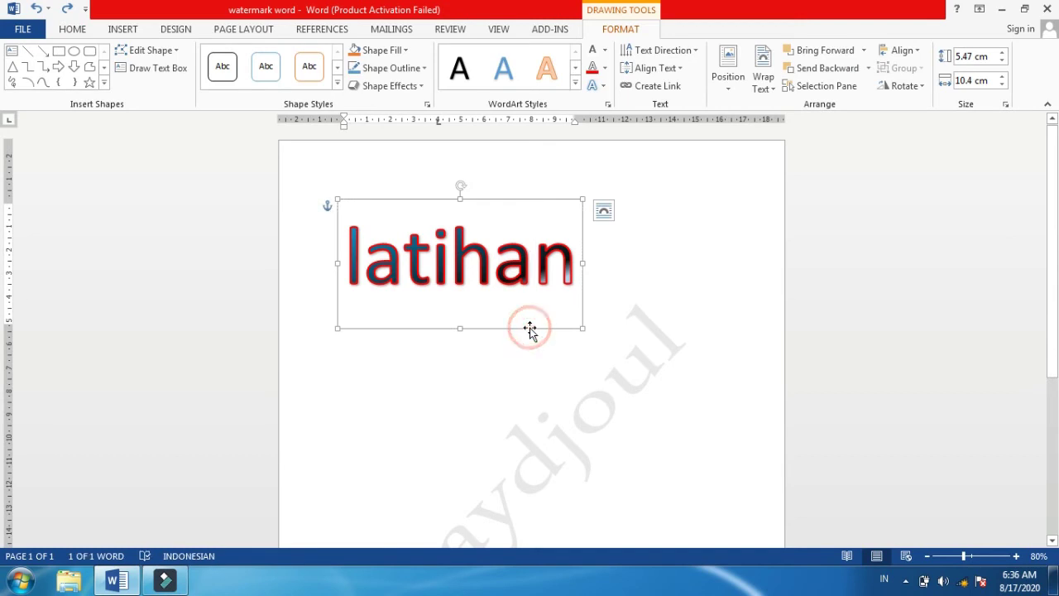
Step: Copy the latihan WordArt and paste a duplicate on the empty line below
{"action": "right_click", "coordinate": [530, 327]}
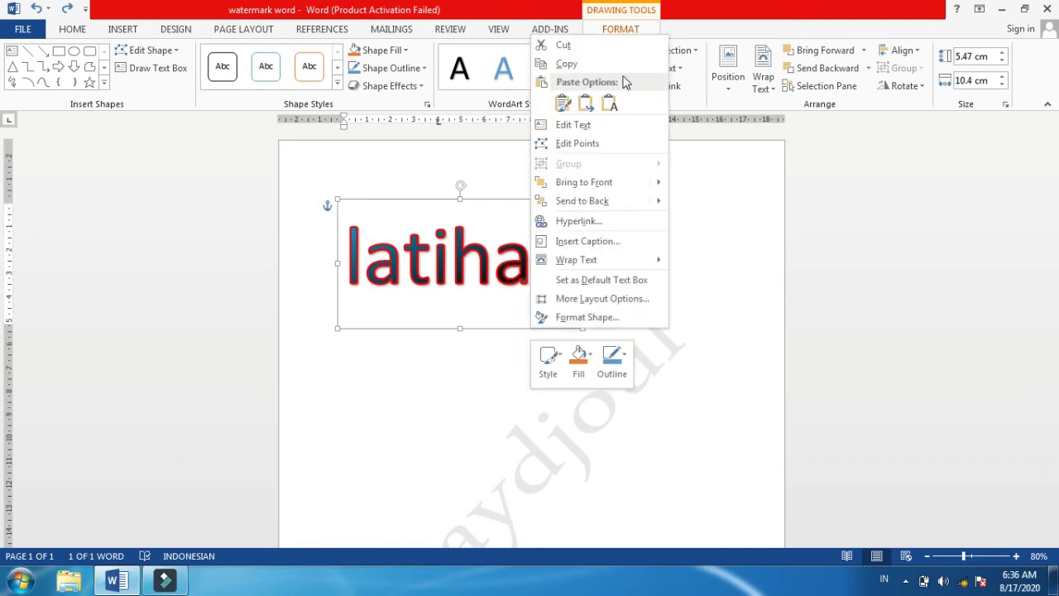
{"action": "left_click", "coordinate": [704, 329]}
{"action": "double_click", "coordinate": [683, 374]}
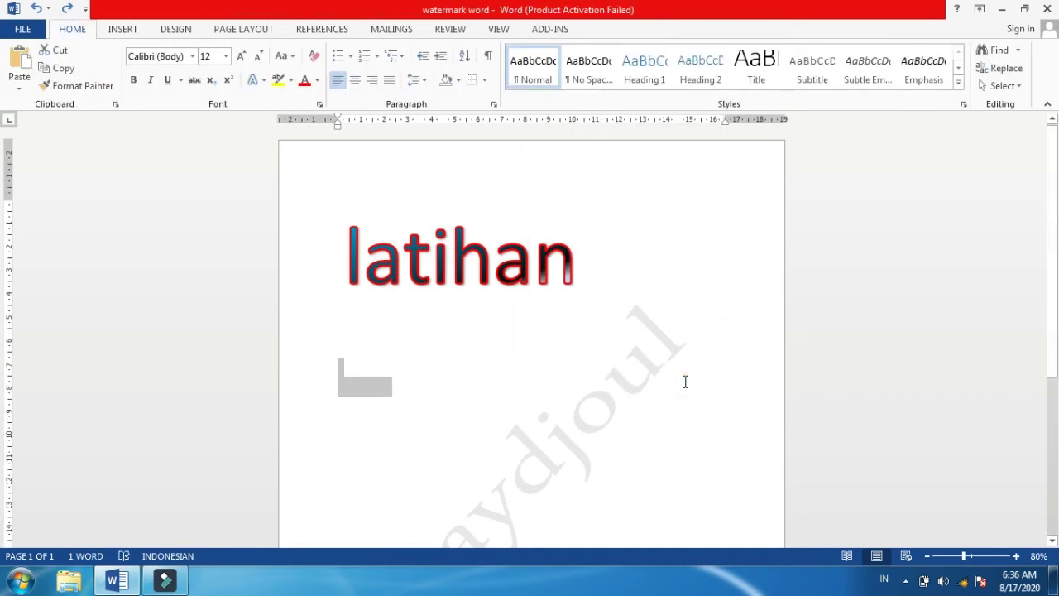
{"action": "key", "text": "ctrl+v"}
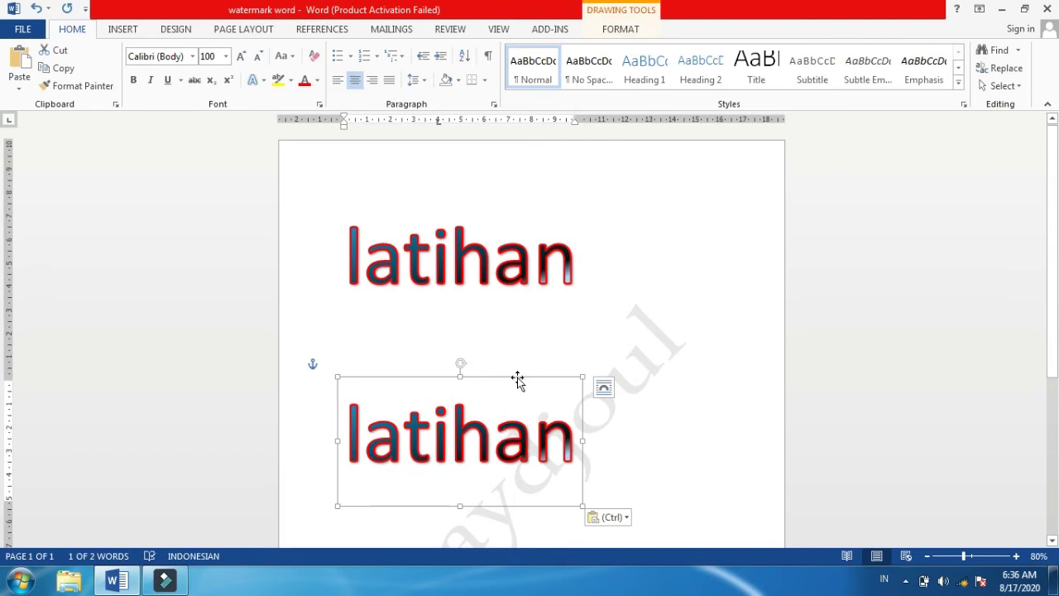
{"action": "left_click_drag", "start_coordinate": [516, 377], "coordinate": [515, 376]}
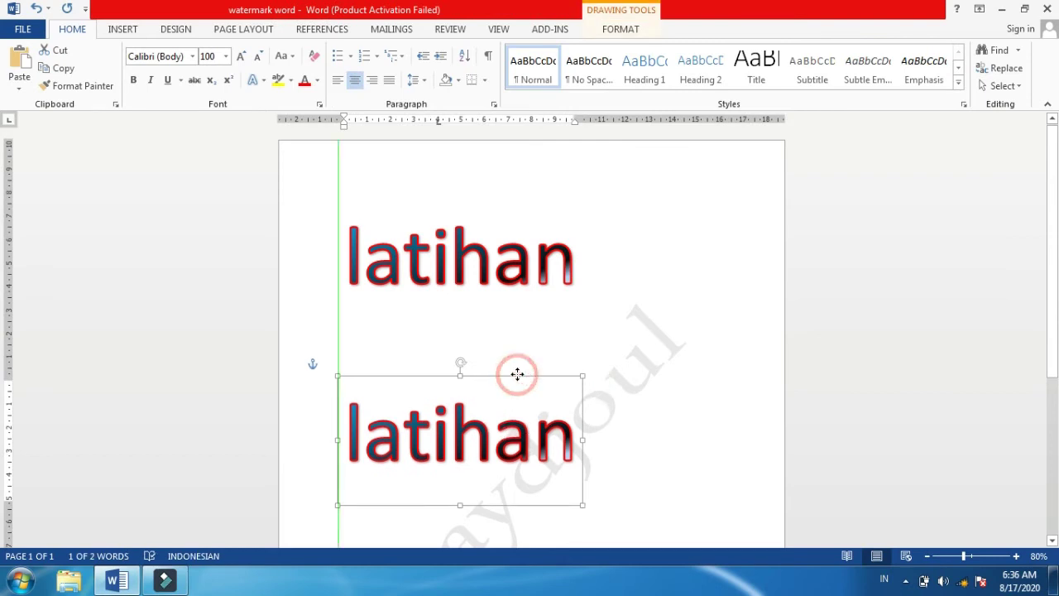
Step: Give the copy No Fill, keeping its red outline, and drag it over the original
{"action": "left_click", "coordinate": [632, 29]}
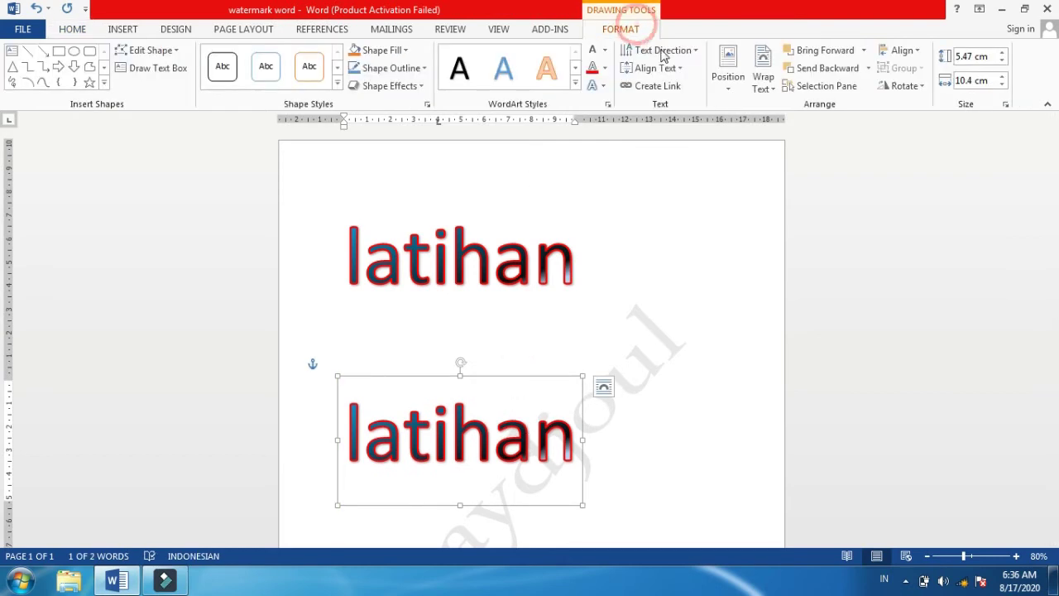
{"action": "left_click", "coordinate": [594, 49]}
{"action": "left_click_drag", "start_coordinate": [535, 379], "coordinate": [582, 219]}
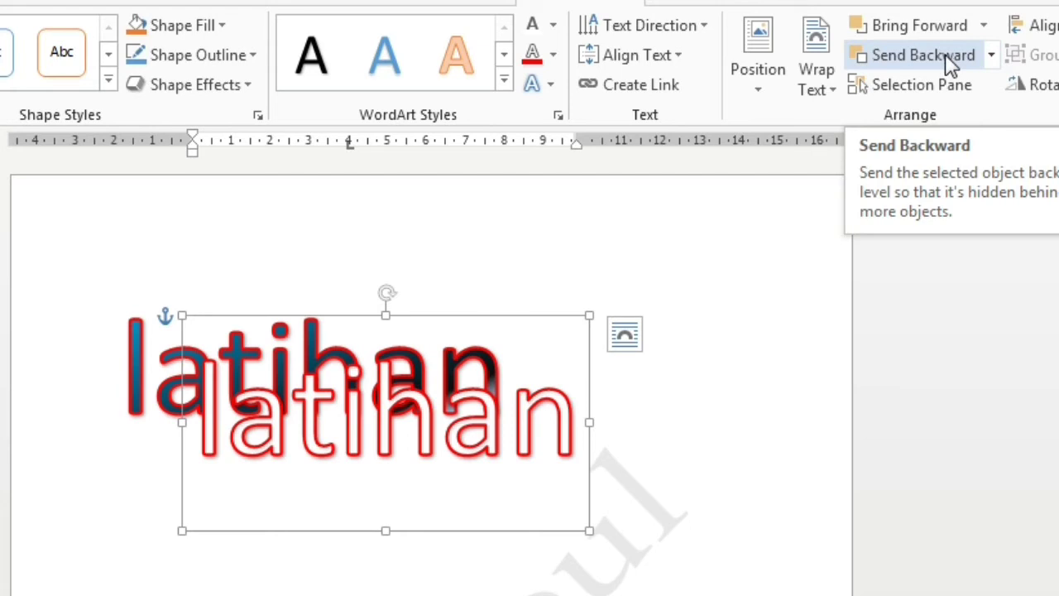
Step: Send the red-outlined latihan copy backward behind the solid gradient WordArt
{"action": "left_click", "coordinate": [950, 60]}
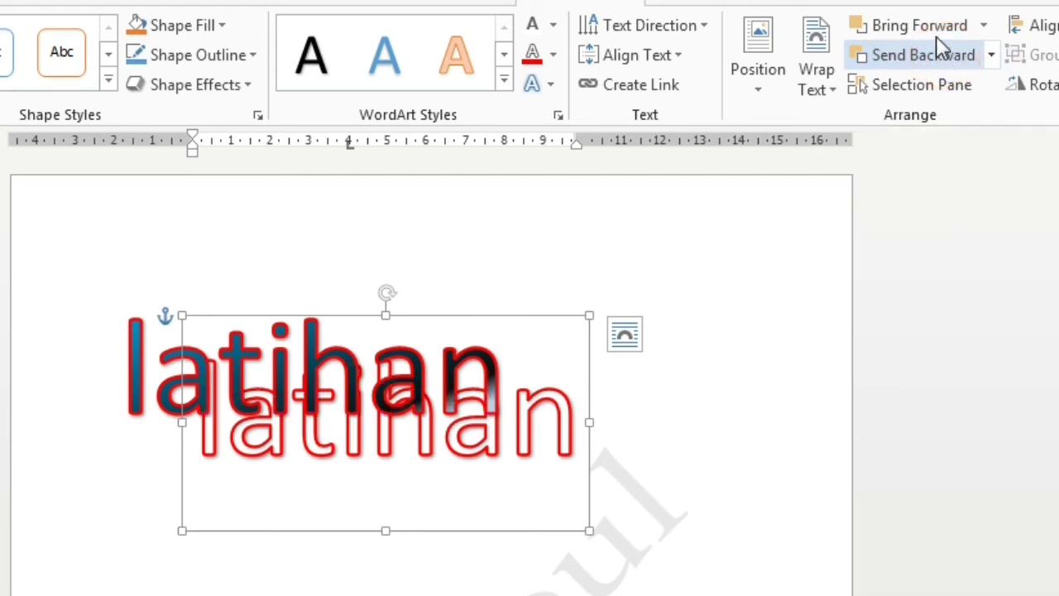
{"action": "left_click", "coordinate": [938, 35]}
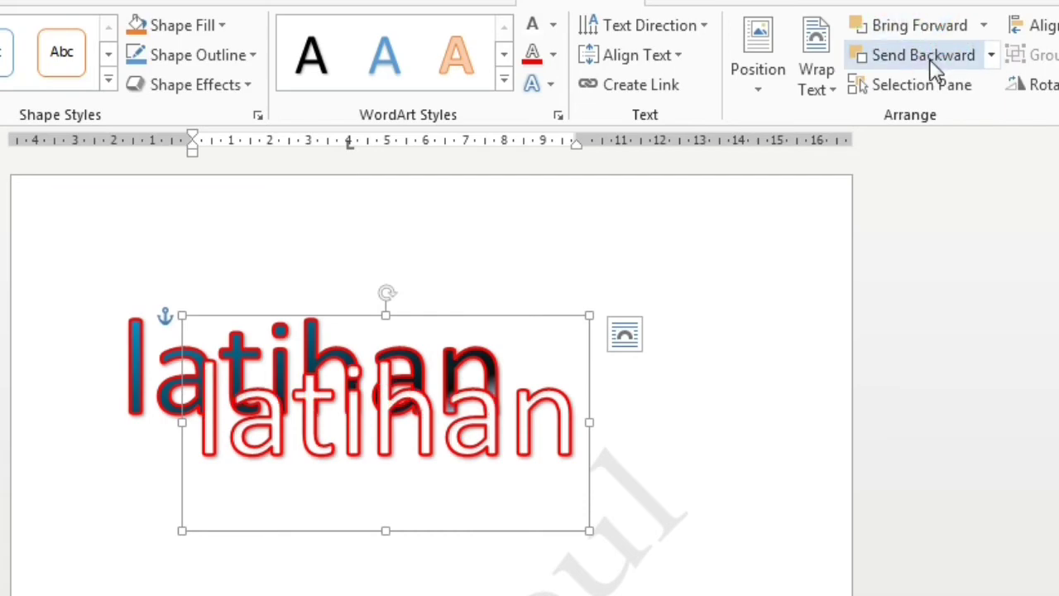
{"action": "left_click", "coordinate": [935, 60]}
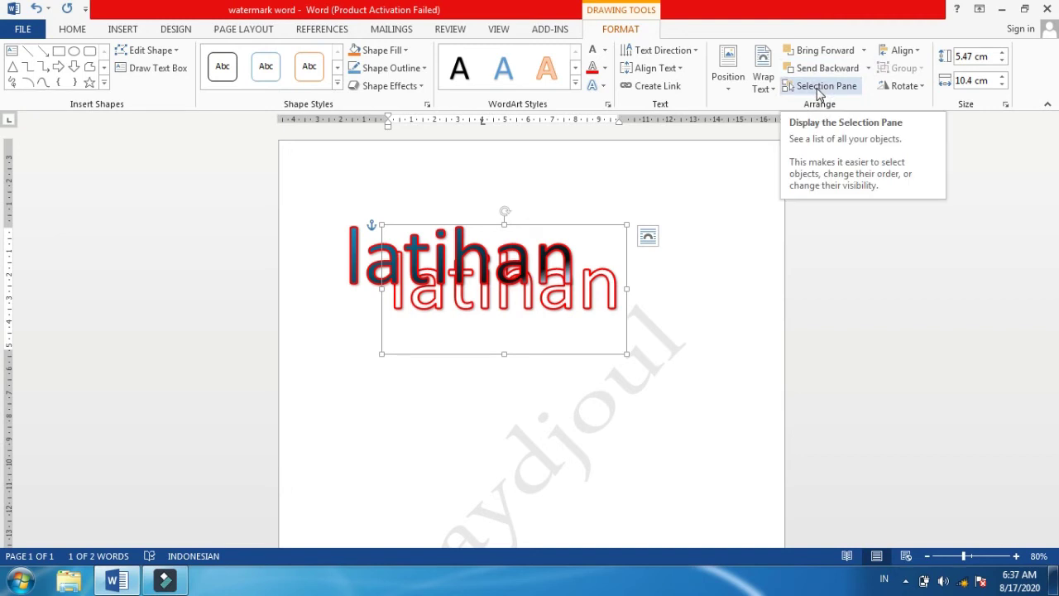
Step: Open the Selection Pane and identify which WordArt is Text Box 1 and Text Box 5
{"action": "left_click", "coordinate": [818, 87]}
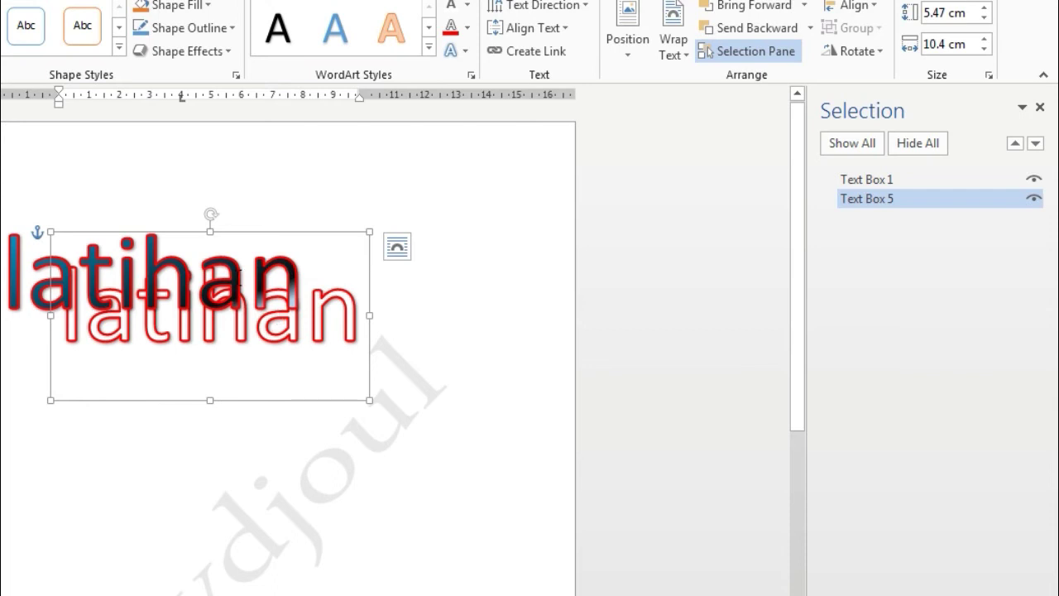
{"action": "left_click", "coordinate": [248, 273]}
{"action": "left_click", "coordinate": [80, 289]}
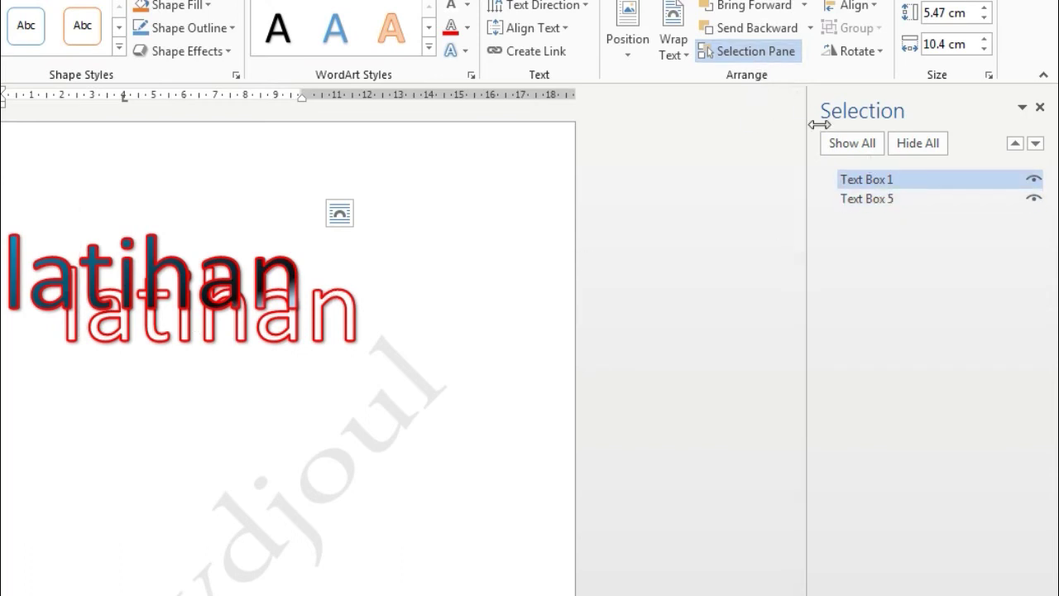
{"action": "left_click", "coordinate": [869, 201]}
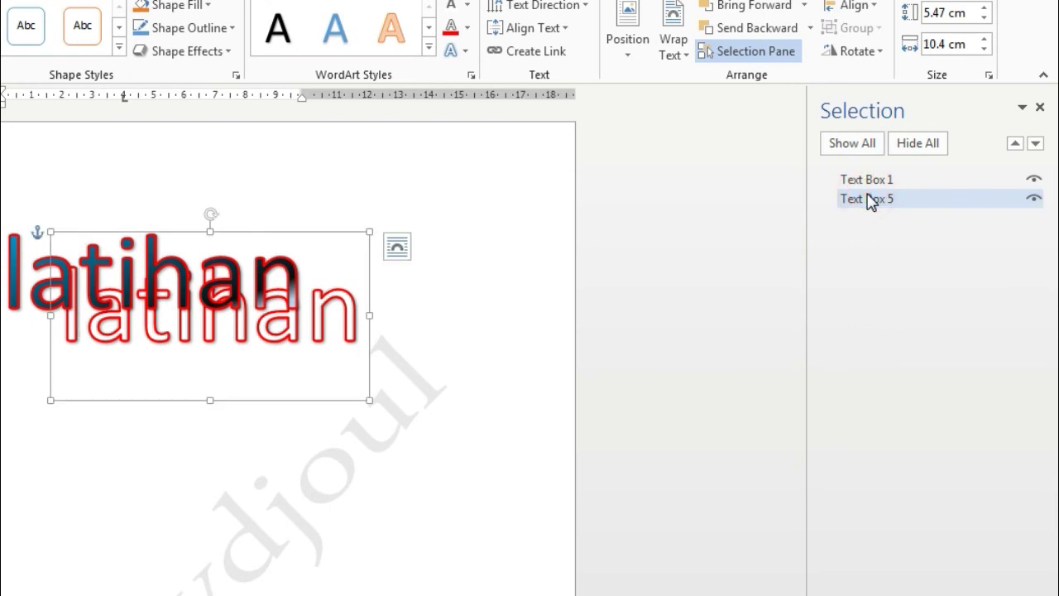
{"action": "left_click", "coordinate": [869, 182]}
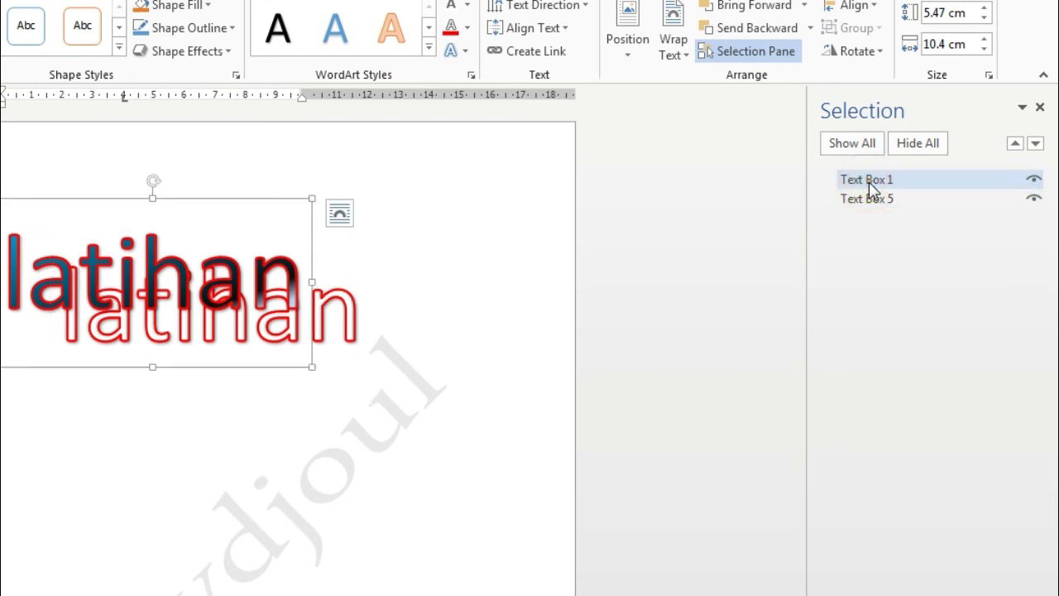
{"action": "left_click", "coordinate": [872, 199]}
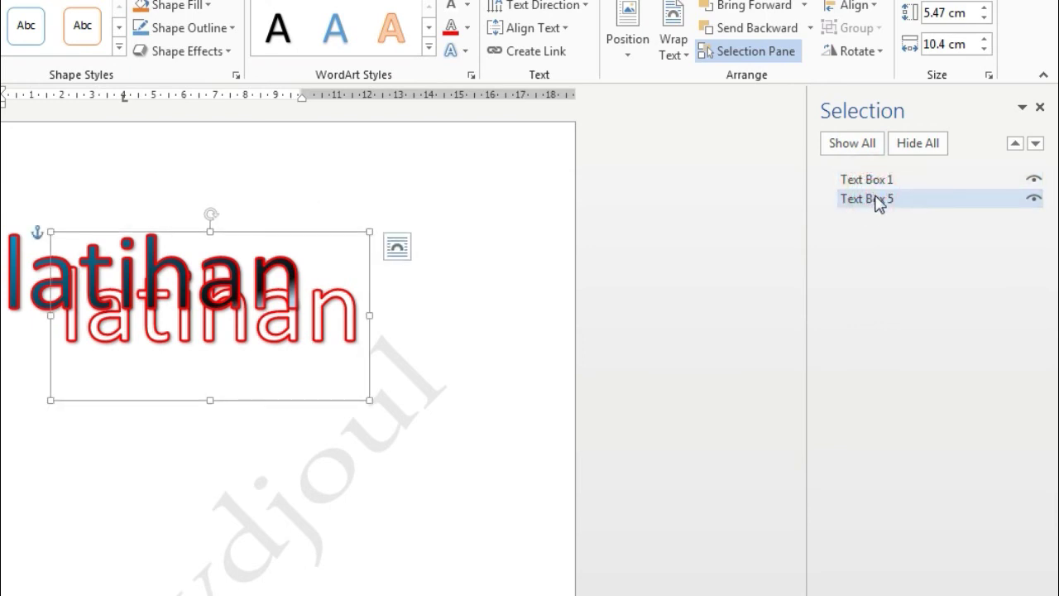
{"action": "left_click", "coordinate": [867, 183]}
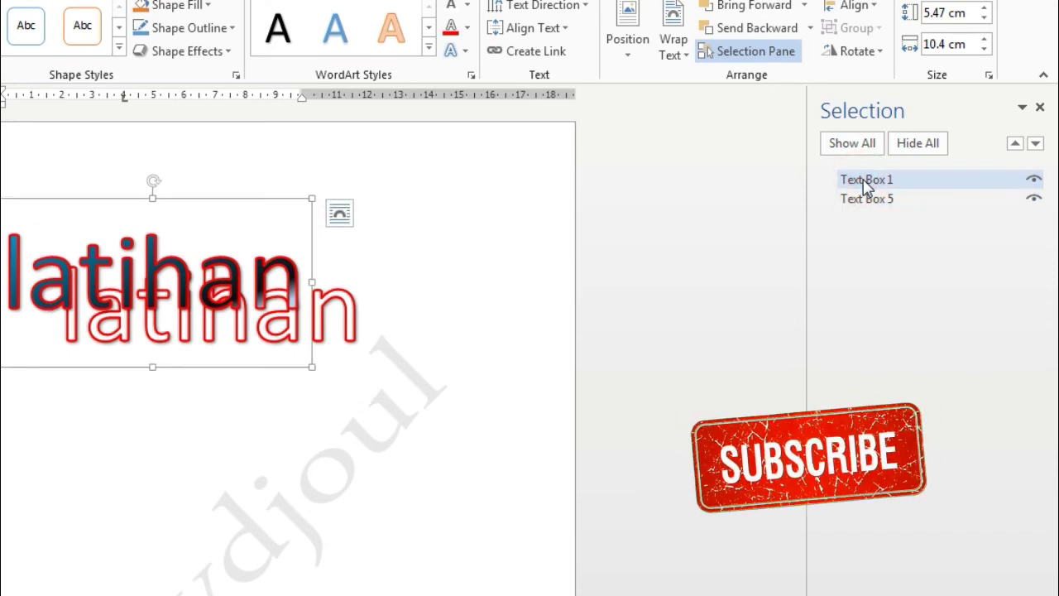
Step: Rename Text Box 1 to 'word hitam'
{"action": "left_click", "coordinate": [865, 183]}
{"action": "left_click", "coordinate": [864, 180]}
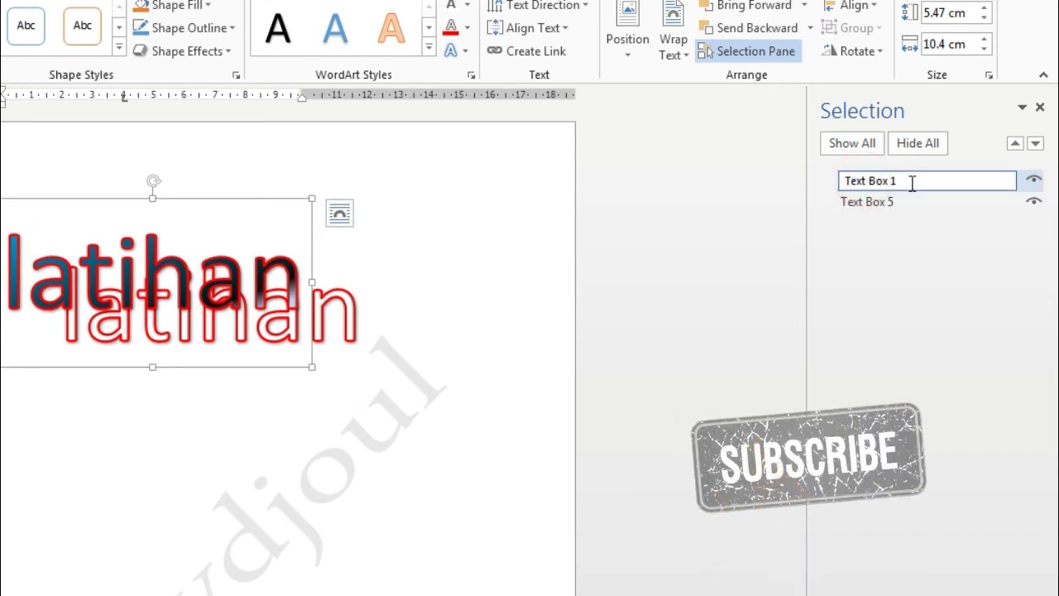
{"action": "left_click_drag", "start_coordinate": [910, 180], "coordinate": [842, 181]}
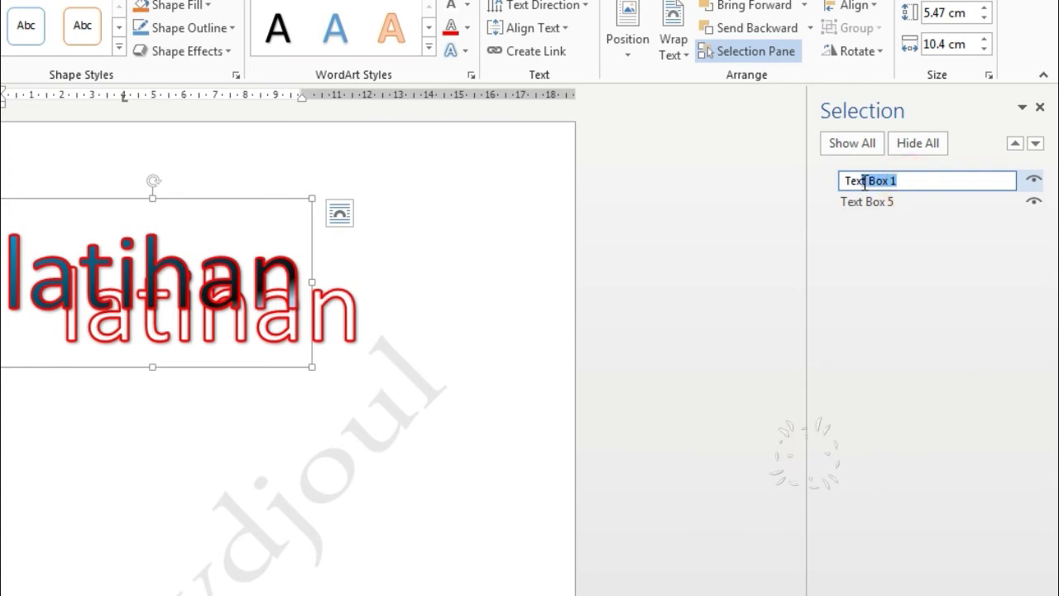
{"action": "left_click", "coordinate": [894, 268]}
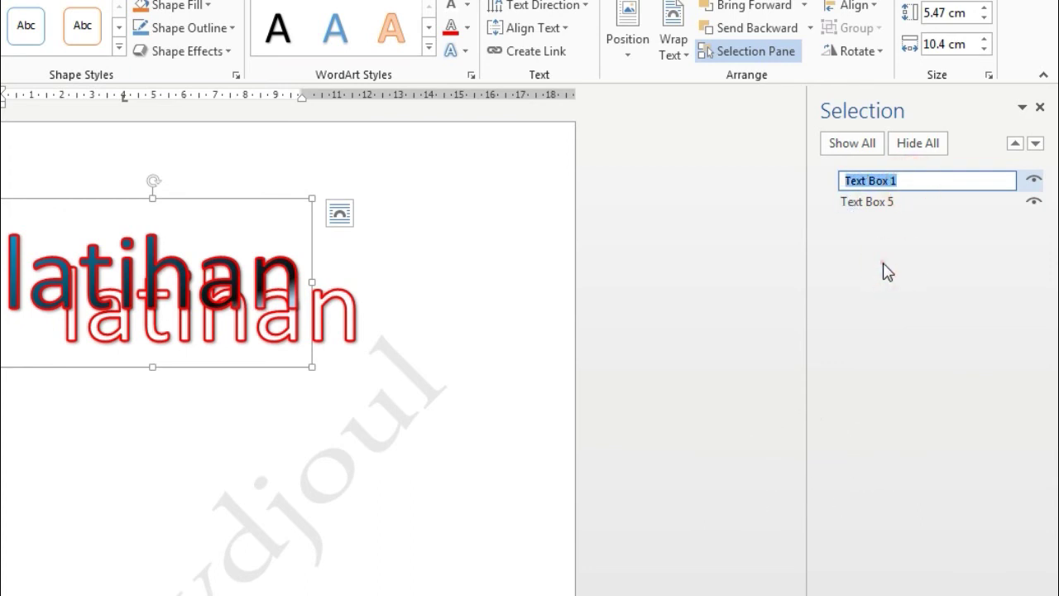
{"action": "left_click", "coordinate": [877, 225]}
{"action": "key", "text": "Return"}
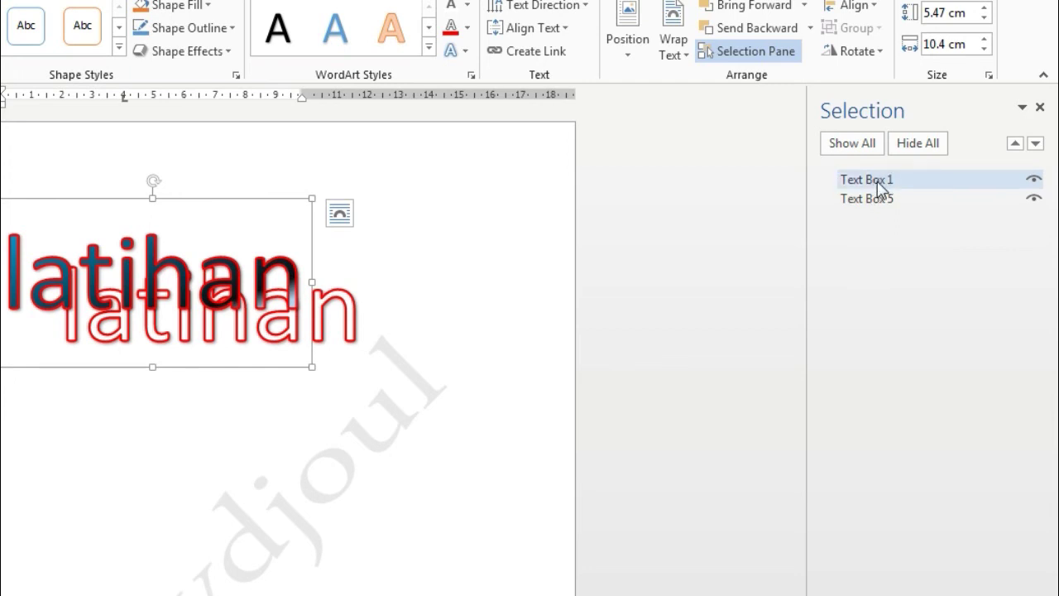
{"action": "left_click", "coordinate": [877, 183]}
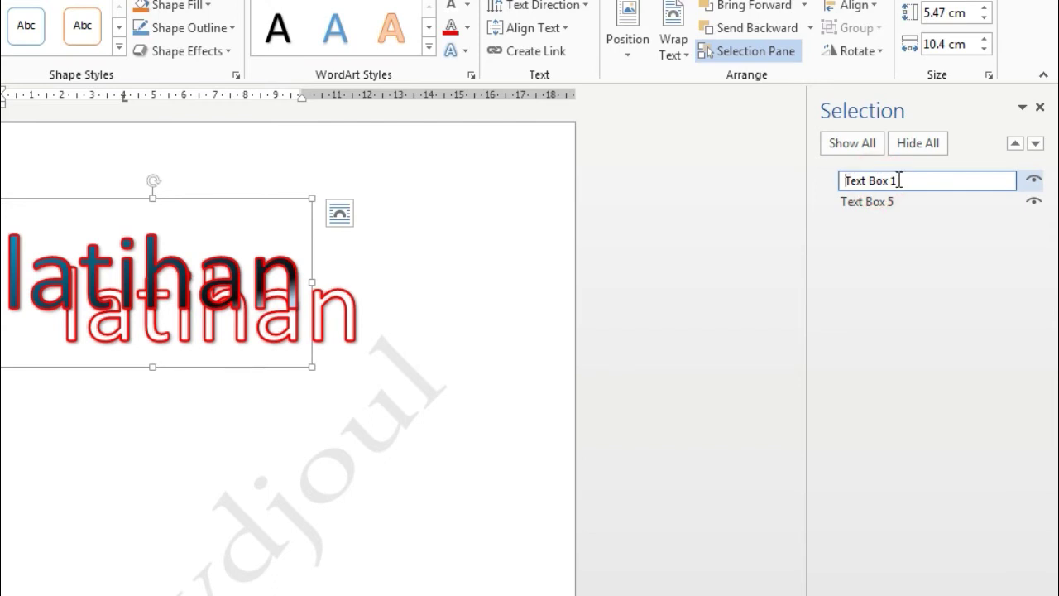
{"action": "left_click_drag", "start_coordinate": [903, 181], "coordinate": [821, 188]}
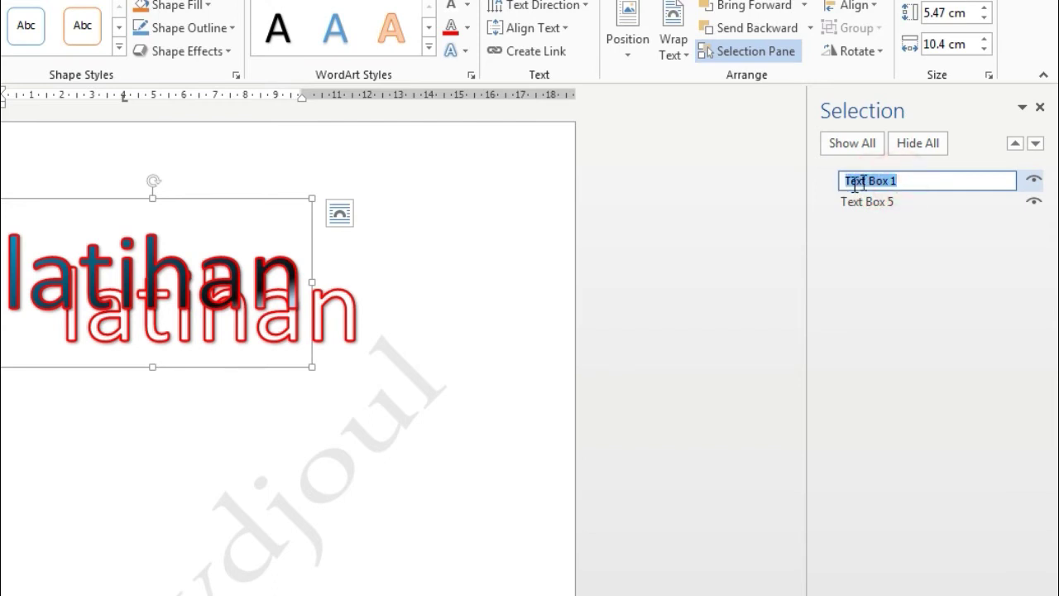
{"action": "type", "text": "word hitam"}
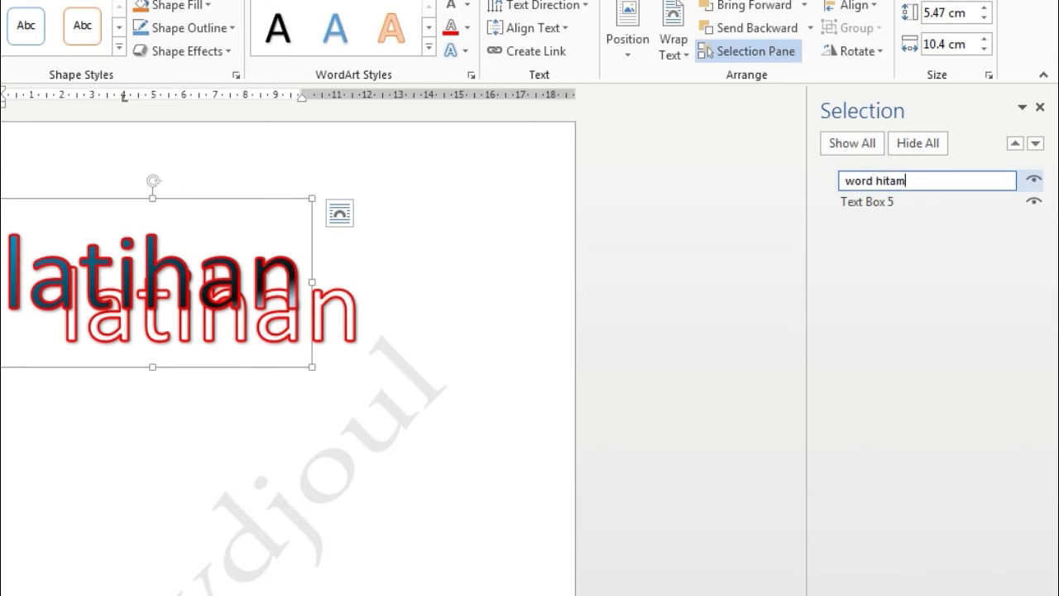
{"action": "key", "text": "Return"}
Step: Rename Text Box 5 to 'word art putih'
{"action": "left_click", "coordinate": [844, 198], "text": "ctrl"}
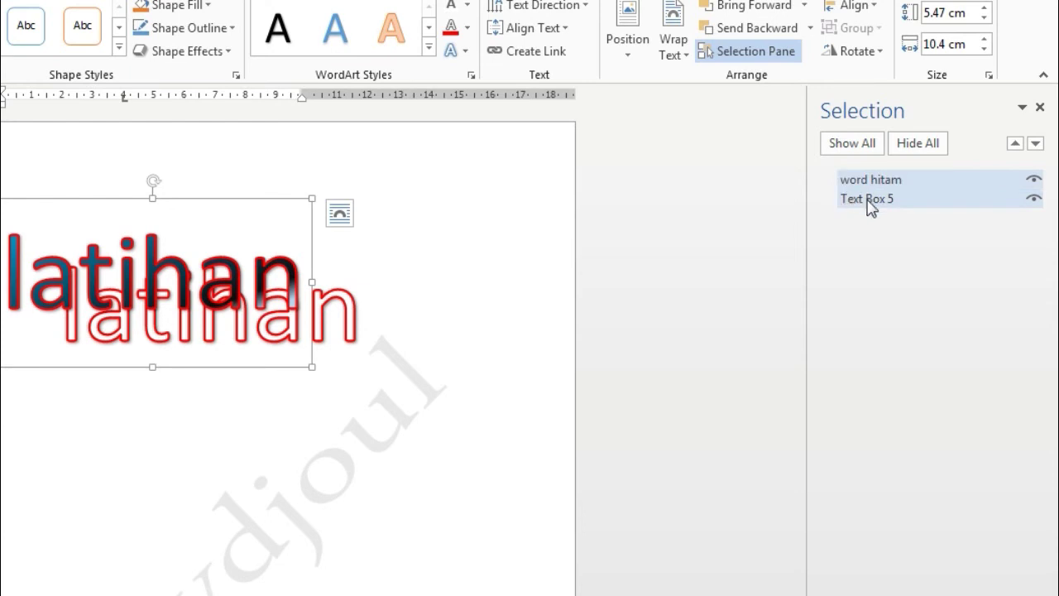
{"action": "left_click", "coordinate": [869, 205]}
{"action": "left_click", "coordinate": [884, 199]}
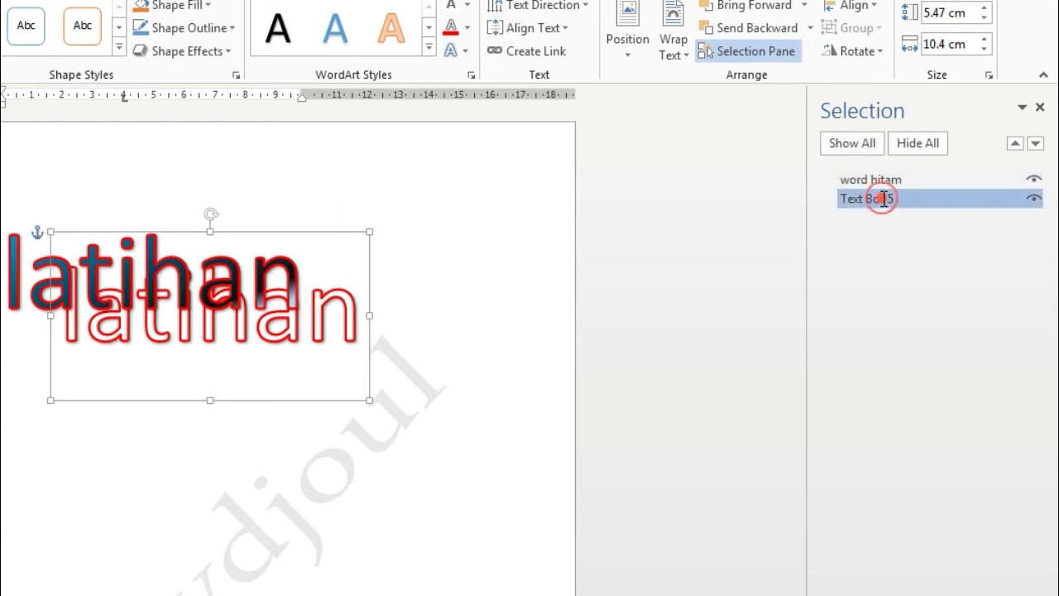
{"action": "double_click", "coordinate": [884, 199]}
{"action": "key", "text": "ctrl+a"}
{"action": "type", "text": "w"}
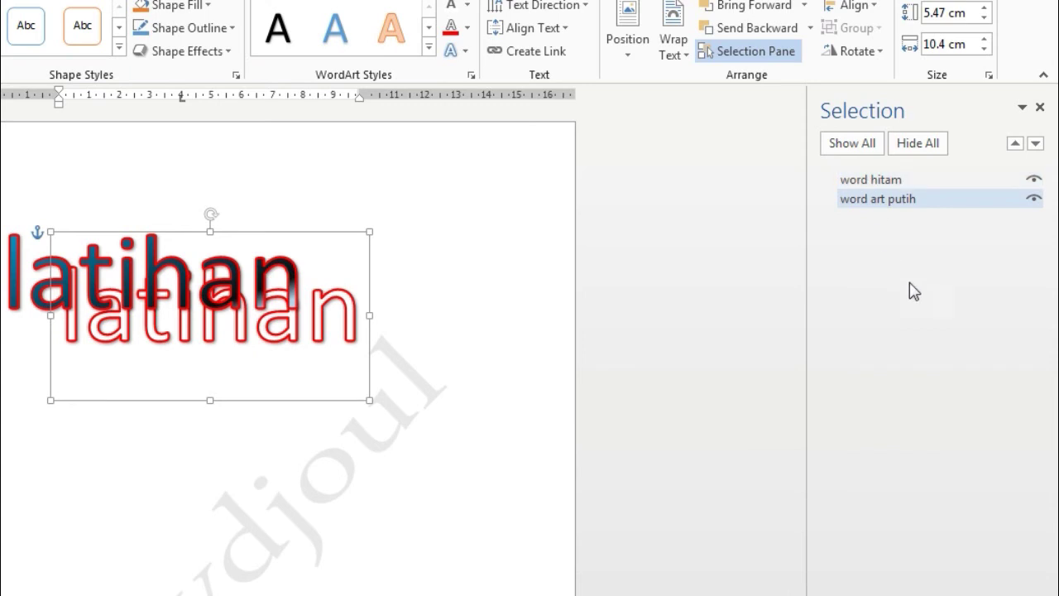
Step: Shift the outlined latihan slightly down and right, then select the word hitam text
{"action": "left_click_drag", "start_coordinate": [346, 230], "coordinate": [361, 256]}
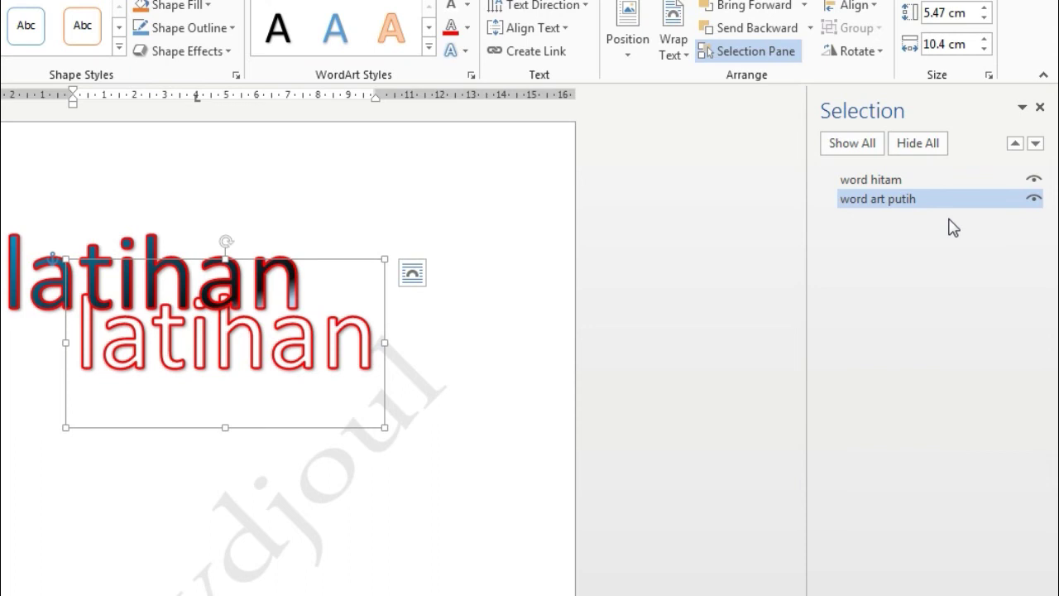
{"action": "left_click", "coordinate": [196, 298]}
{"action": "left_click", "coordinate": [237, 334]}
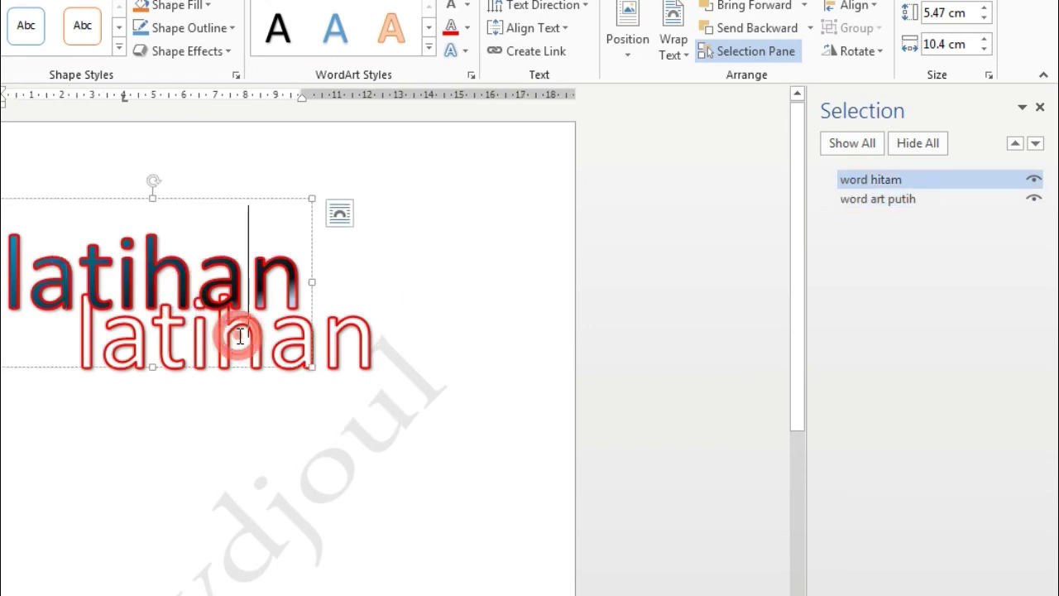
{"action": "left_click", "coordinate": [207, 339]}
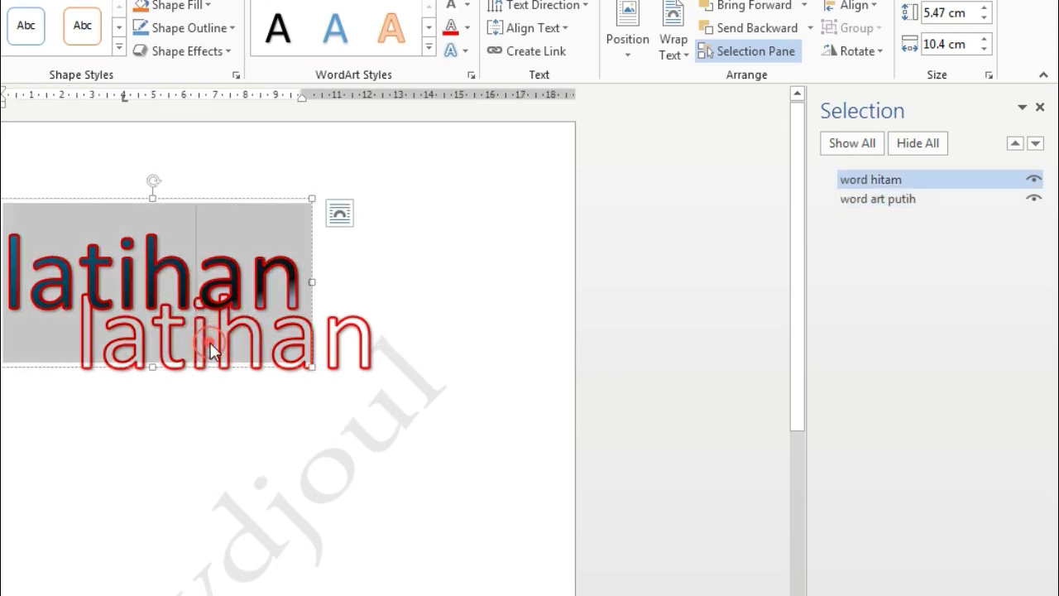
{"action": "double_click", "coordinate": [209, 339]}
{"action": "left_click", "coordinate": [238, 347]}
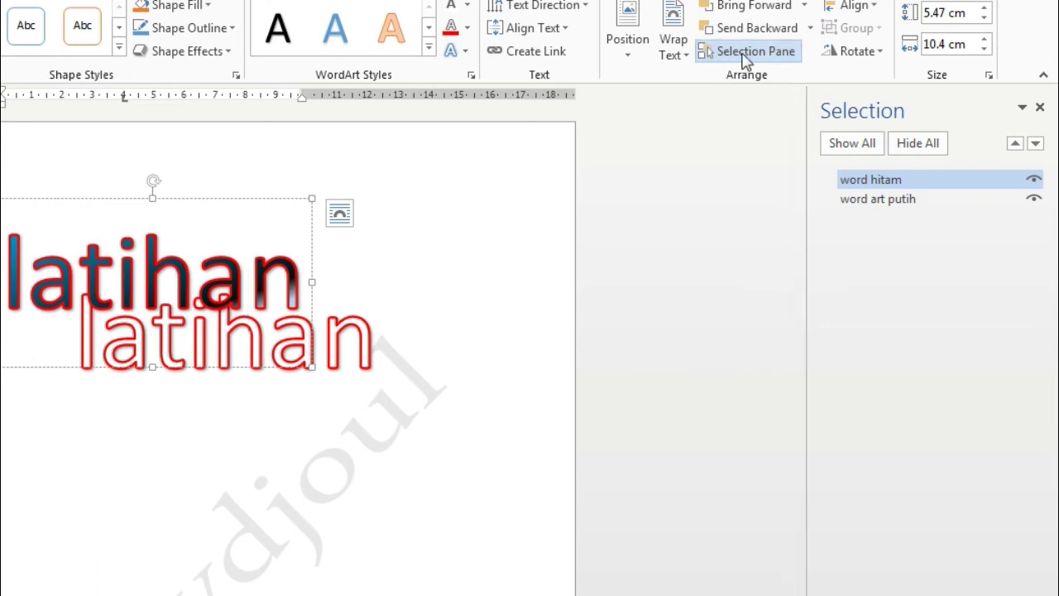
Step: Close the Selection pane and select word art putih and word hitam together
{"action": "left_click", "coordinate": [899, 207]}
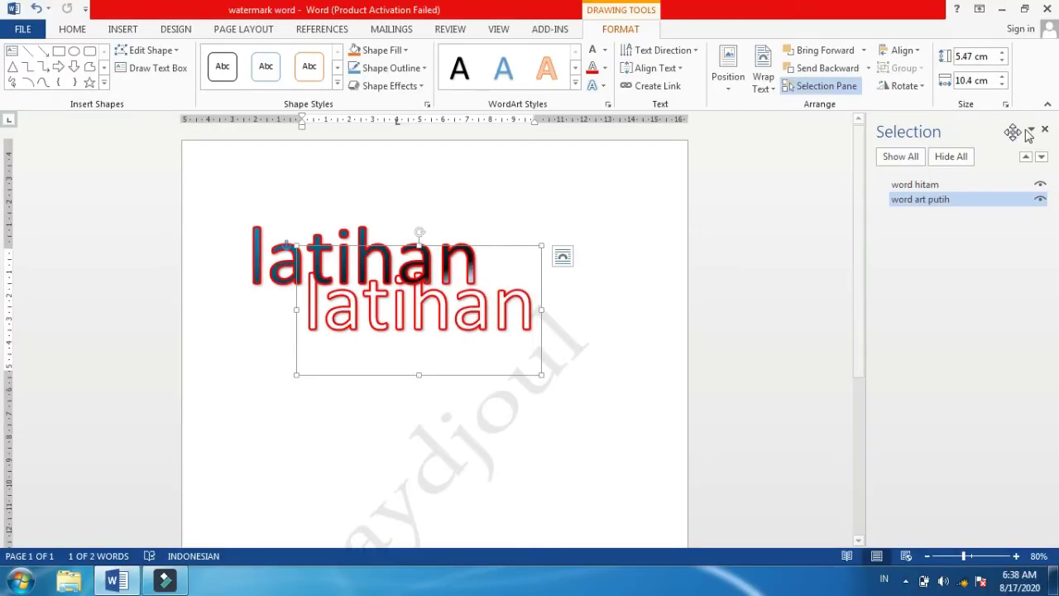
{"action": "left_click", "coordinate": [1046, 130]}
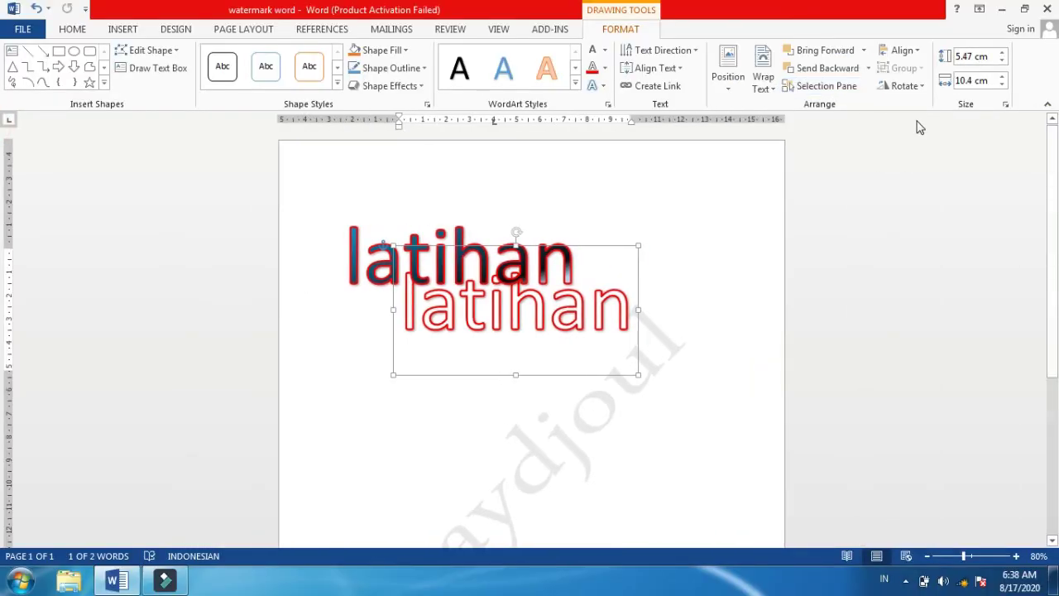
{"action": "left_click", "coordinate": [914, 55]}
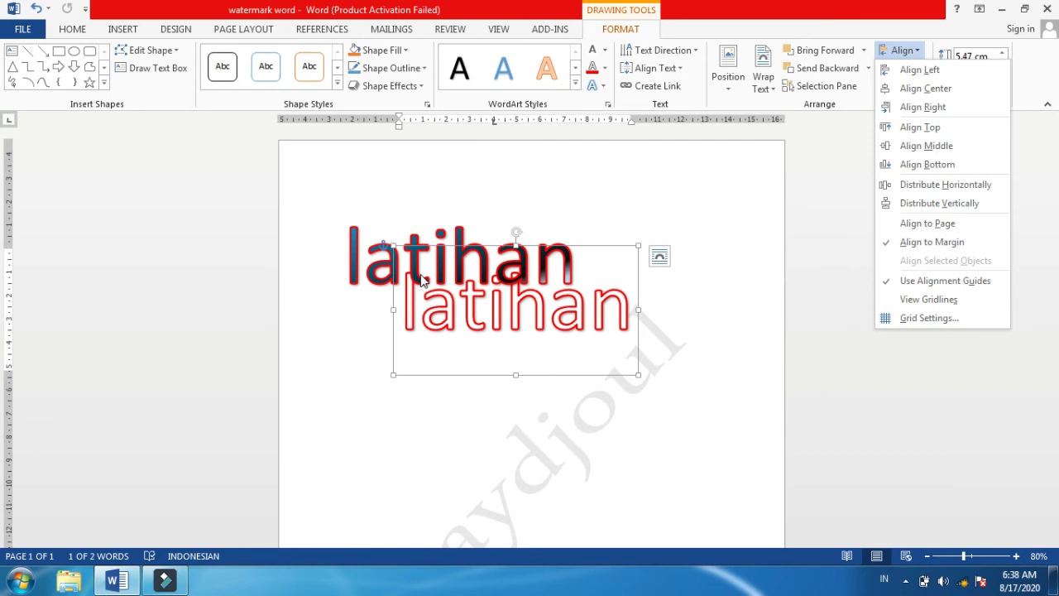
{"action": "left_click", "coordinate": [362, 264]}
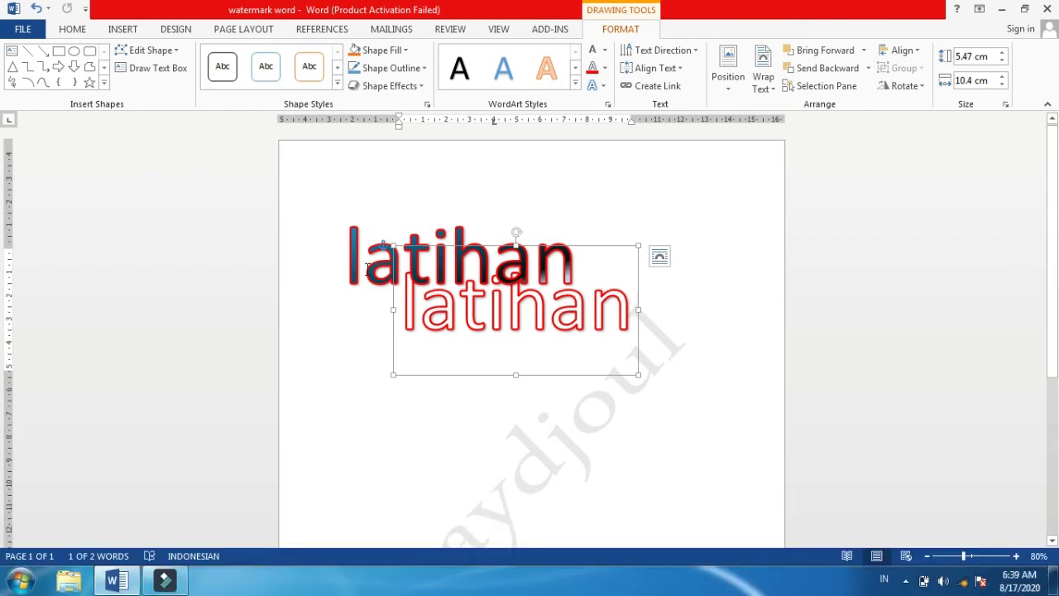
{"action": "left_click", "coordinate": [368, 270], "text": "shift"}
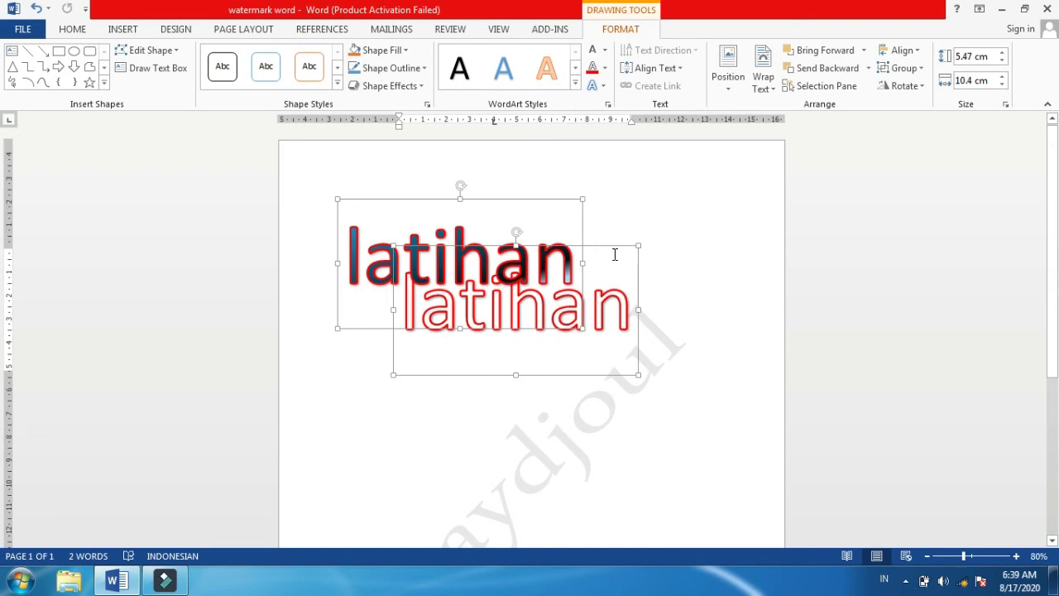
Step: Align the two latihan WordArts along their tops, then along their bottoms
{"action": "left_click", "coordinate": [902, 51]}
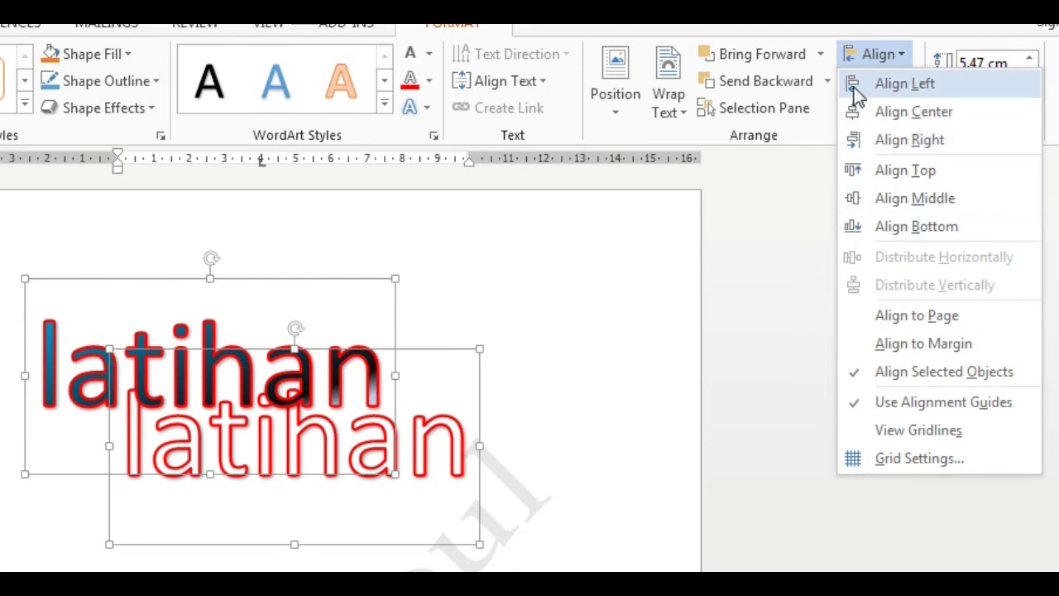
{"action": "left_click", "coordinate": [869, 172]}
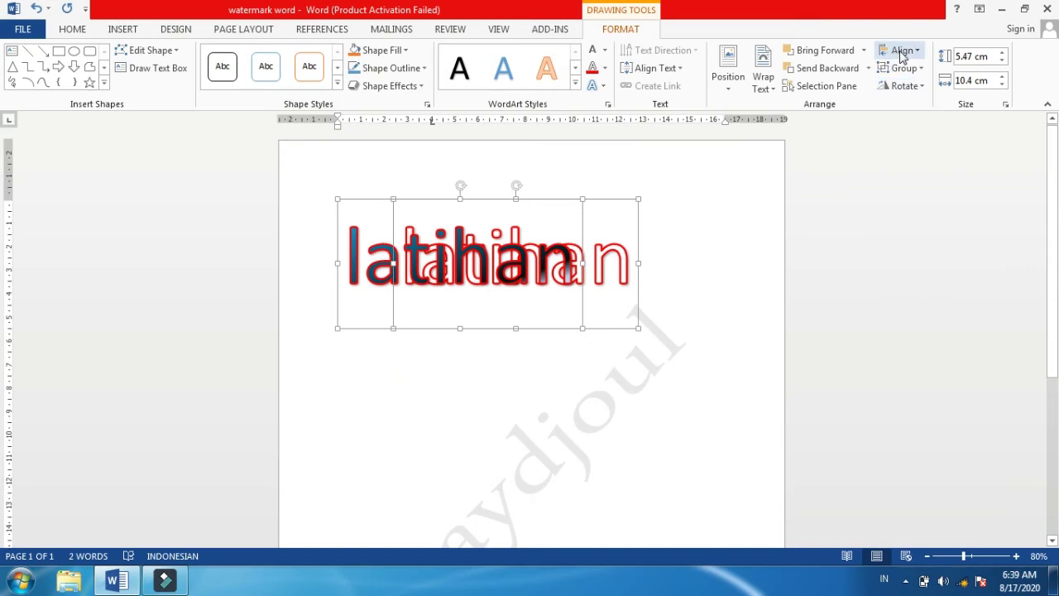
{"action": "left_click", "coordinate": [901, 50]}
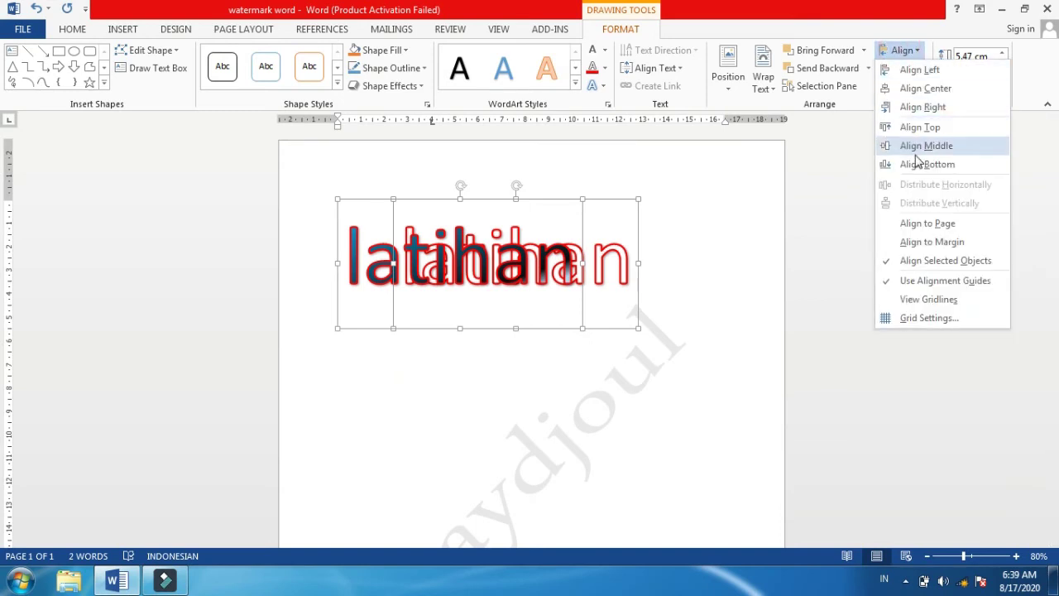
{"action": "left_click", "coordinate": [924, 163]}
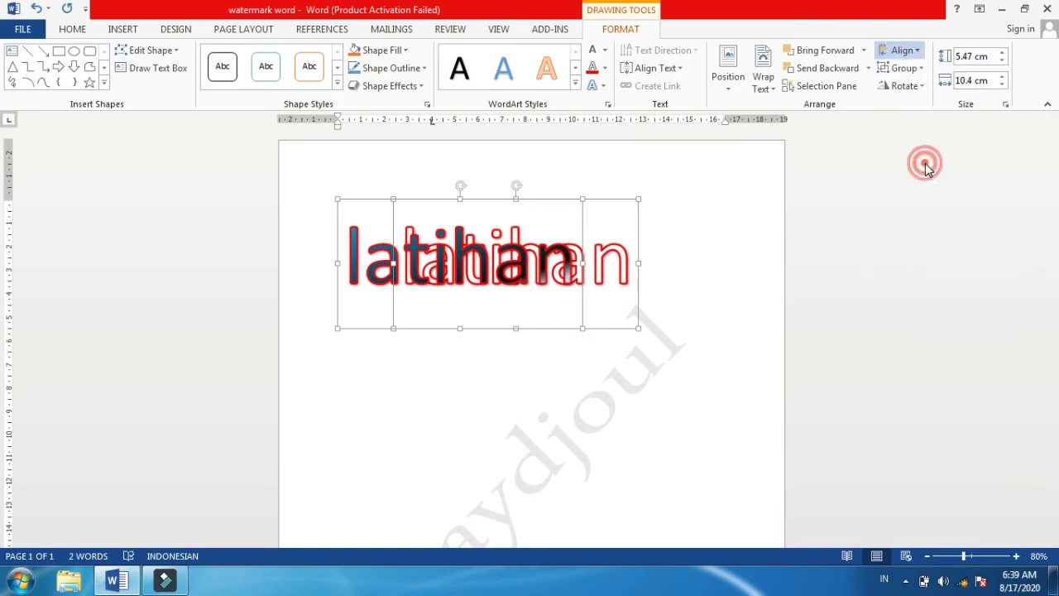
Step: Try right-edge alignment, undo it, then align the WordArts on their vertical middles
{"action": "left_click", "coordinate": [902, 51]}
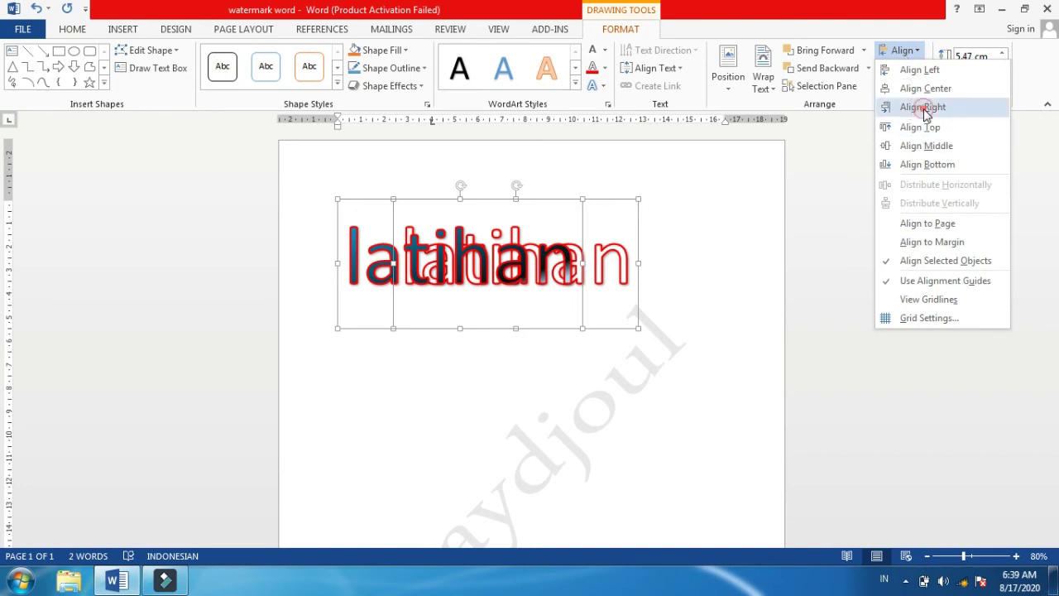
{"action": "left_click", "coordinate": [919, 109]}
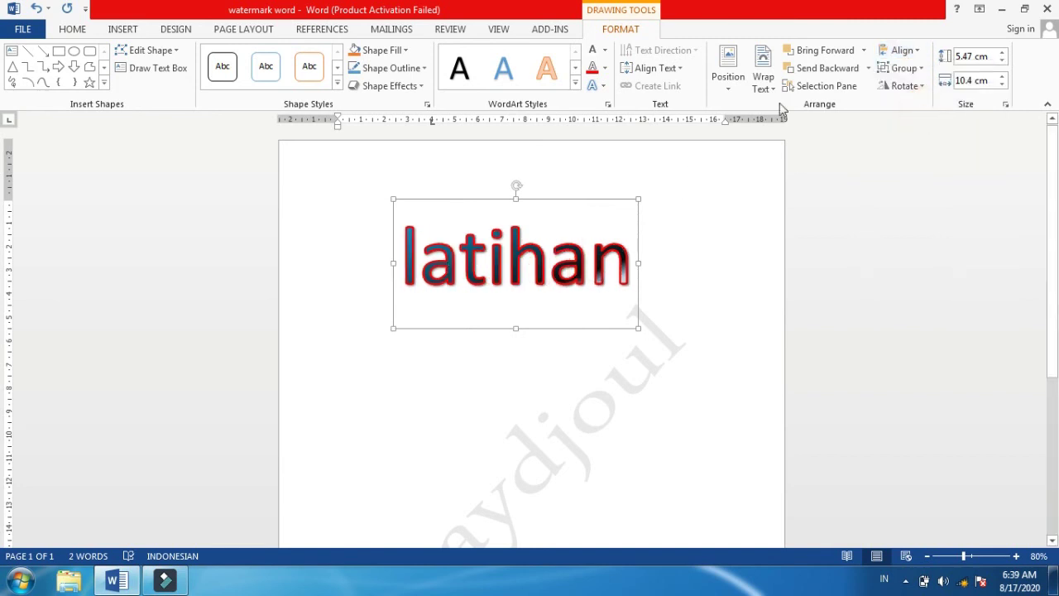
{"action": "left_click", "coordinate": [902, 51]}
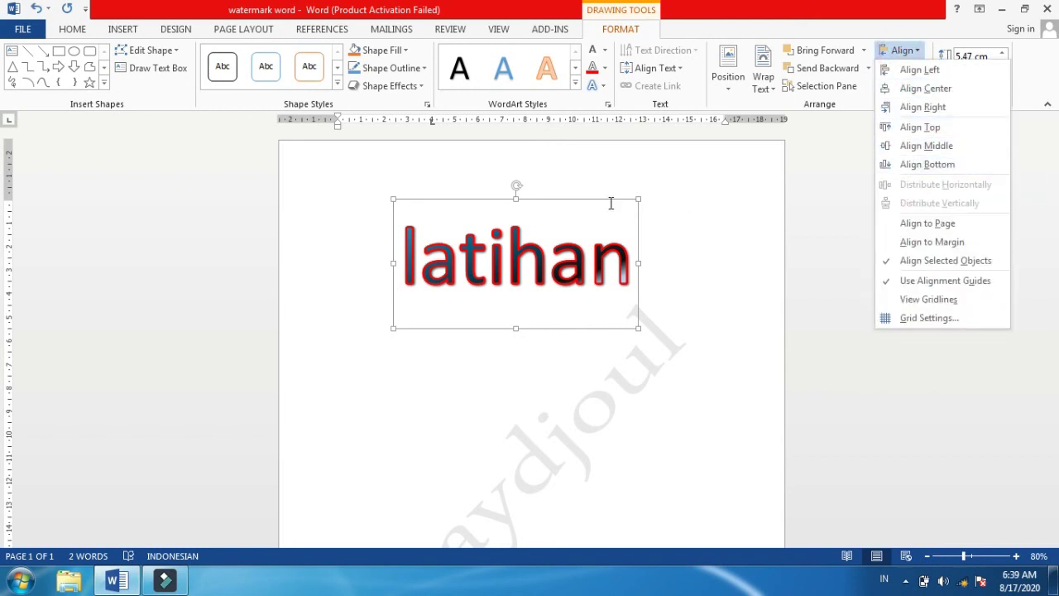
{"action": "left_click", "coordinate": [704, 221]}
{"action": "key", "text": "ctrl+v"}
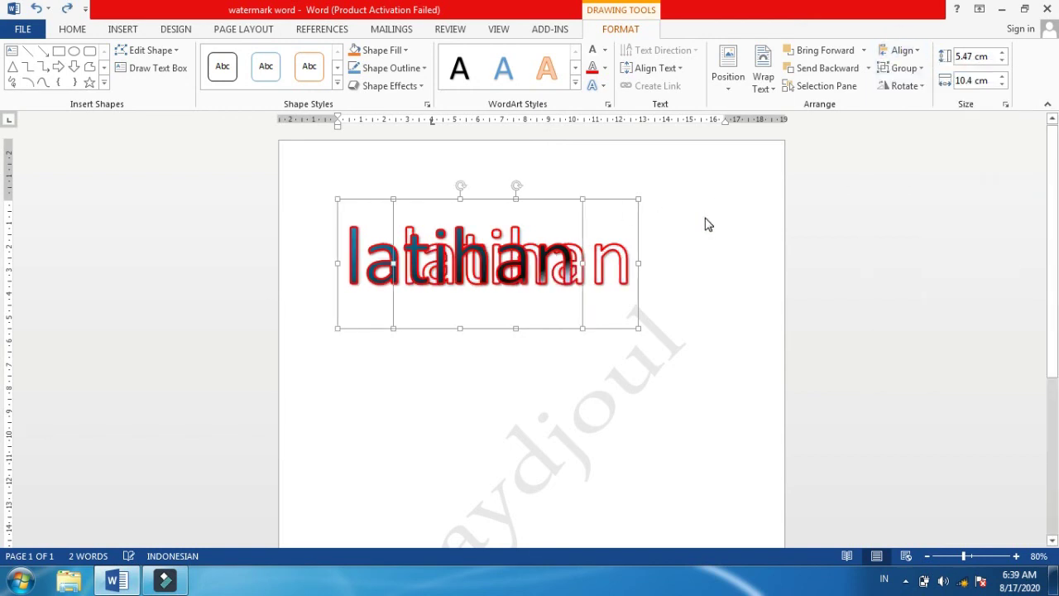
{"action": "left_click", "coordinate": [904, 51]}
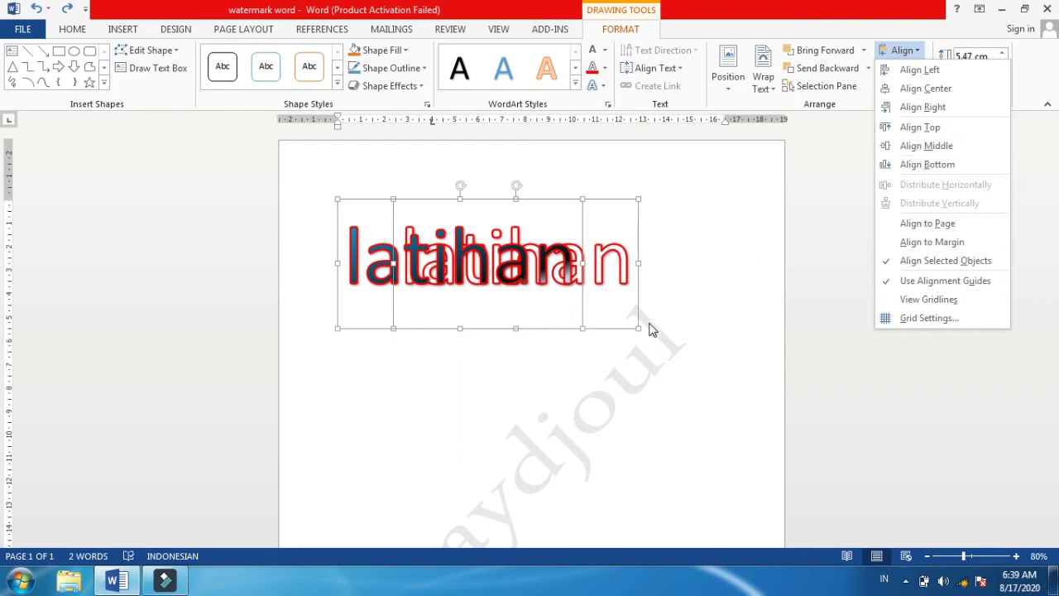
{"action": "left_click", "coordinate": [946, 147]}
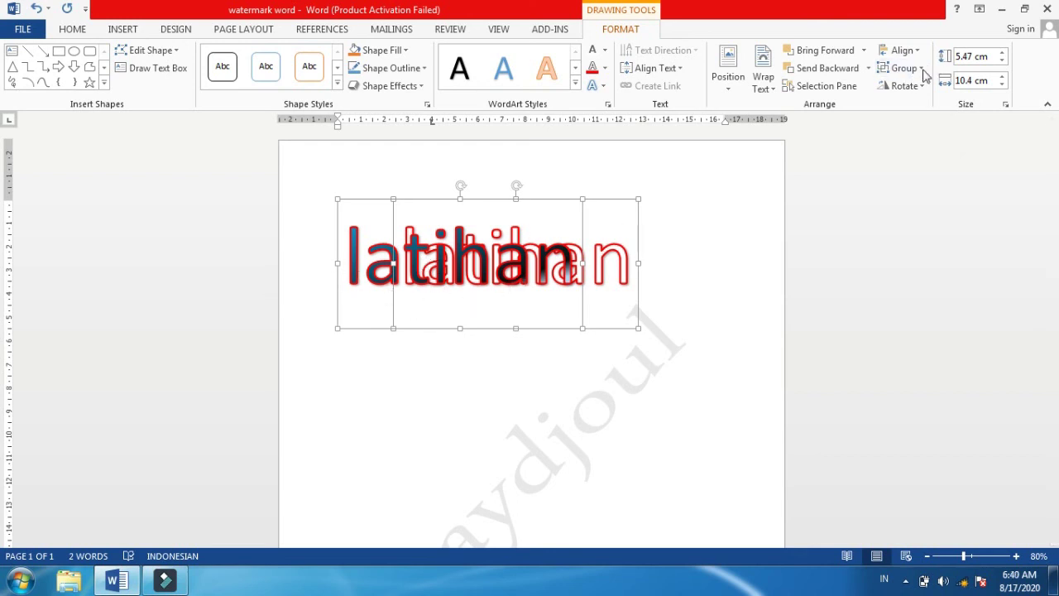
Step: Group the two latihan WordArts and nudge the group slightly lower
{"action": "left_click", "coordinate": [906, 68]}
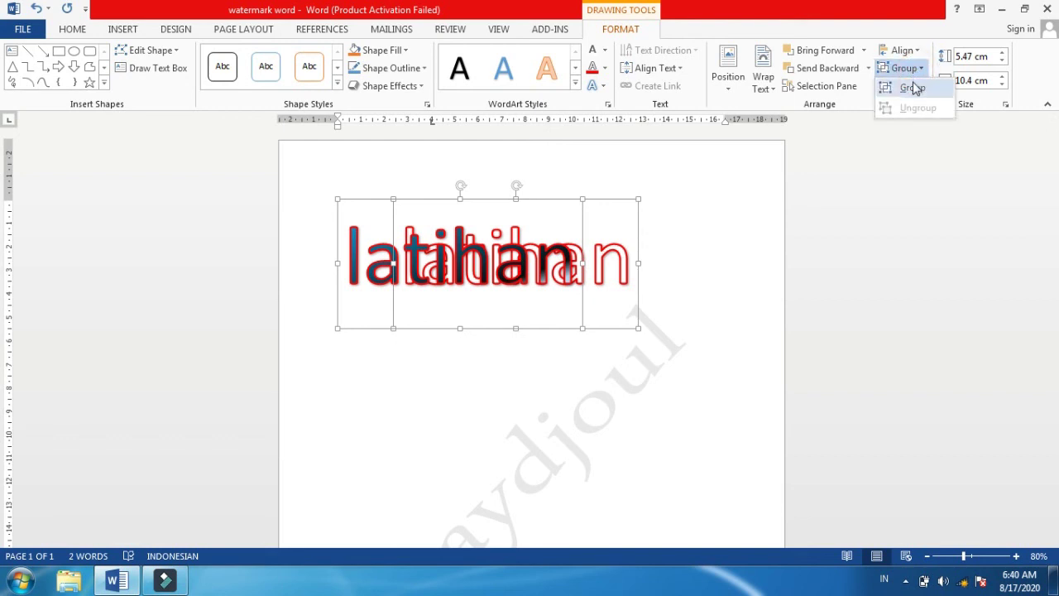
{"action": "left_click", "coordinate": [913, 86]}
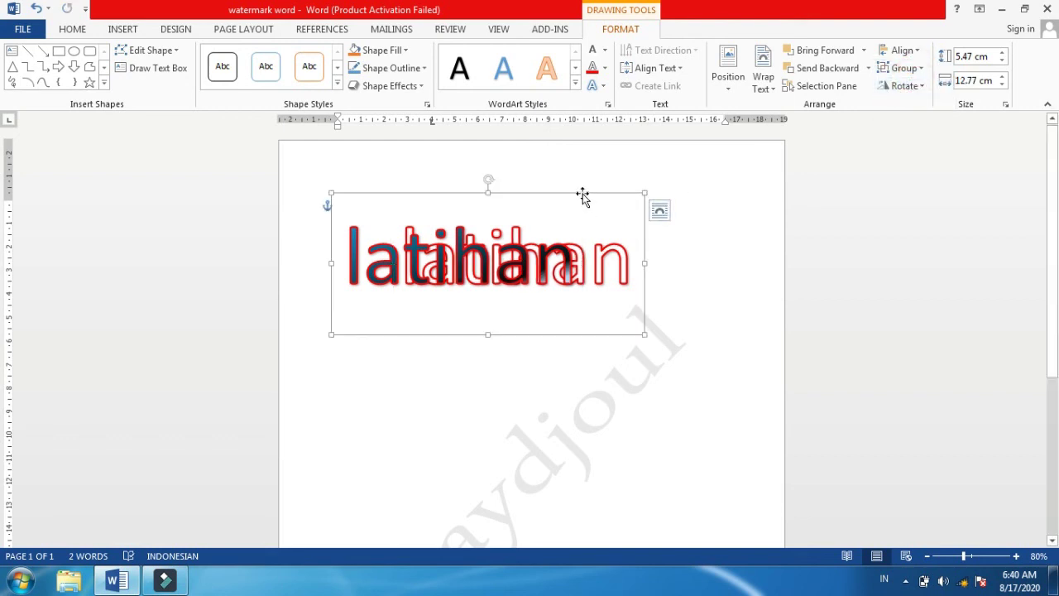
{"action": "mouse_move", "coordinate": [582, 193]}
{"action": "left_mouse_down"}
{"action": "mouse_move", "coordinate": [577, 254]}
{"action": "mouse_move", "coordinate": [577, 192]}
{"action": "left_mouse_up"}
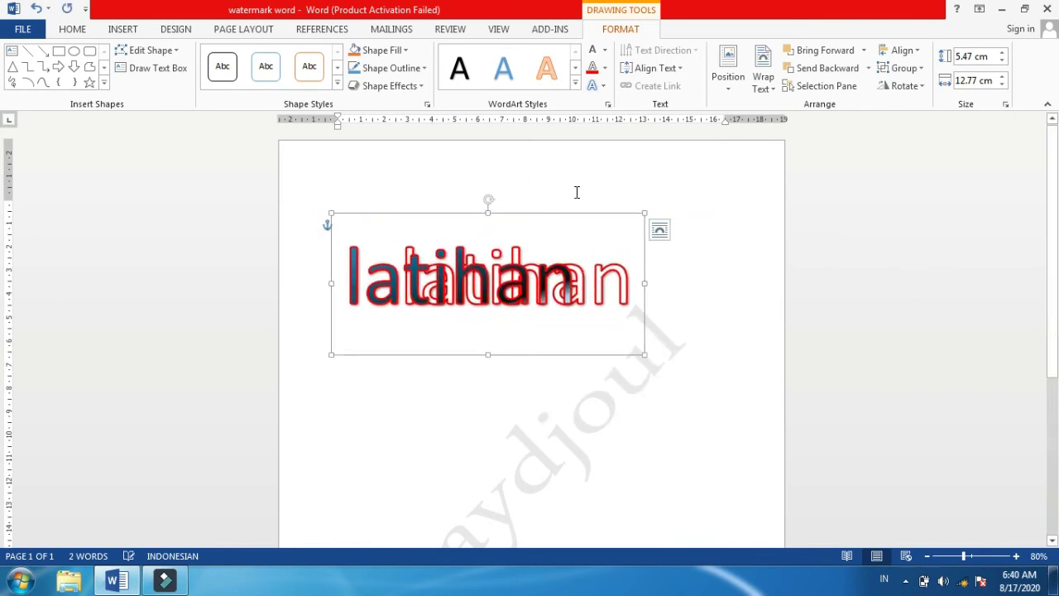
Step: Check the group's Layout Options and Rotate choices, leaving it unrotated
{"action": "left_click", "coordinate": [659, 230]}
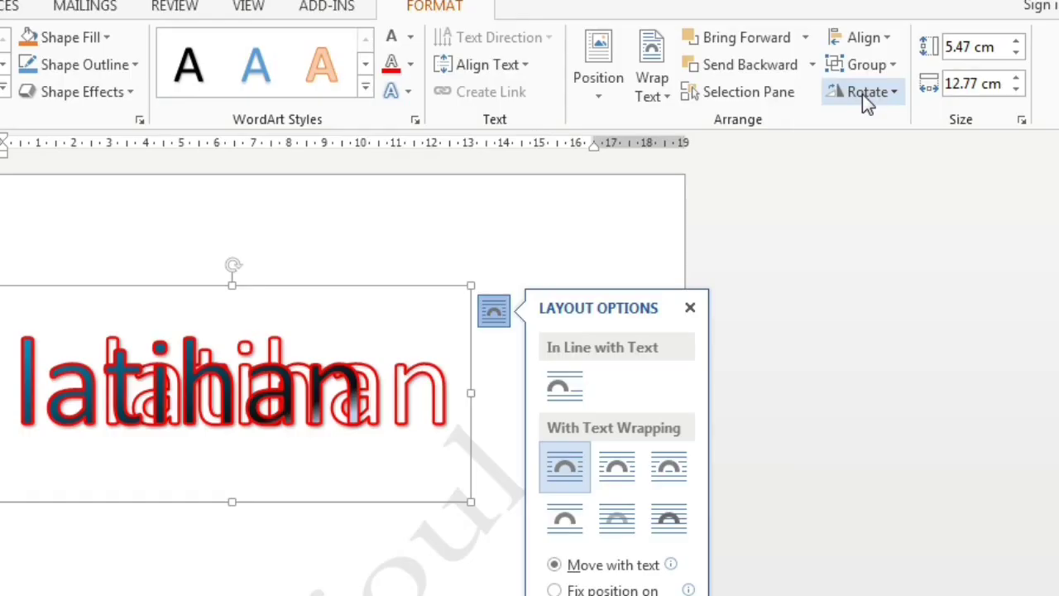
{"action": "left_click", "coordinate": [866, 98]}
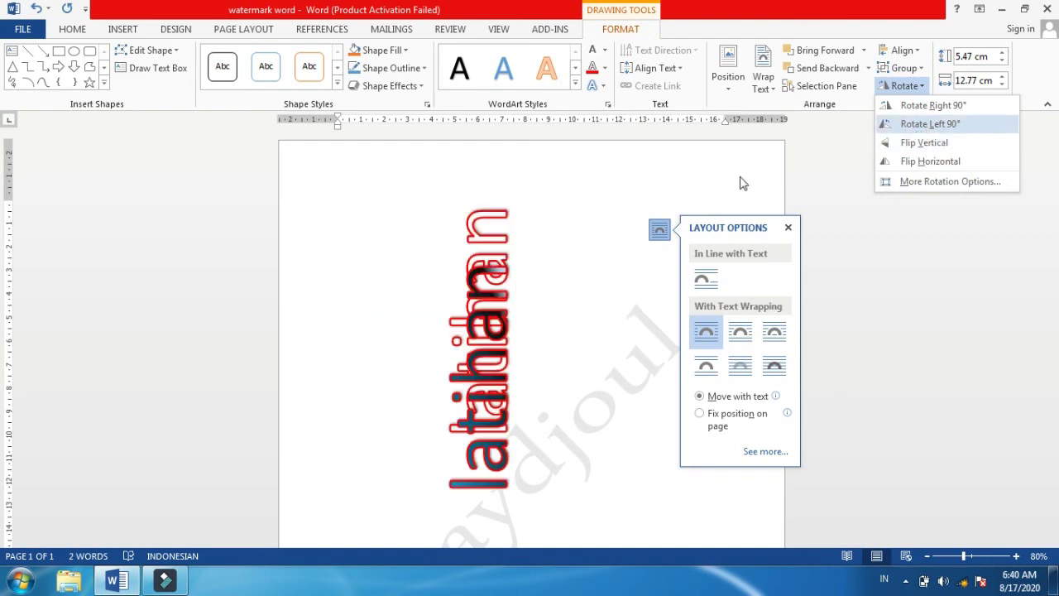
{"action": "left_click", "coordinate": [562, 245]}
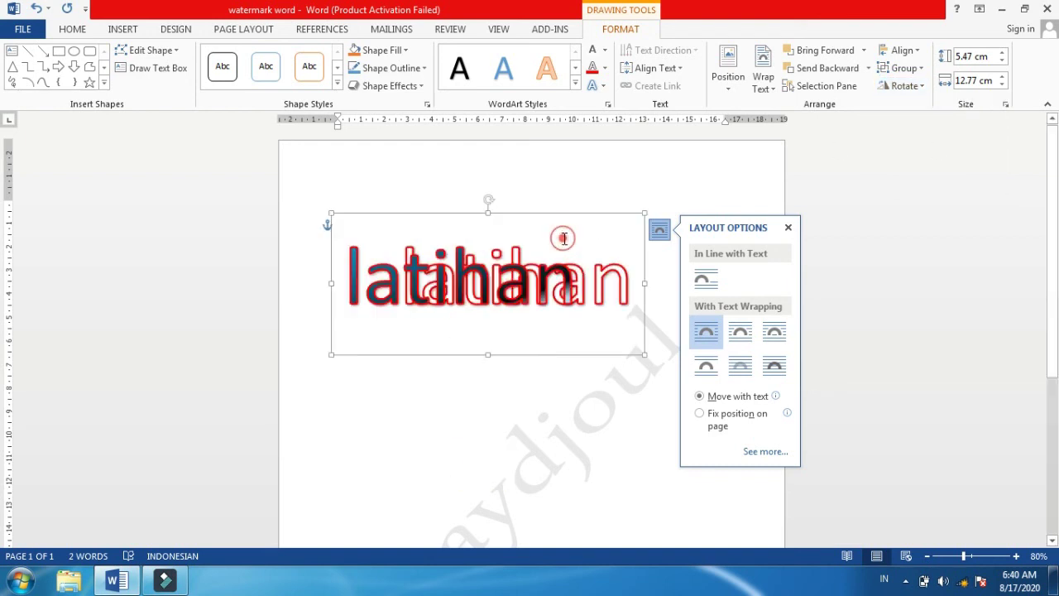
Step: Undo the grouping with Ctrl+Z and delete the dark gradient latihan WordArt
{"action": "left_click", "coordinate": [649, 193]}
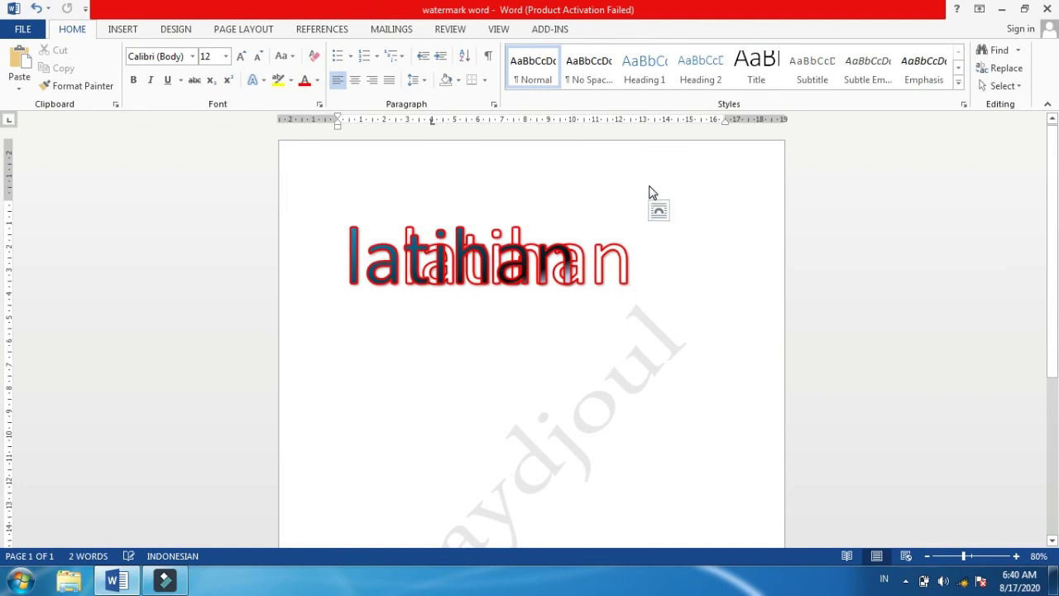
{"action": "key", "text": "ctrl+z"}
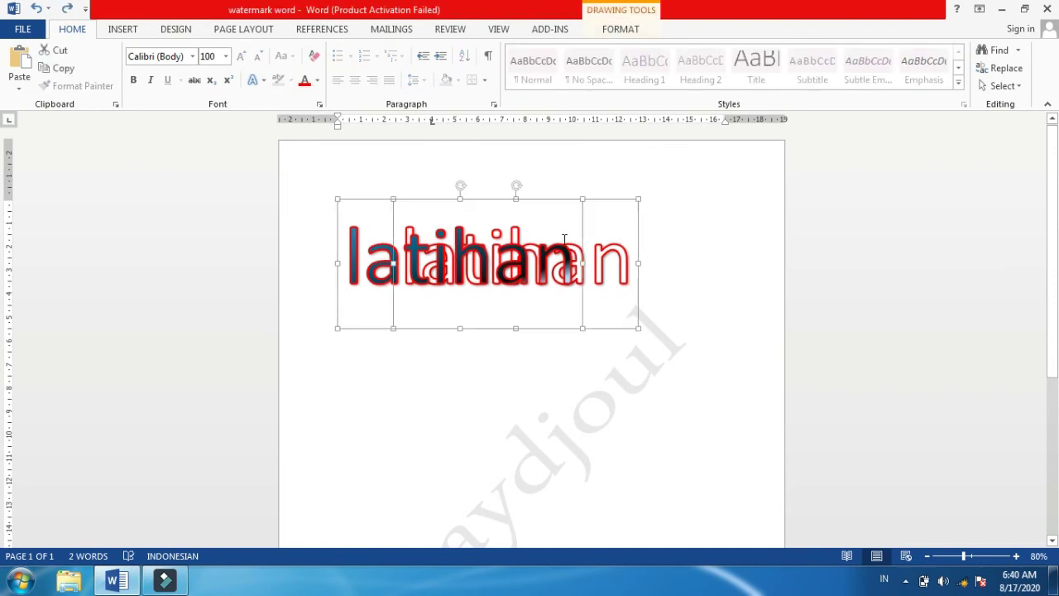
{"action": "left_click", "coordinate": [565, 240]}
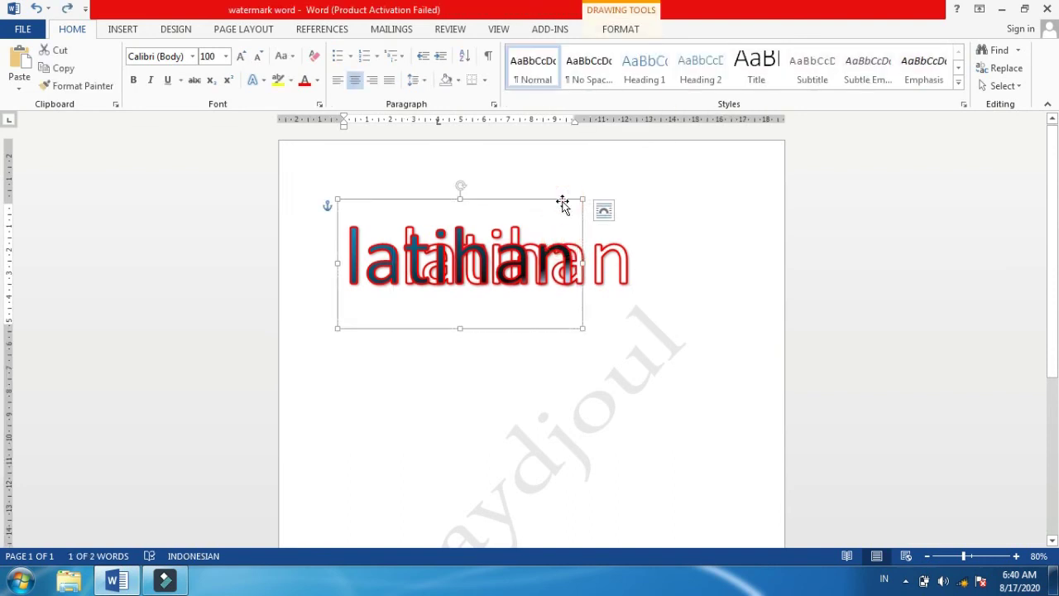
{"action": "key", "text": "Delete"}
Step: Select the word 'latihan' in the remaining red-outlined WordArt
{"action": "left_click", "coordinate": [561, 240]}
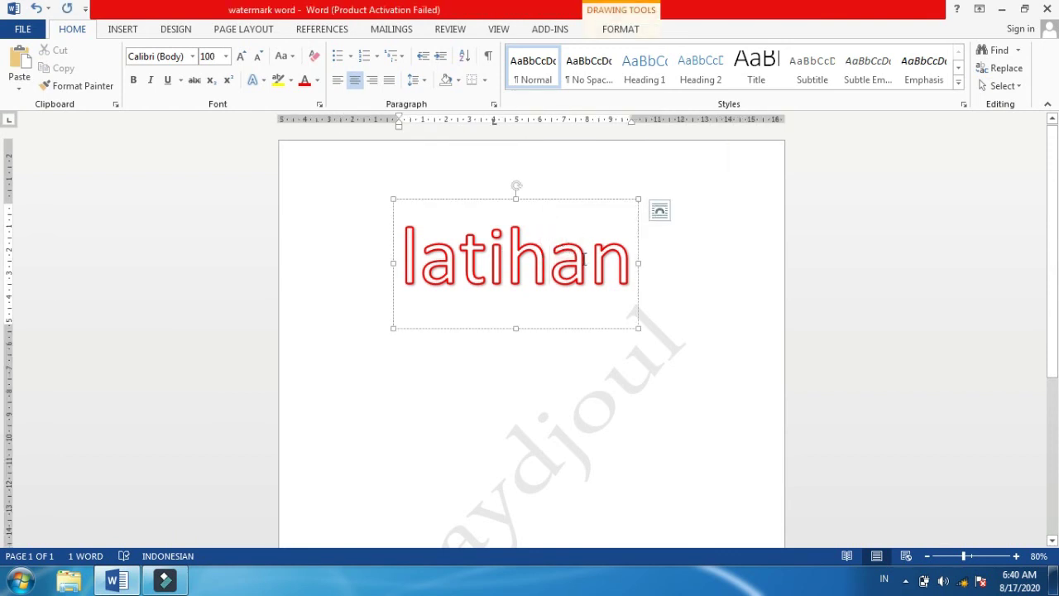
{"action": "double_click", "coordinate": [610, 263]}
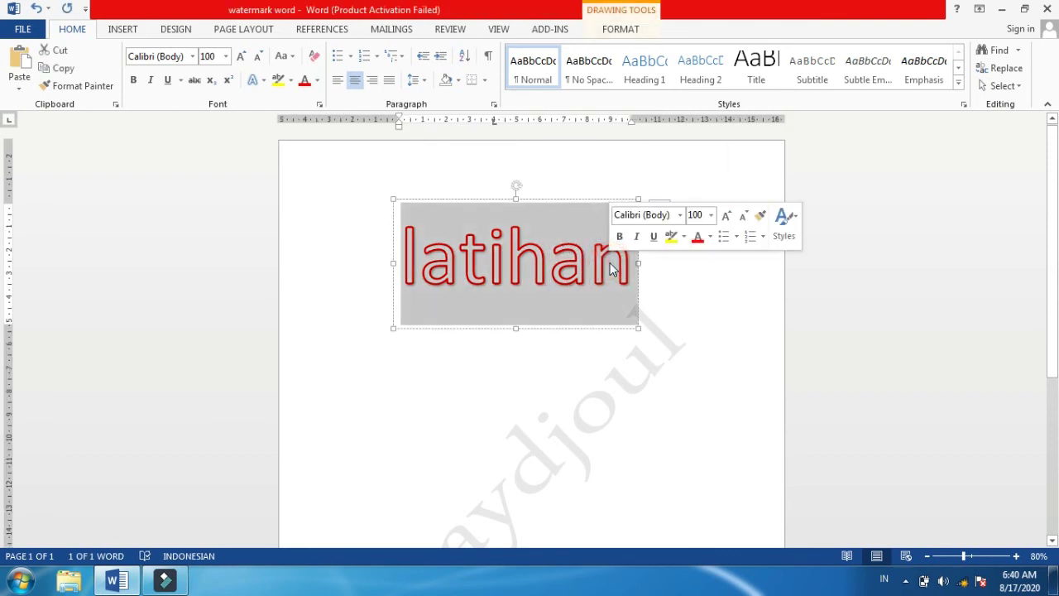
{"action": "left_click", "coordinate": [631, 33]}
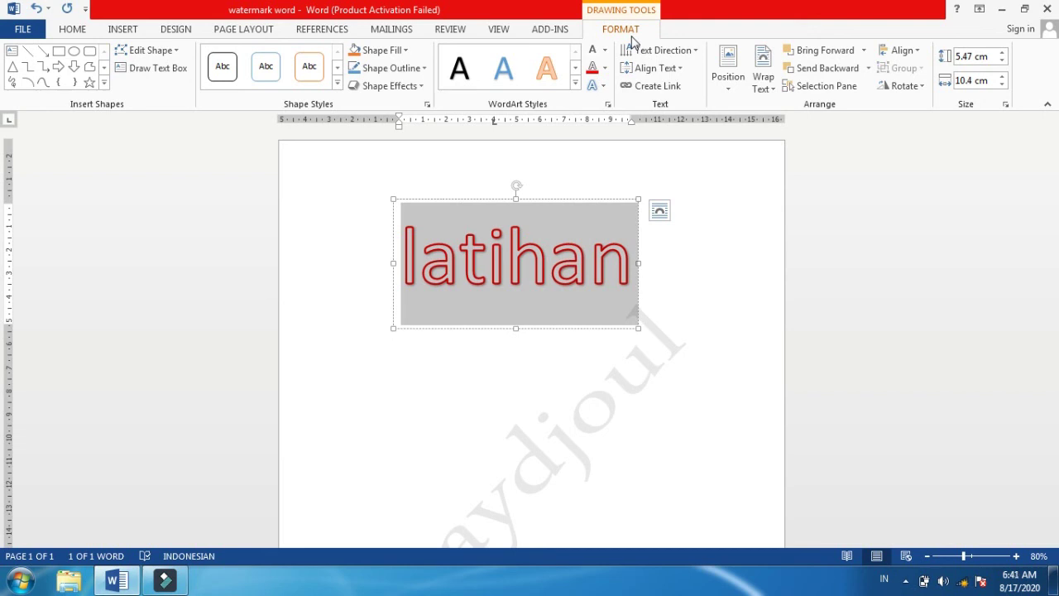
Step: Pick DaunPenh from the Home tab font list for the latihan WordArt
{"action": "left_click", "coordinate": [73, 31]}
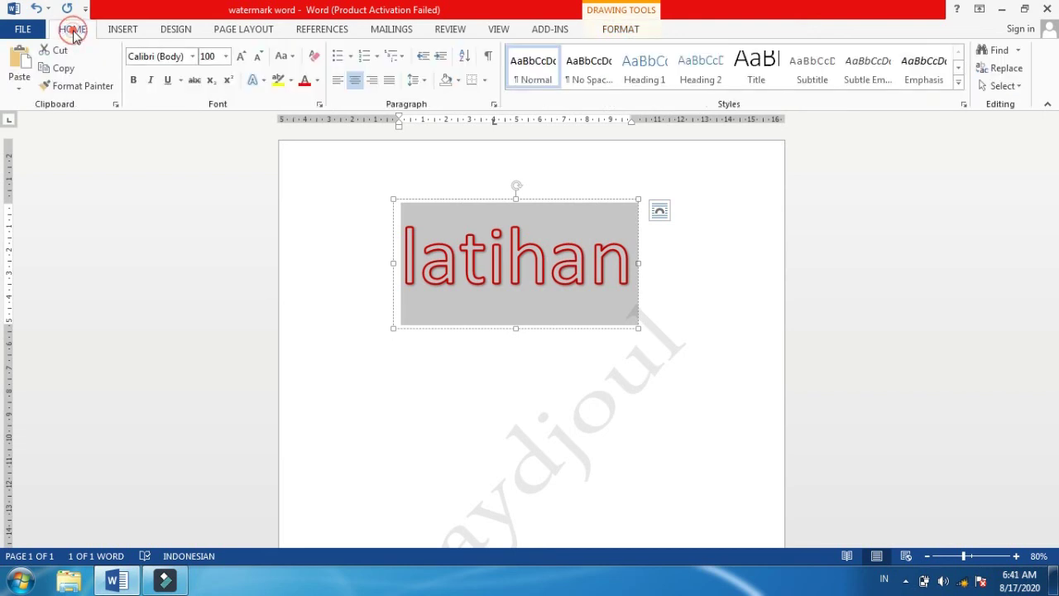
{"action": "left_click", "coordinate": [195, 56]}
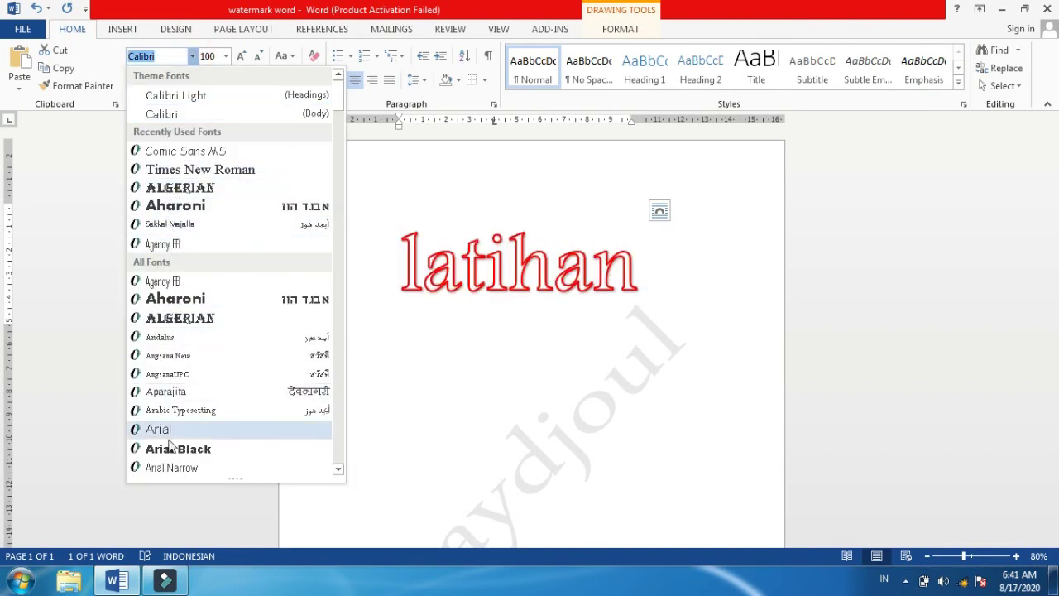
{"action": "left_click_drag", "start_coordinate": [338, 95], "coordinate": [340, 186]}
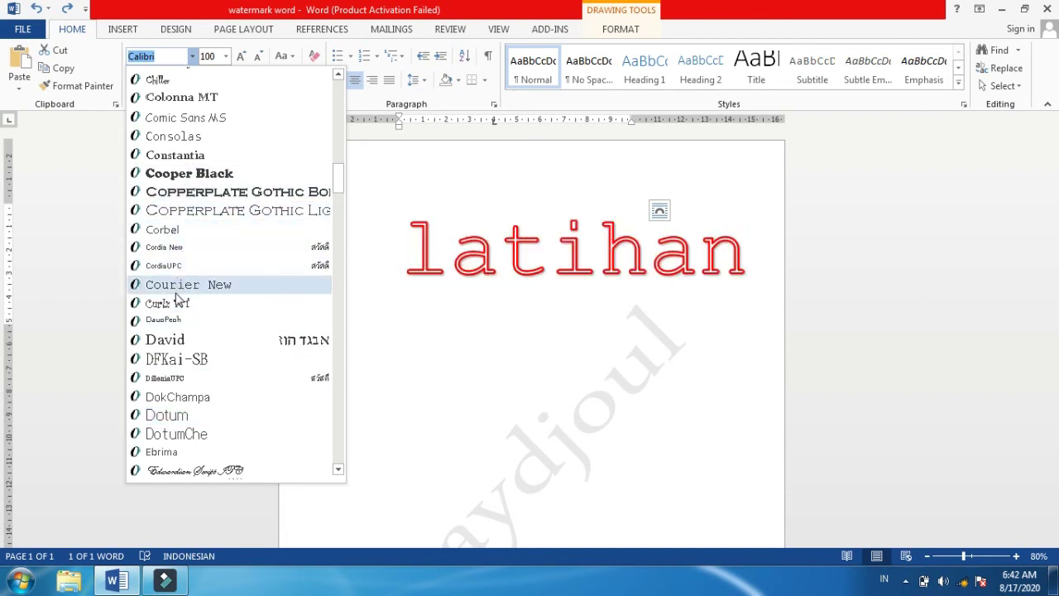
{"action": "left_click", "coordinate": [169, 319]}
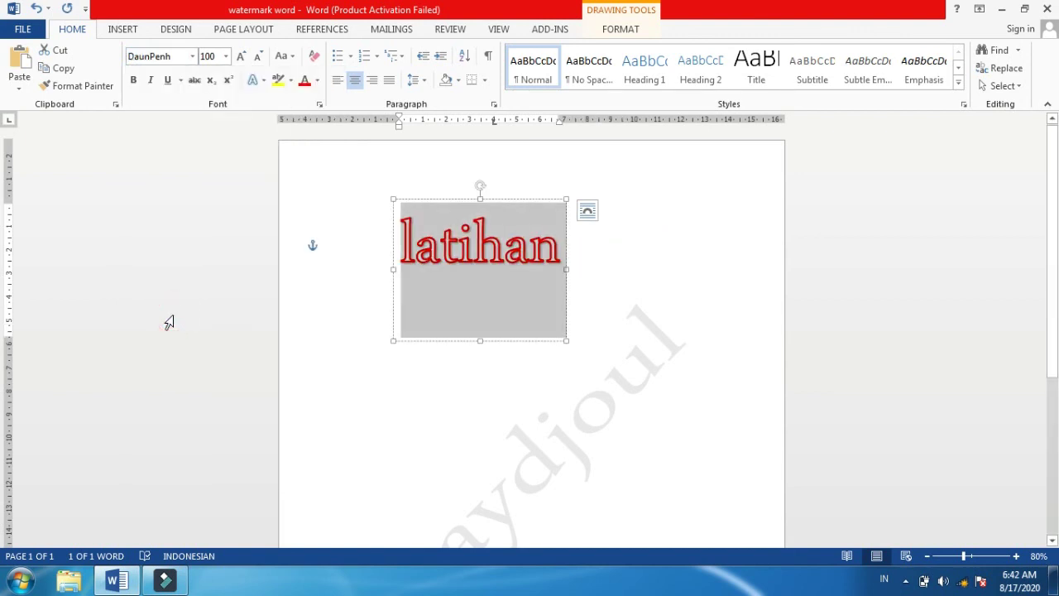
{"action": "left_click", "coordinate": [623, 37]}
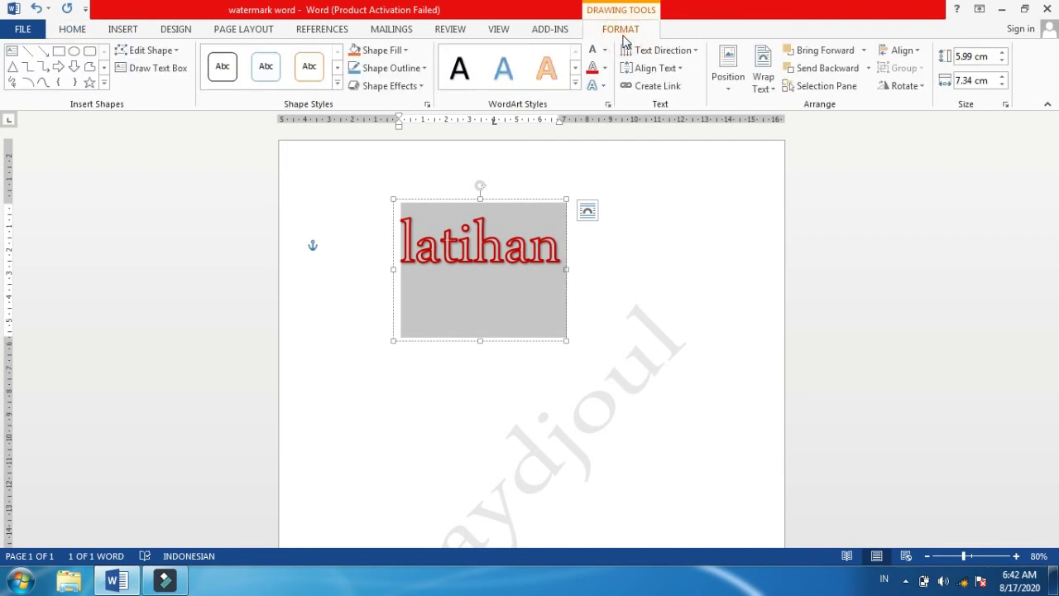